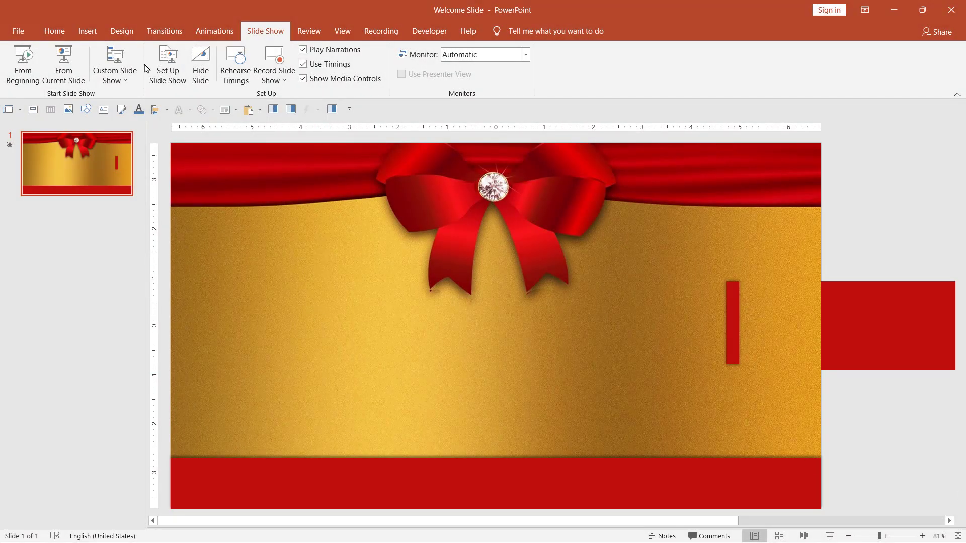
Step: Add a new second slide with the Blank layout
{"action": "left_click", "coordinate": [43, 32]}
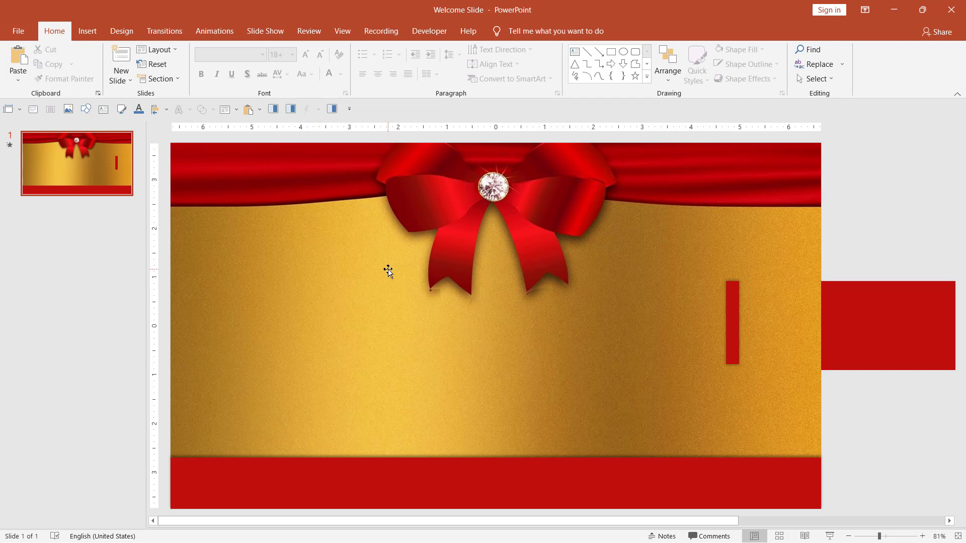
{"action": "key", "text": "ctrl+m"}
{"action": "left_click", "coordinate": [156, 49]}
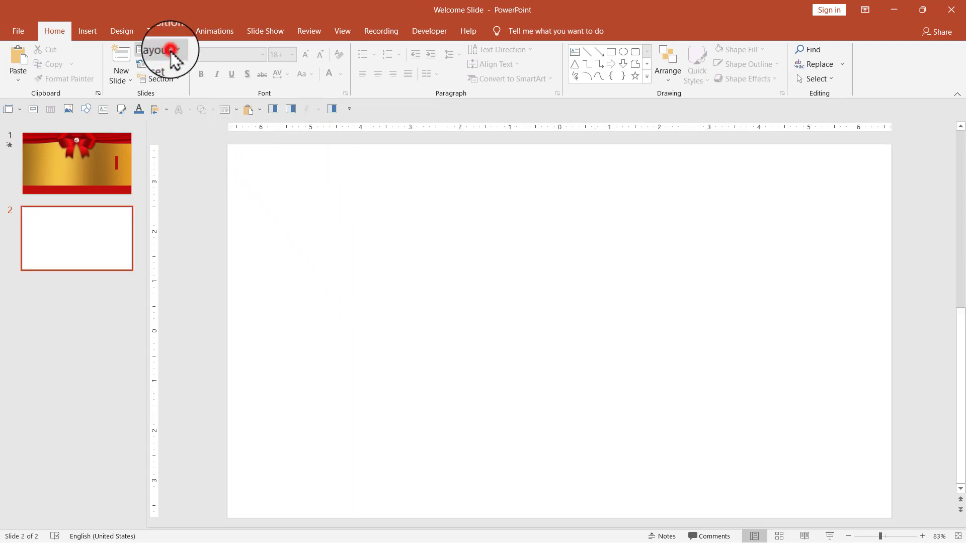
{"action": "left_click", "coordinate": [179, 225]}
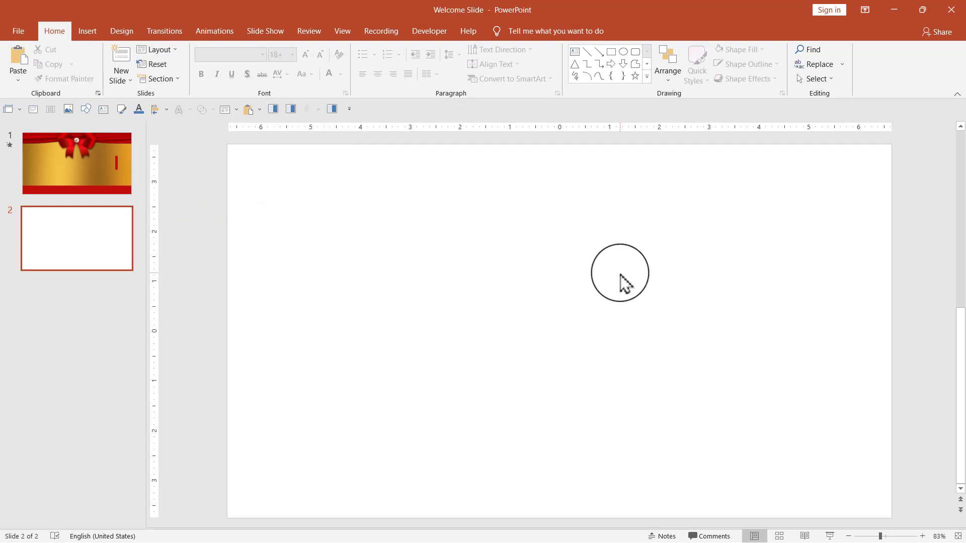
Step: Give the blank slide a solid black background fill
{"action": "right_click", "coordinate": [561, 260]}
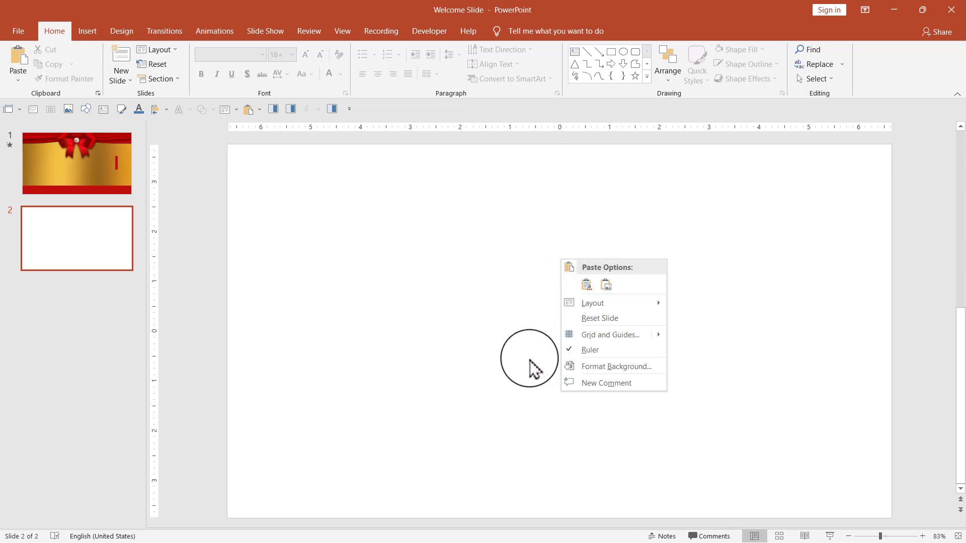
{"action": "left_click", "coordinate": [617, 367]}
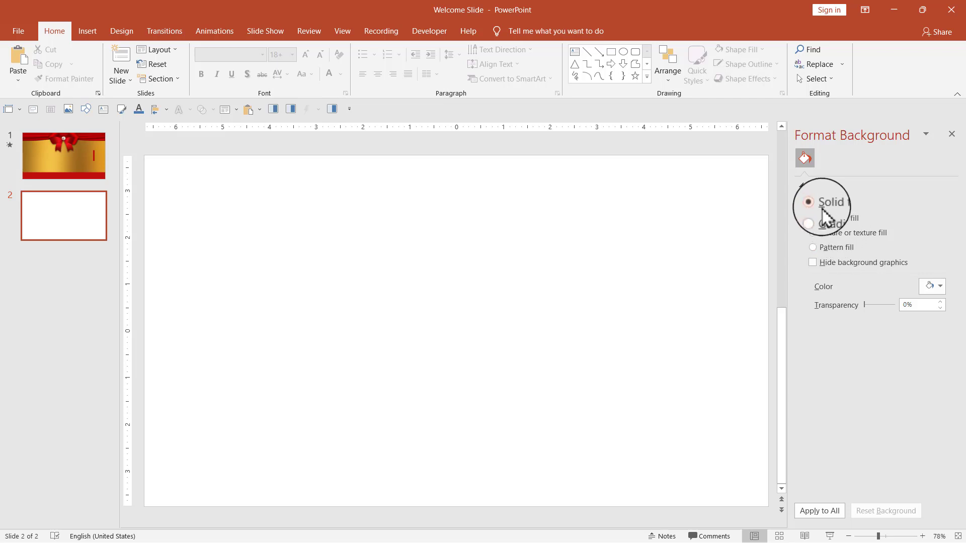
{"action": "left_click", "coordinate": [940, 291]}
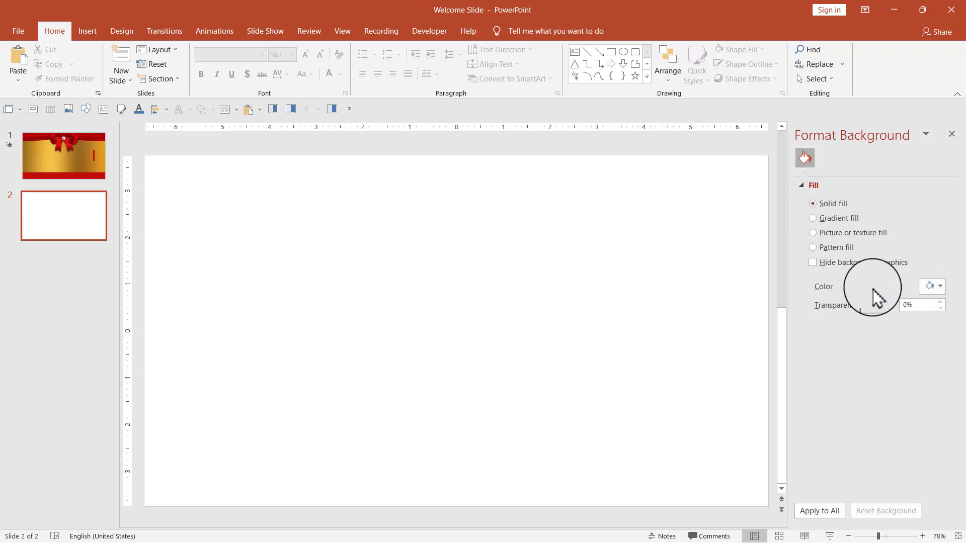
{"action": "left_click", "coordinate": [939, 287]}
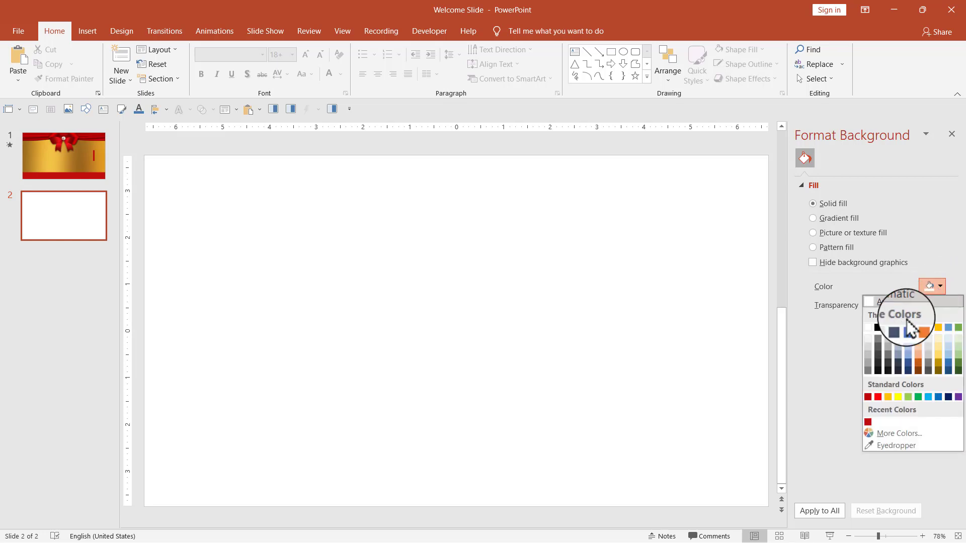
{"action": "left_click", "coordinate": [874, 324]}
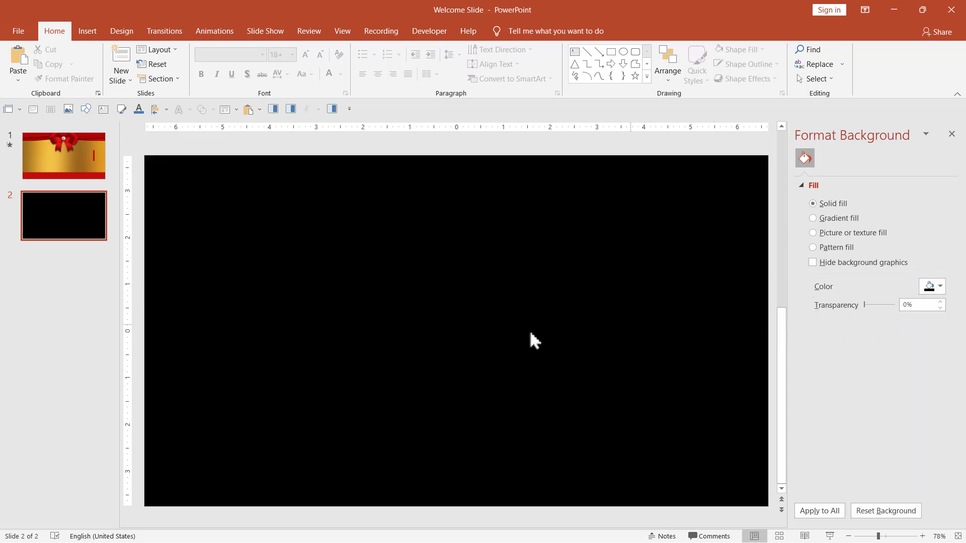
Step: Draw a rectangle covering the whole second slide
{"action": "left_click", "coordinate": [953, 133]}
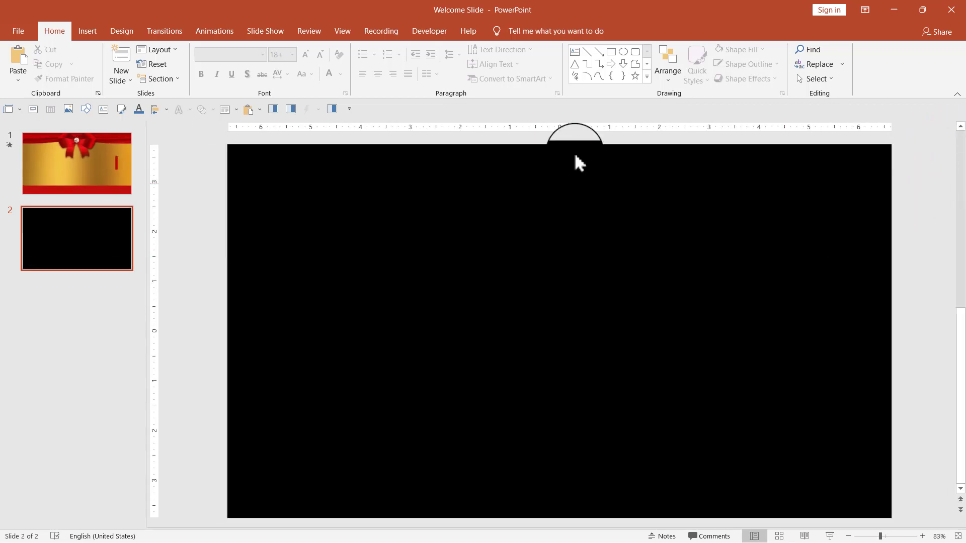
{"action": "left_click", "coordinate": [612, 54]}
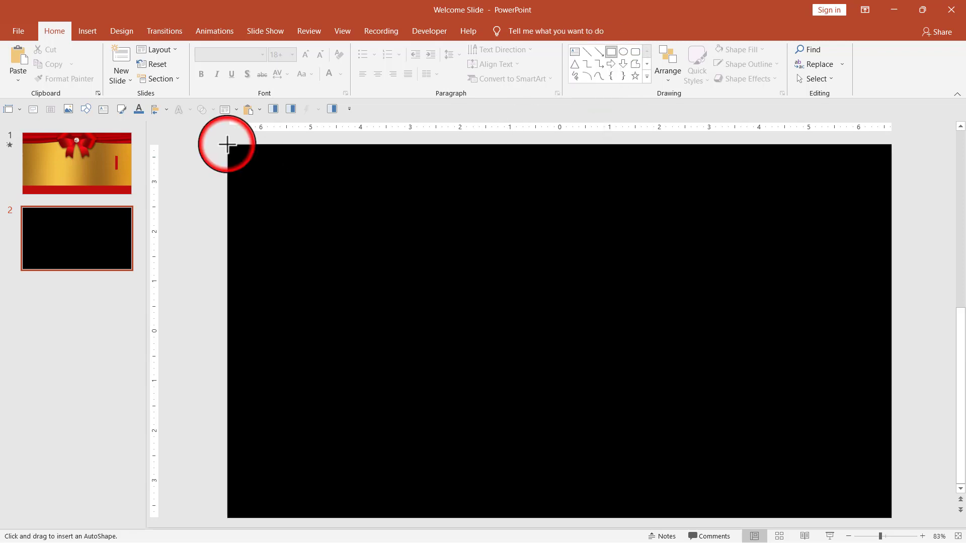
{"action": "mouse_move", "coordinate": [227, 145]}
{"action": "left_mouse_down"}
{"action": "mouse_move", "coordinate": [636, 389]}
{"action": "mouse_move", "coordinate": [892, 517]}
{"action": "left_mouse_up"}
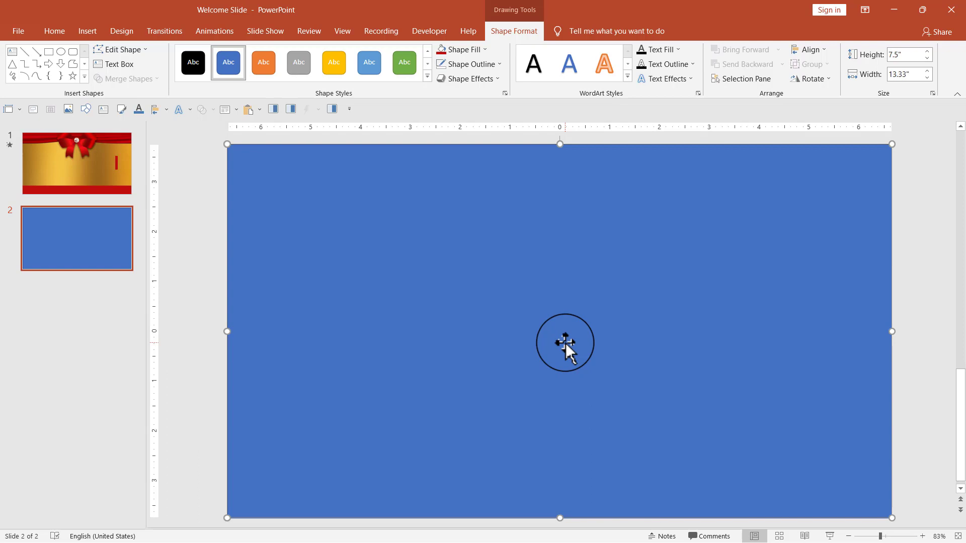
Step: Fill the rectangle bright red with no outline, then deselect it
{"action": "left_click", "coordinate": [465, 50]}
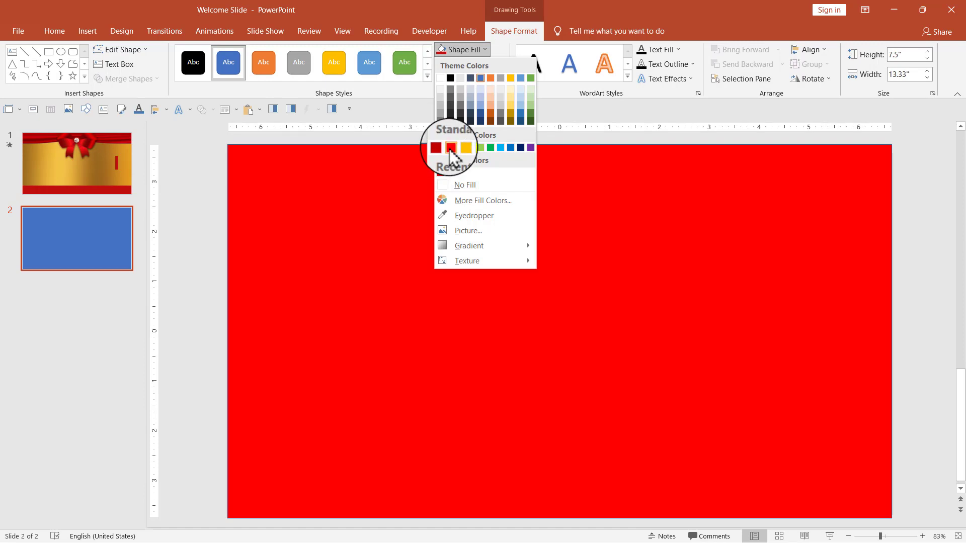
{"action": "left_click", "coordinate": [450, 148]}
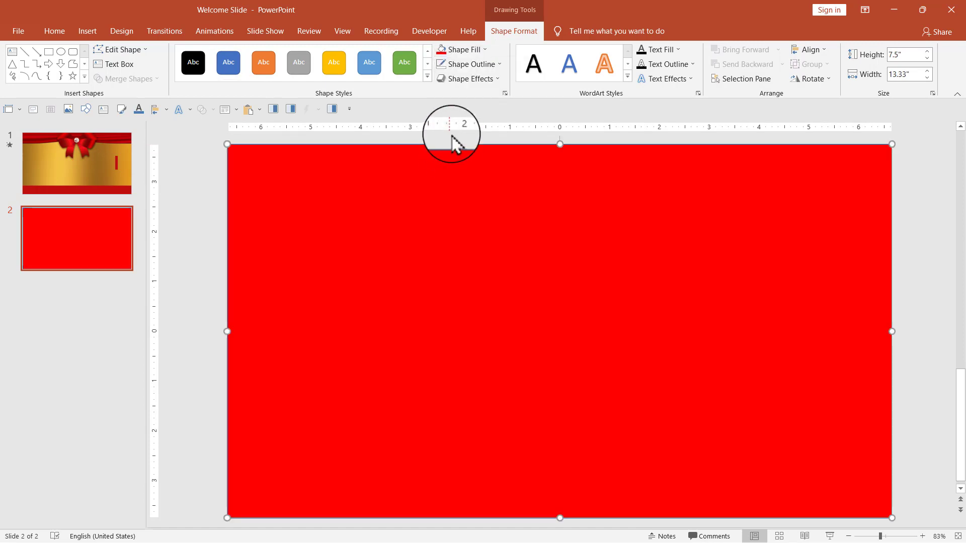
{"action": "left_click", "coordinate": [478, 70]}
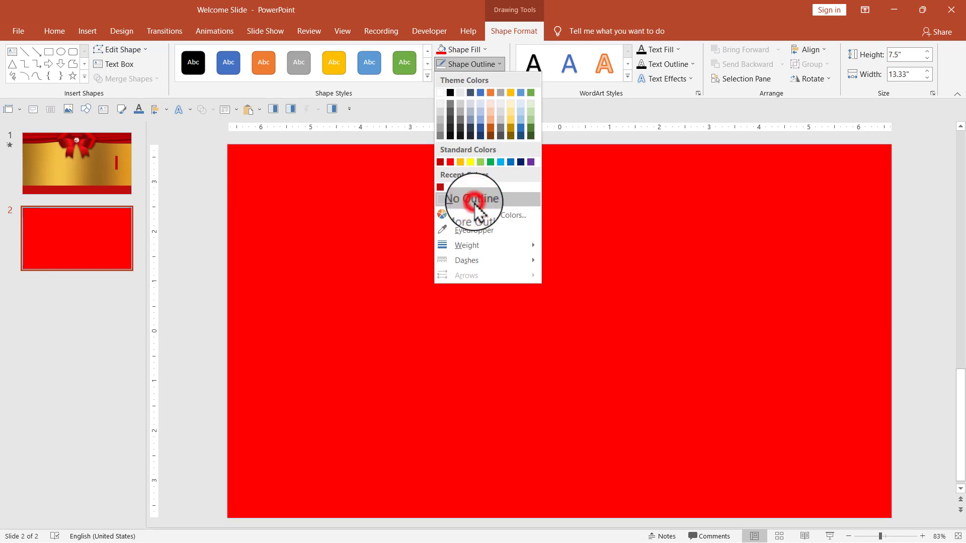
{"action": "left_click", "coordinate": [472, 199]}
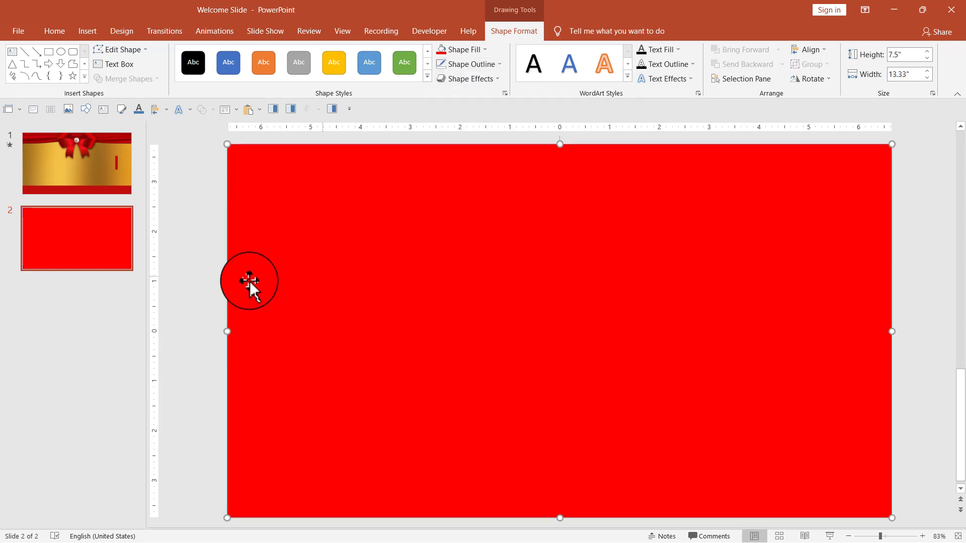
{"action": "left_click", "coordinate": [193, 247]}
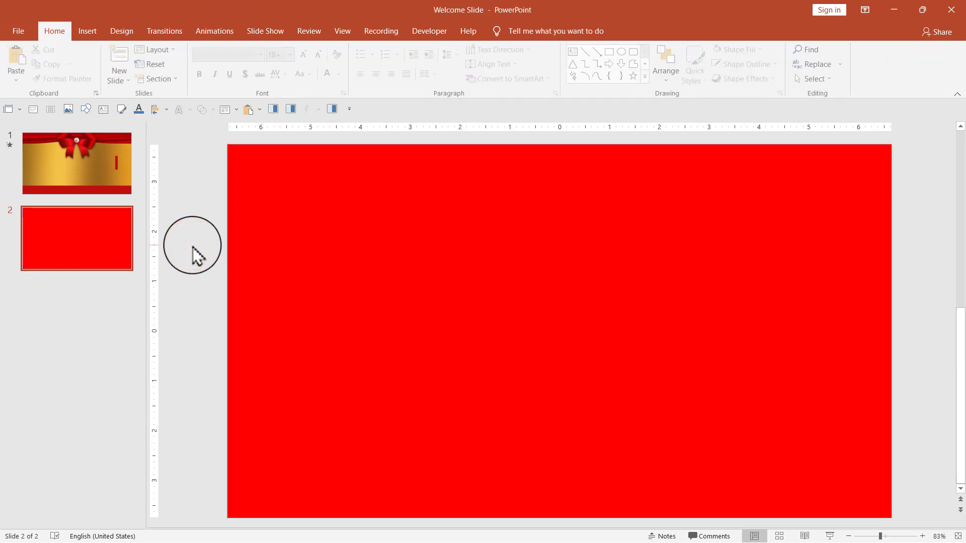
Step: Add a text box across the slide's middle reading WELCOME
{"action": "left_click", "coordinate": [575, 53]}
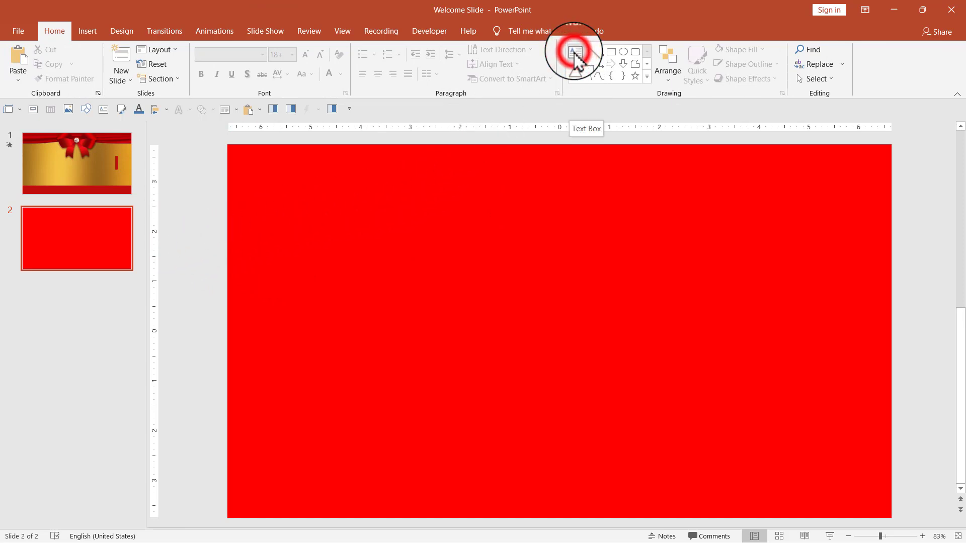
{"action": "left_click_drag", "start_coordinate": [368, 260], "coordinate": [742, 312]}
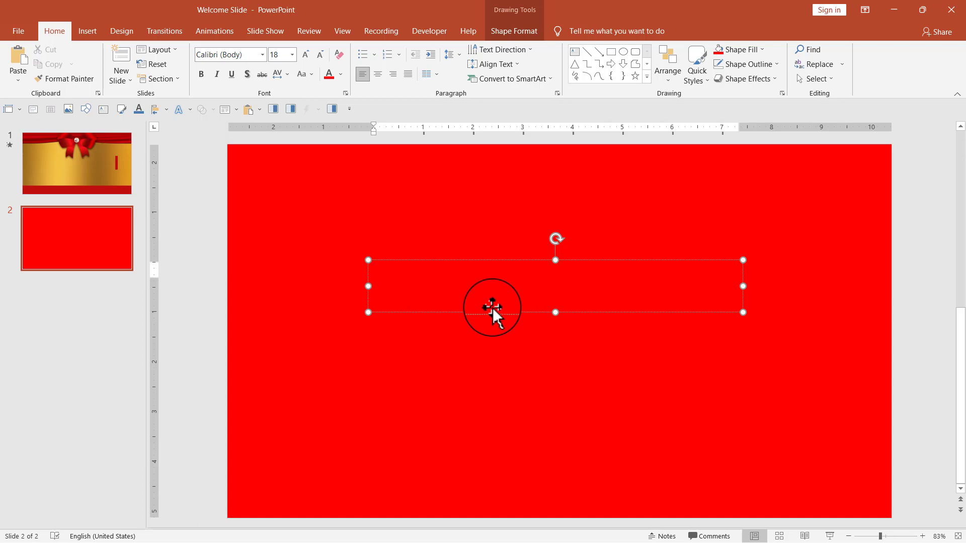
{"action": "type", "text": "WELCOME"}
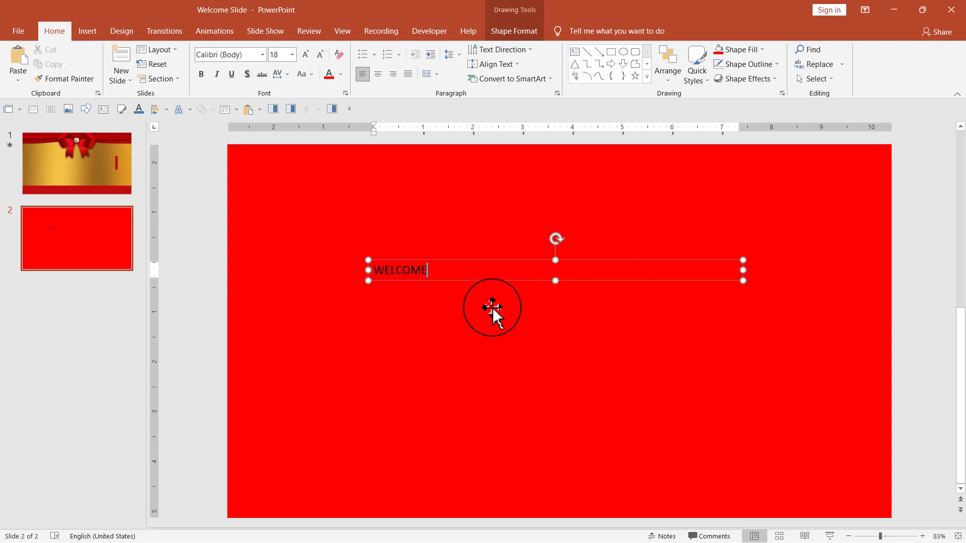
Step: Format the WELCOME text as 110-point Alatsi
{"action": "key", "text": "ctrl+a"}
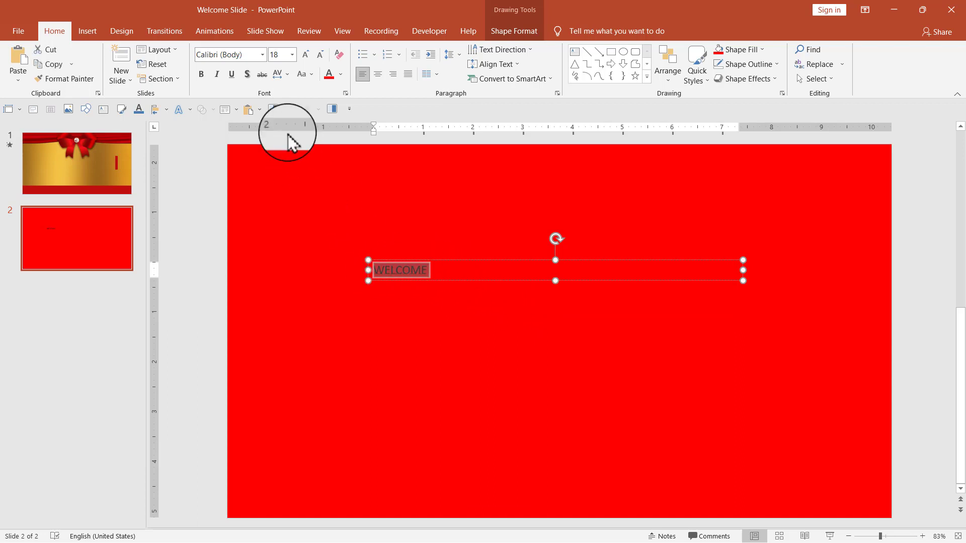
{"action": "left_click", "coordinate": [285, 53]}
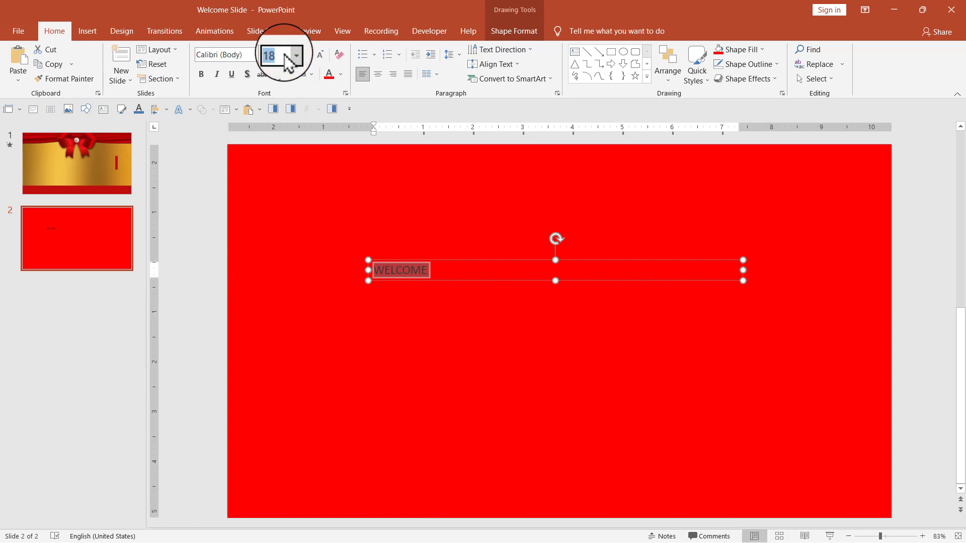
{"action": "type", "text": "10"}
{"action": "key", "text": "Return"}
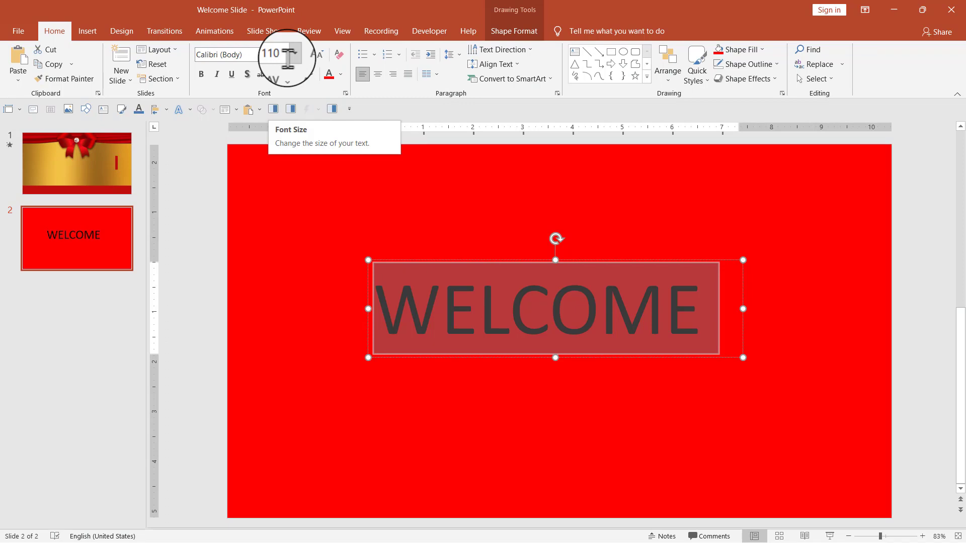
{"action": "left_click", "coordinate": [263, 55]}
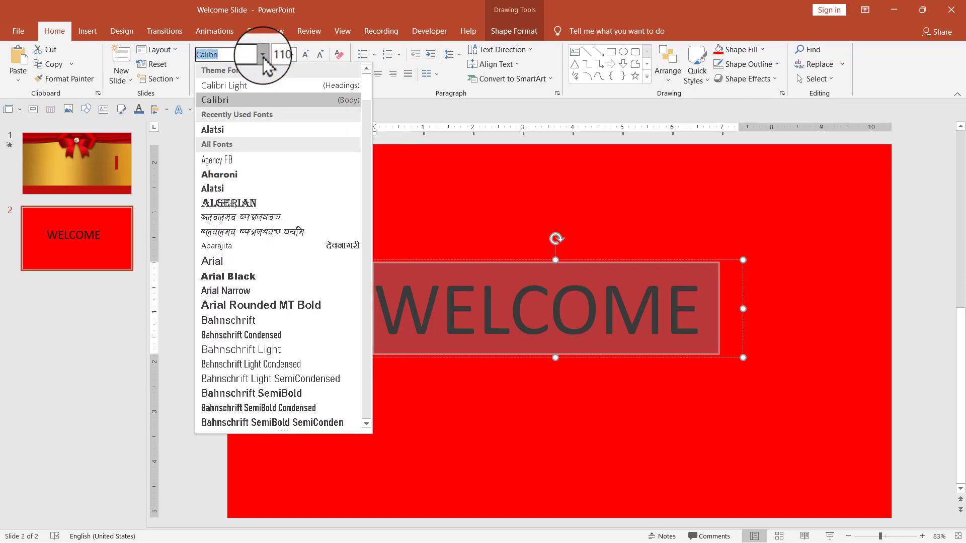
{"action": "left_click", "coordinate": [231, 129]}
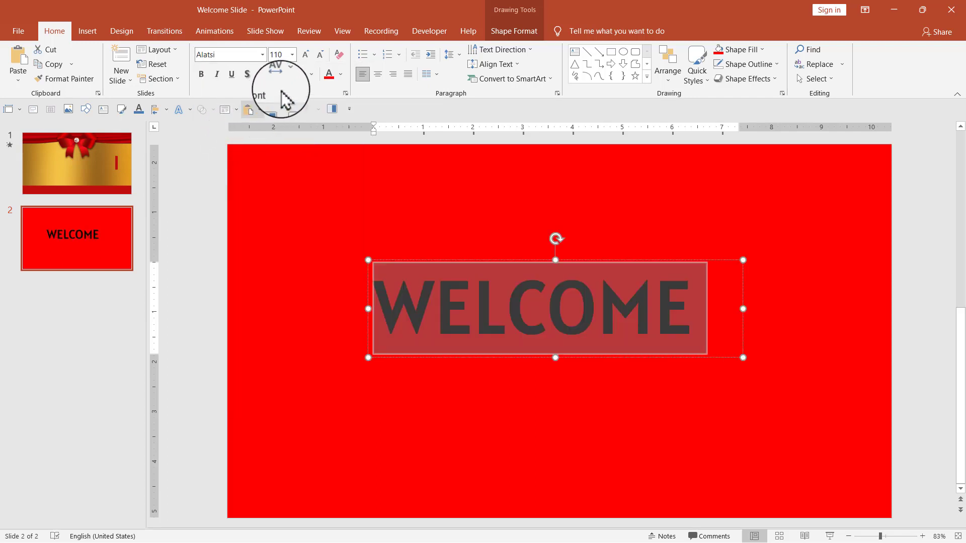
{"action": "left_click", "coordinate": [742, 310]}
{"action": "left_click_drag", "start_coordinate": [741, 310], "coordinate": [701, 313]}
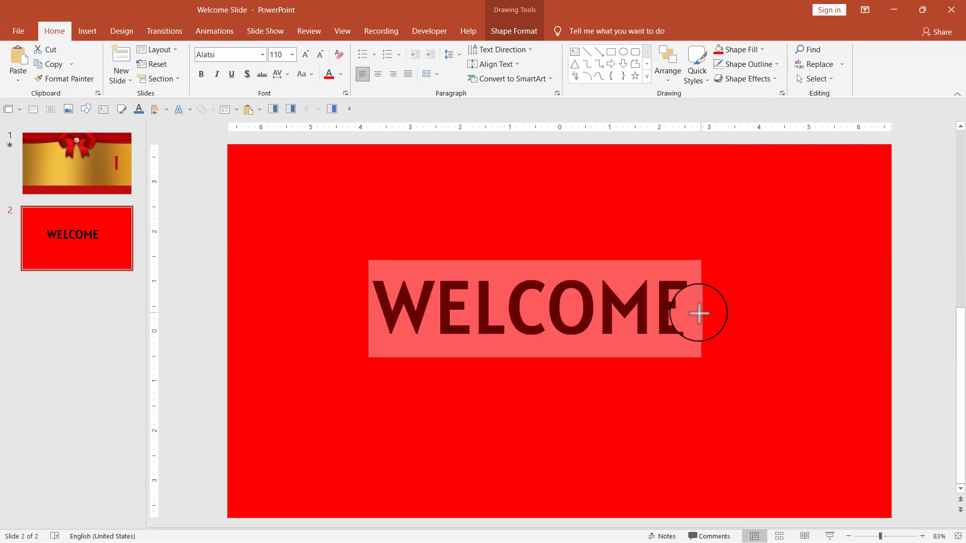
Step: Align the WELCOME box to the slide's centre and middle, then select the red rectangle
{"action": "left_click", "coordinate": [699, 313]}
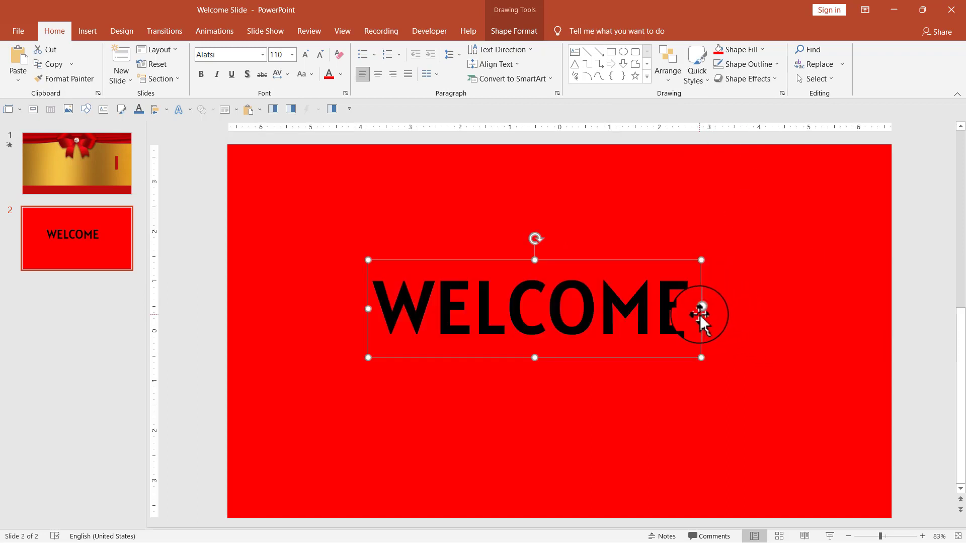
{"action": "left_click", "coordinate": [523, 36]}
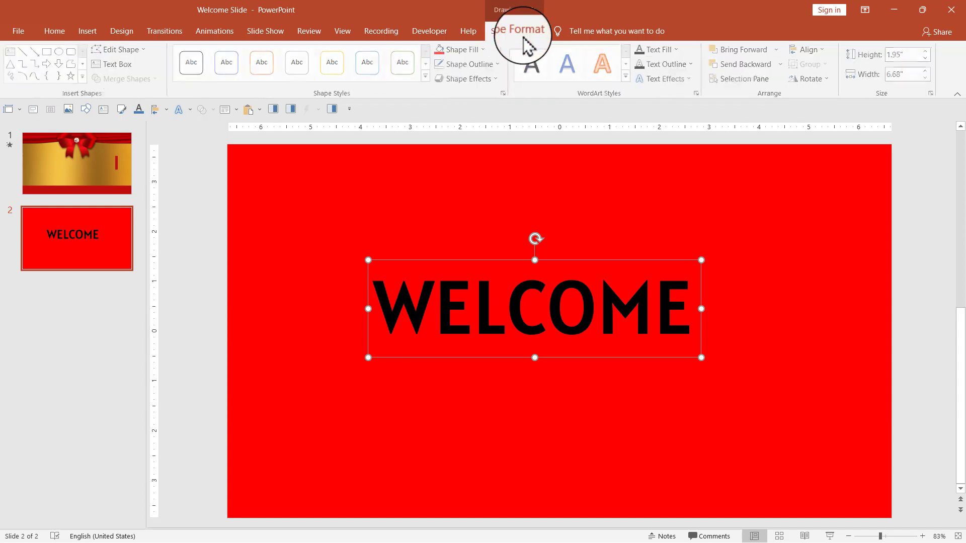
{"action": "left_click", "coordinate": [820, 52]}
{"action": "left_click", "coordinate": [833, 90]}
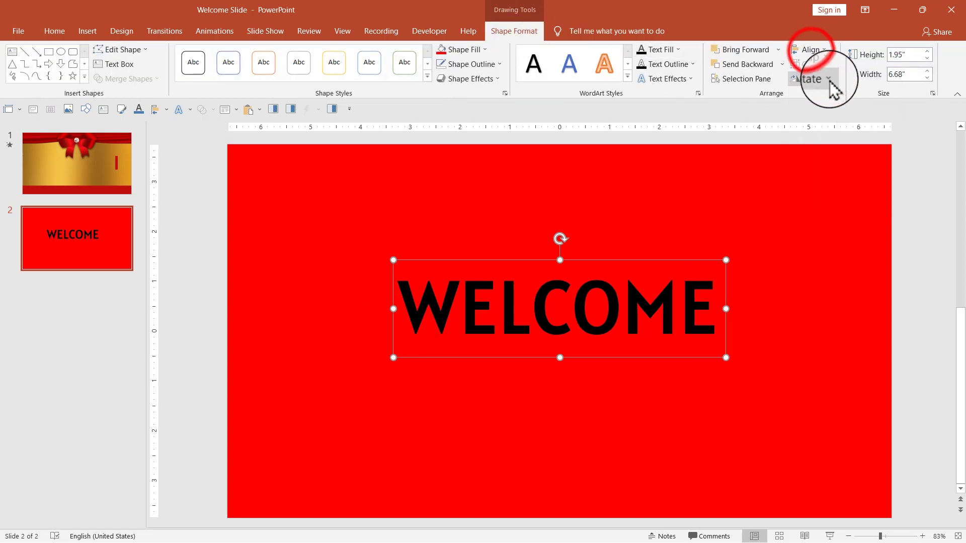
{"action": "left_click", "coordinate": [812, 50]}
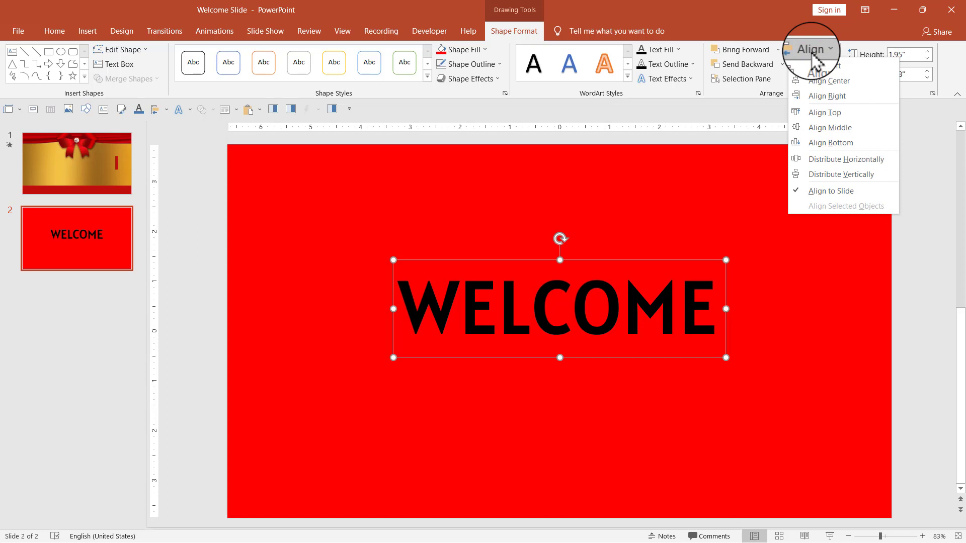
{"action": "left_click", "coordinate": [830, 128]}
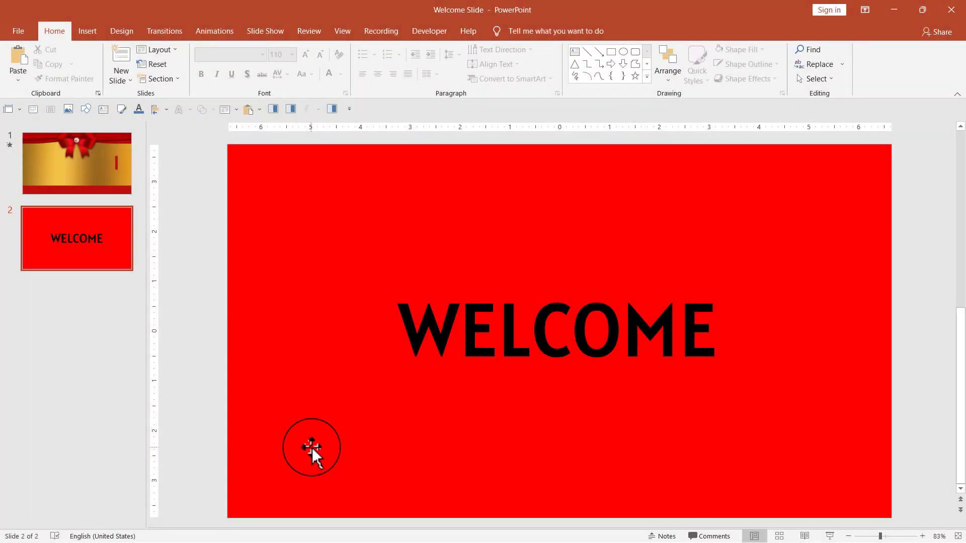
{"action": "left_click", "coordinate": [311, 447]}
{"action": "double_click", "coordinate": [312, 447]}
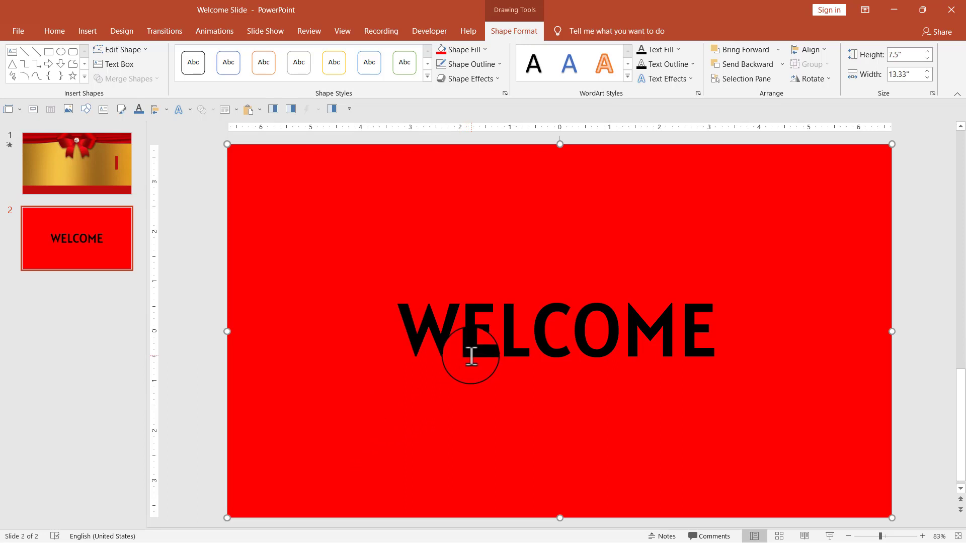
Step: Select the red rectangle and WELCOME, then Merge Shapes > Subtract to cut the letters out
{"action": "left_click", "coordinate": [453, 315]}
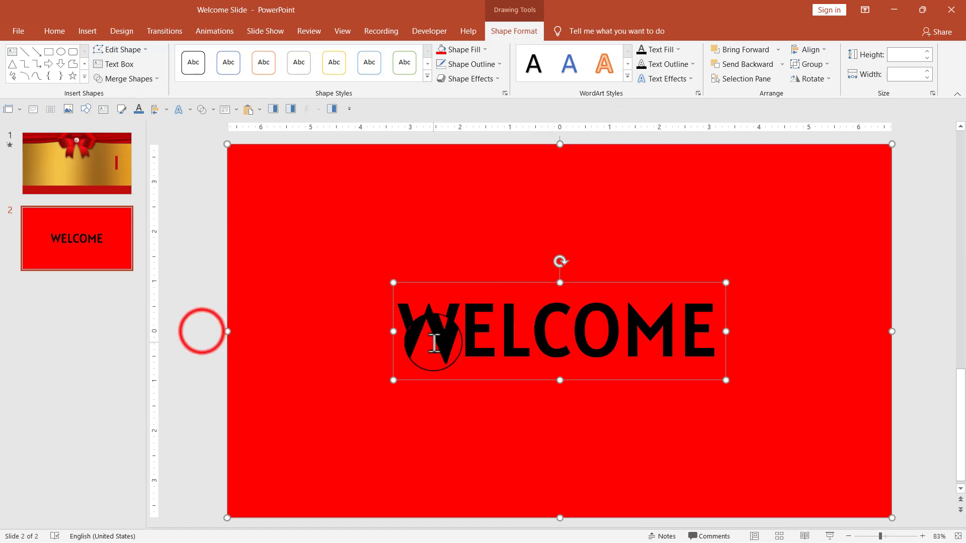
{"action": "left_click", "coordinate": [202, 332]}
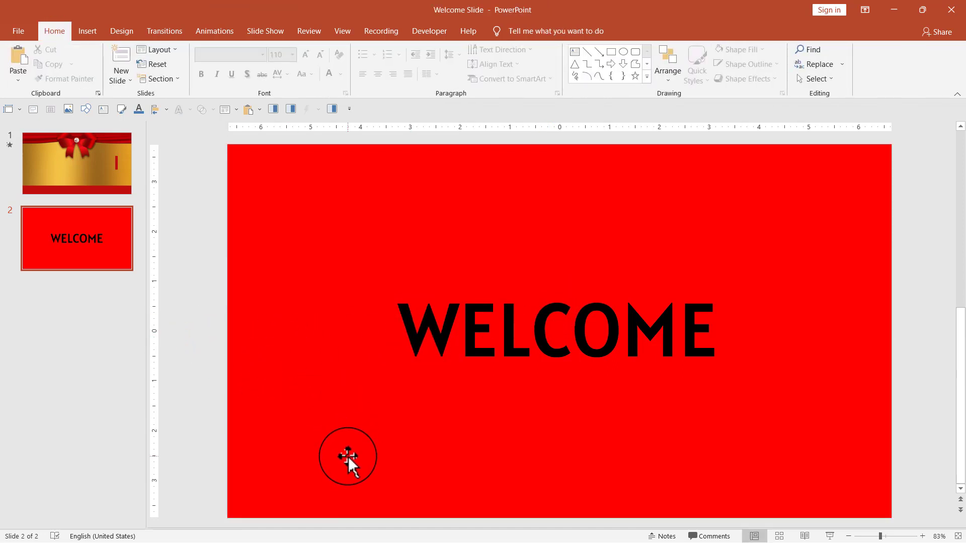
{"action": "left_click", "coordinate": [348, 457]}
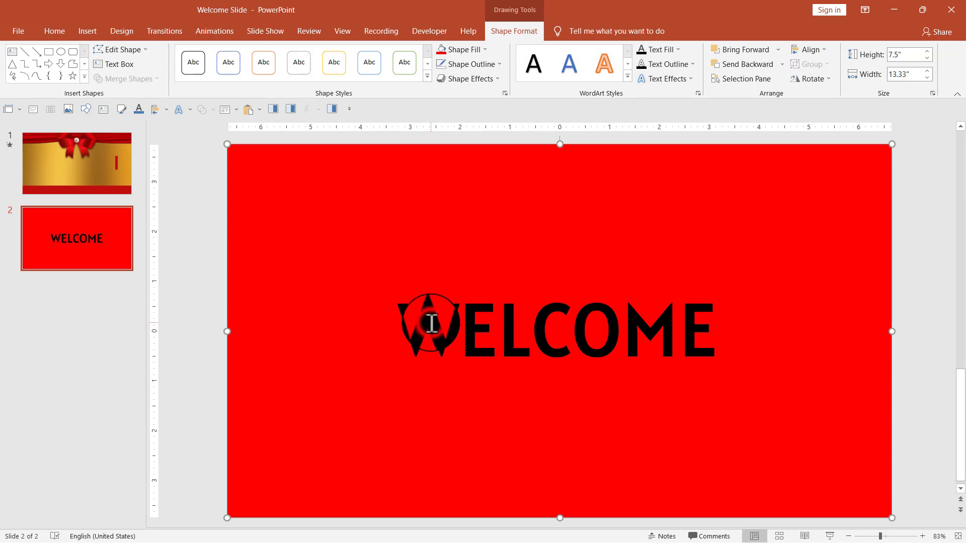
{"action": "left_click", "coordinate": [430, 323]}
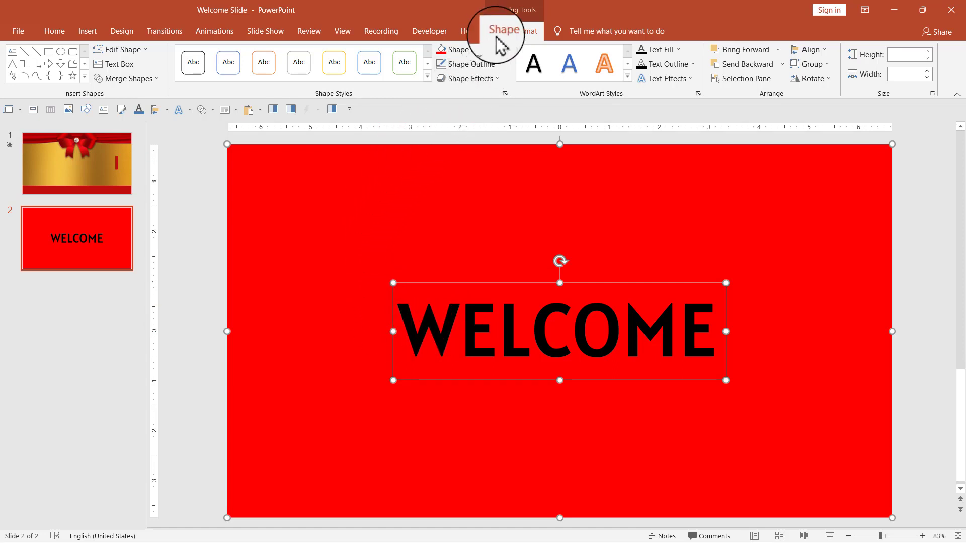
{"action": "left_click", "coordinate": [154, 88]}
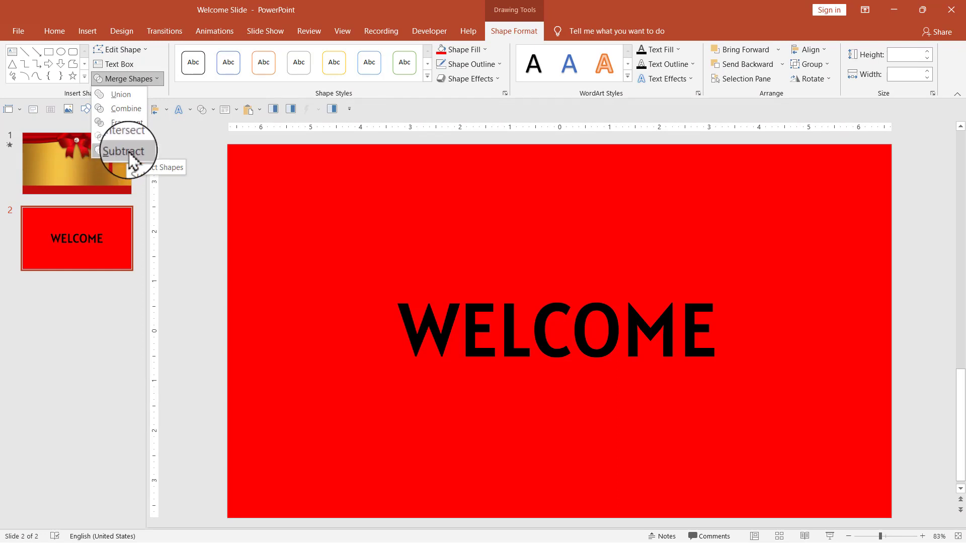
{"action": "left_click", "coordinate": [128, 152]}
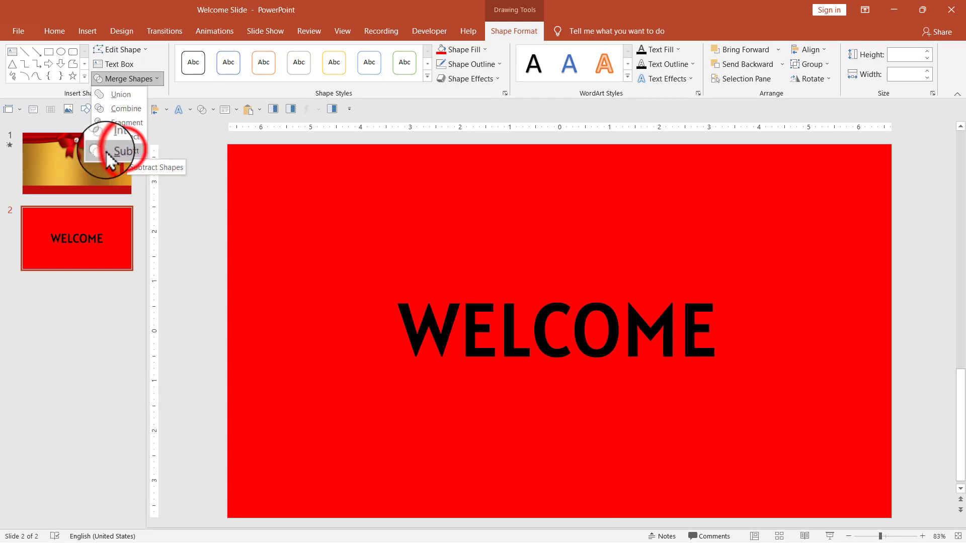
{"action": "left_click", "coordinate": [193, 254]}
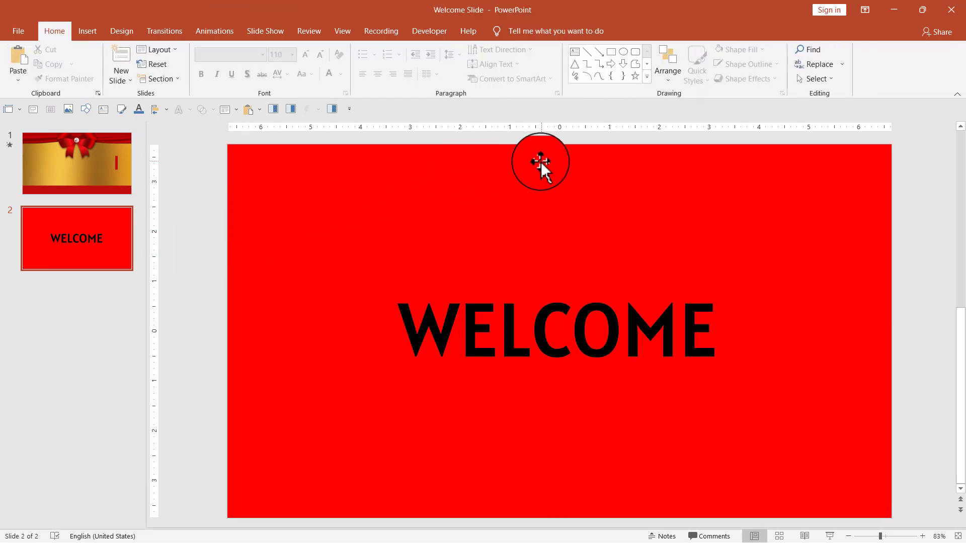
Step: Draw a thin 1.31" by 0.19" bar just right of WELCOME
{"action": "left_click", "coordinate": [611, 52]}
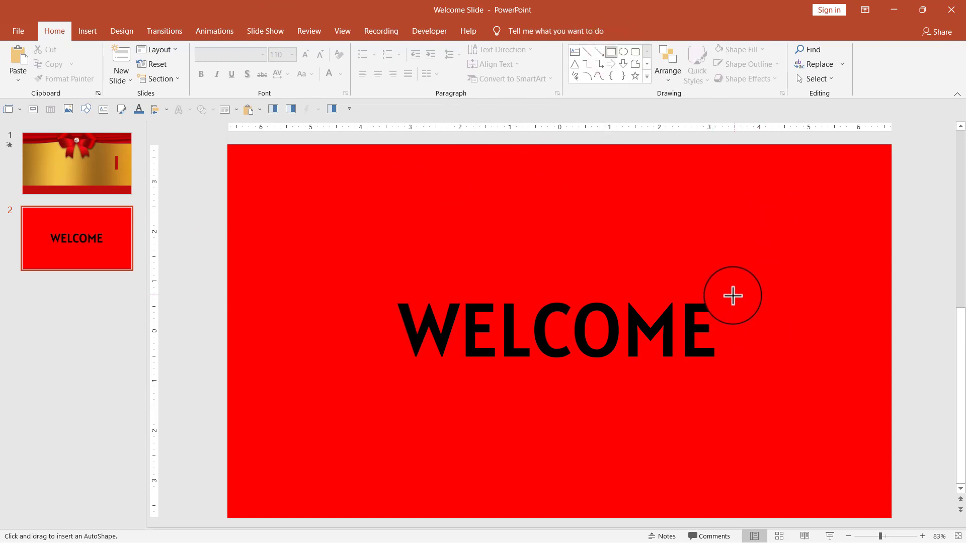
{"action": "left_click_drag", "start_coordinate": [730, 295], "coordinate": [738, 360]}
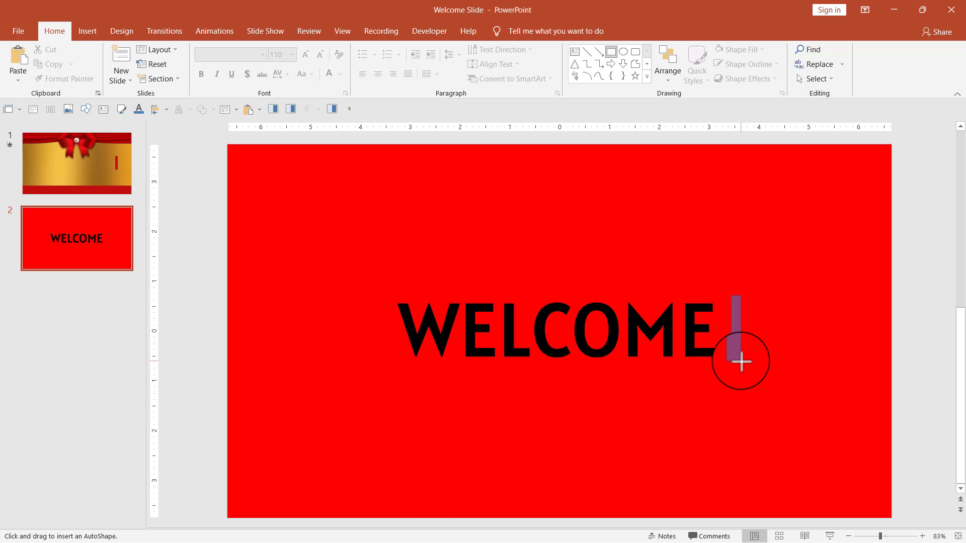
{"action": "left_click_drag", "start_coordinate": [741, 361], "coordinate": [741, 355]}
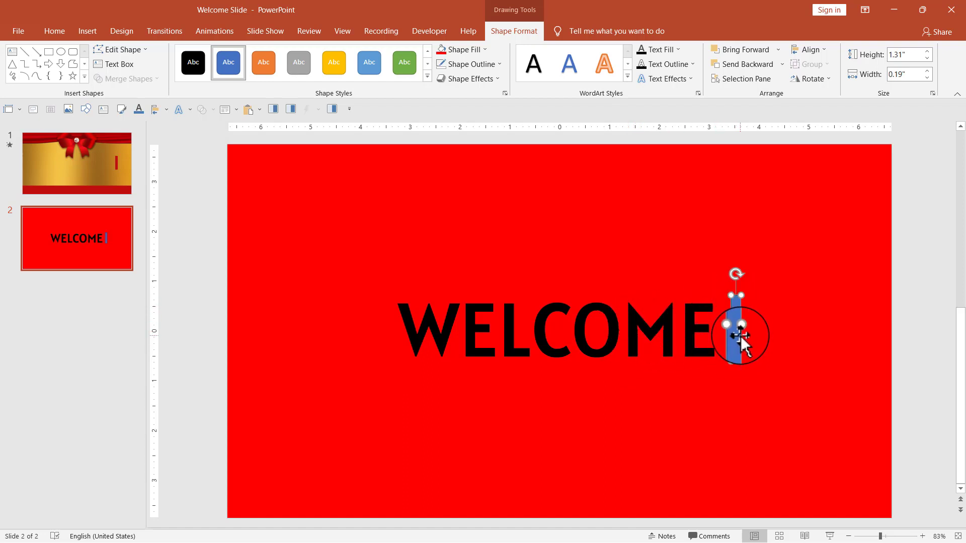
{"action": "left_click_drag", "start_coordinate": [741, 336], "coordinate": [738, 328]}
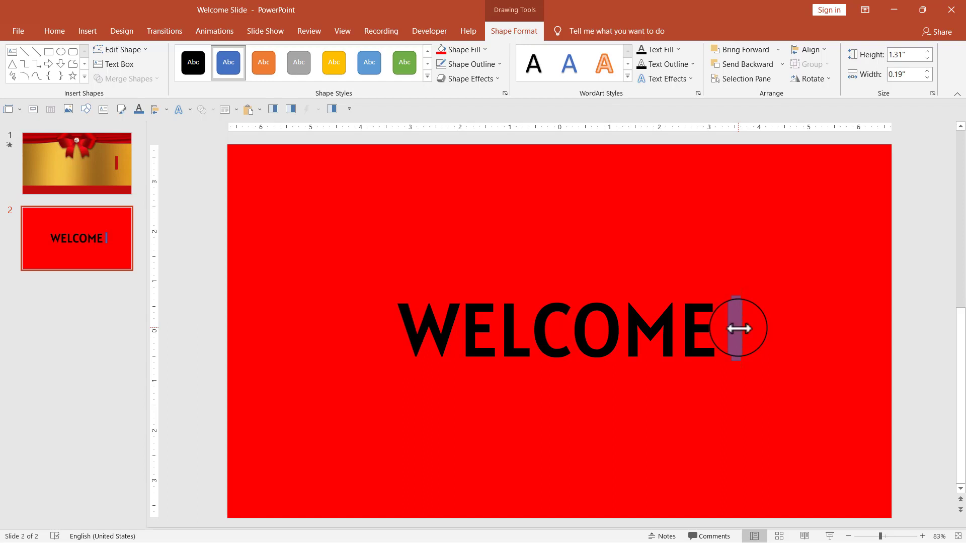
{"action": "left_click_drag", "start_coordinate": [738, 328], "coordinate": [735, 328]}
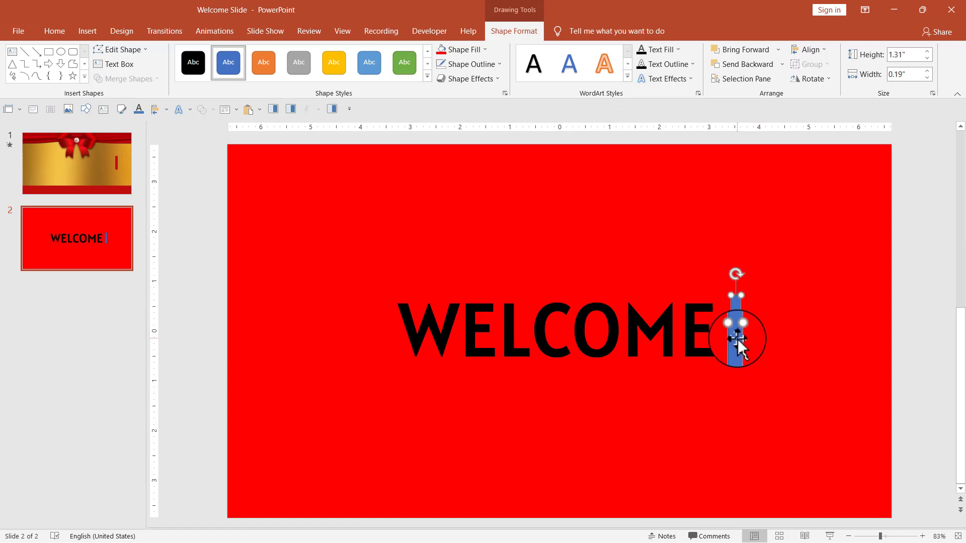
Step: Make the bar white with no outline and align it to the slide's middle
{"action": "left_click", "coordinate": [462, 49]}
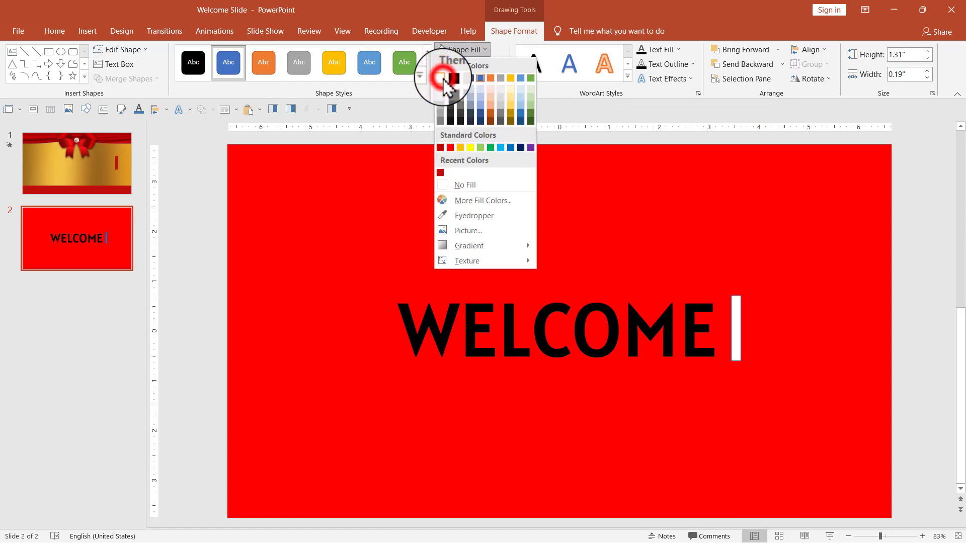
{"action": "left_click", "coordinate": [459, 79]}
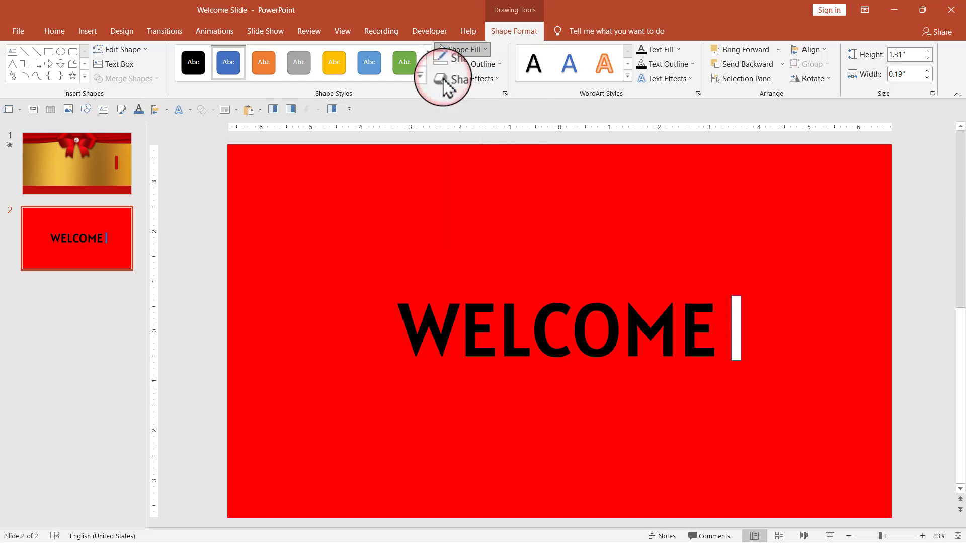
{"action": "left_click", "coordinate": [485, 64]}
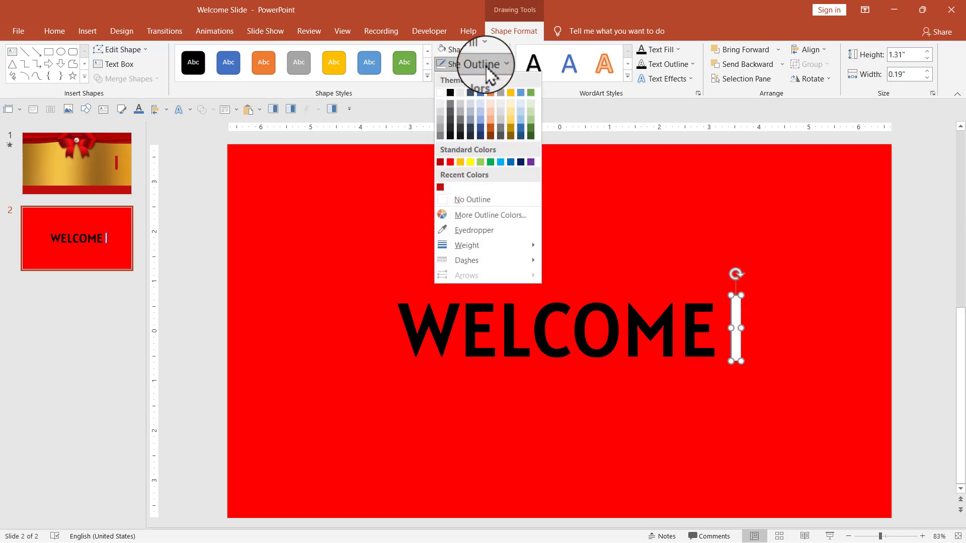
{"action": "left_click", "coordinate": [501, 198]}
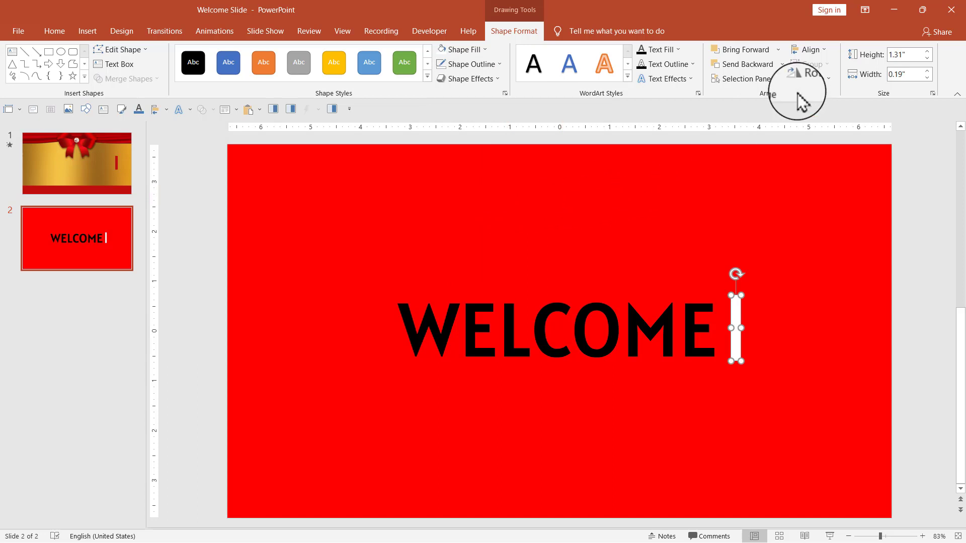
{"action": "left_click", "coordinate": [812, 50]}
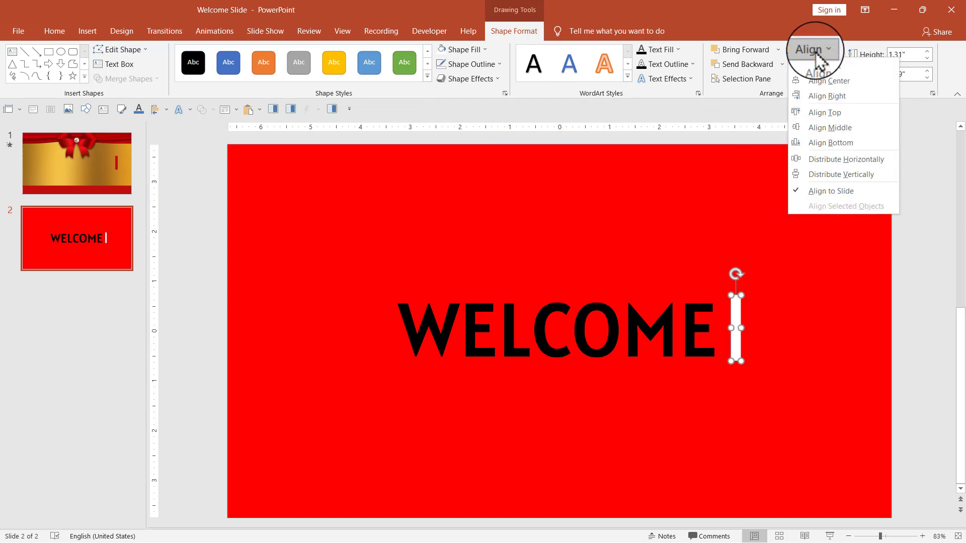
{"action": "left_click", "coordinate": [832, 128]}
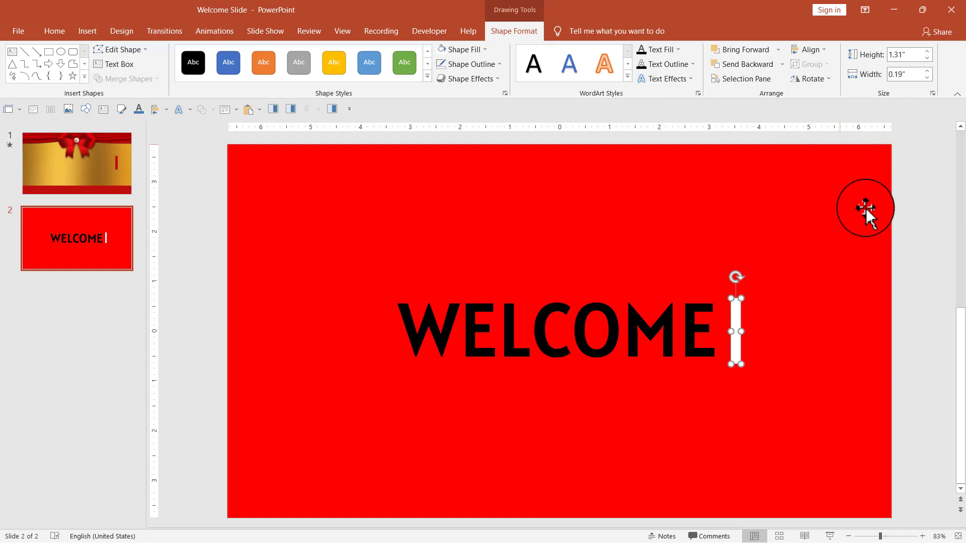
{"action": "left_click", "coordinate": [928, 259]}
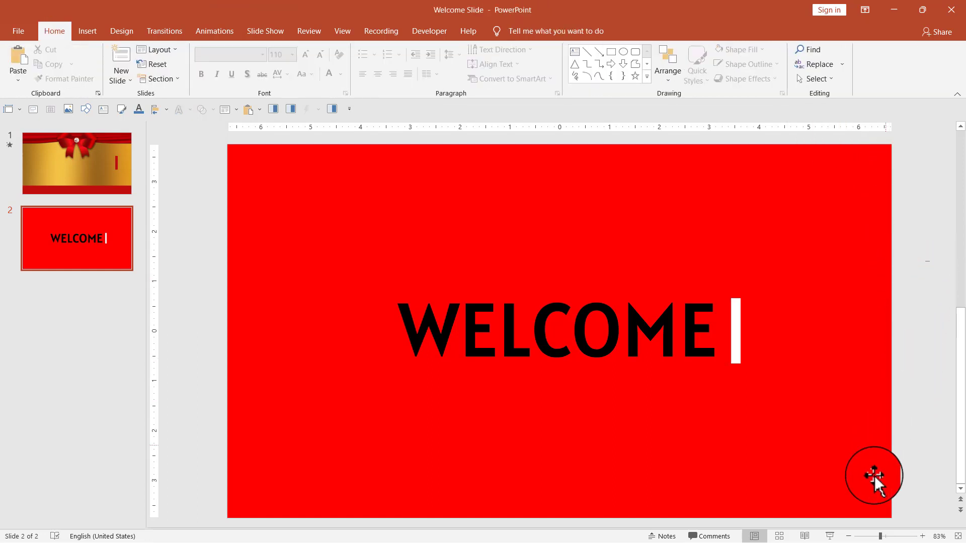
Step: At 50% zoom, draw a 7.11" by 1.31" rectangle over WELCOME up to the bar
{"action": "left_click", "coordinate": [846, 536]}
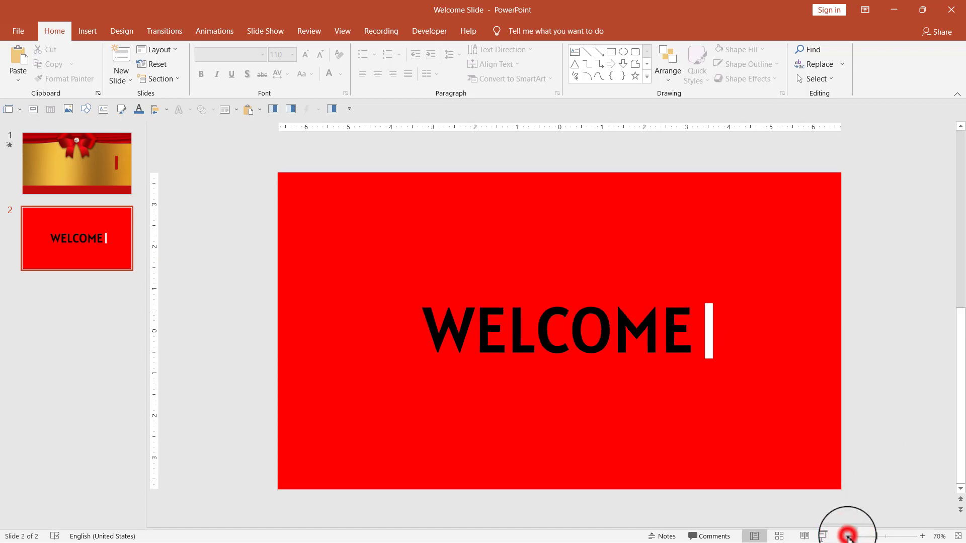
{"action": "left_click", "coordinate": [846, 537]}
{"action": "left_click", "coordinate": [846, 537]}
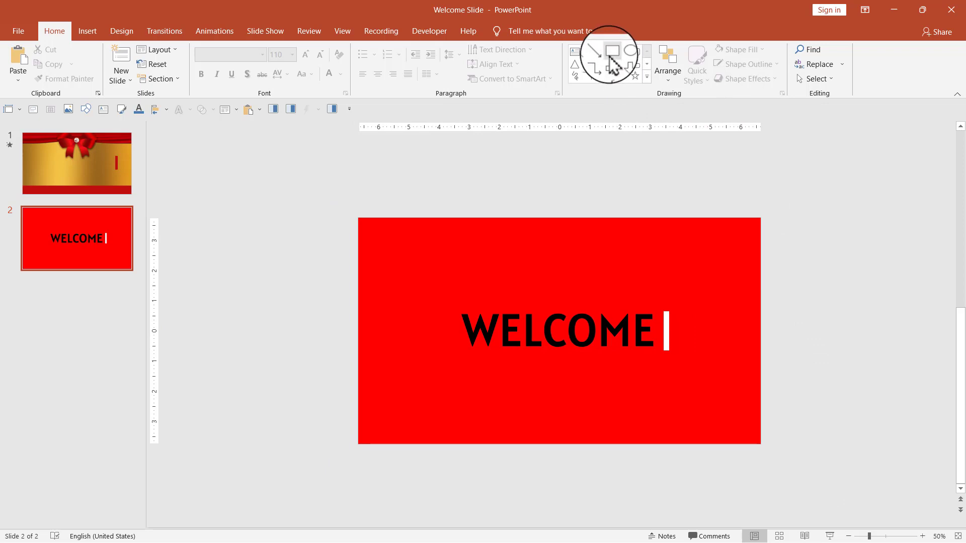
{"action": "left_click", "coordinate": [611, 52]}
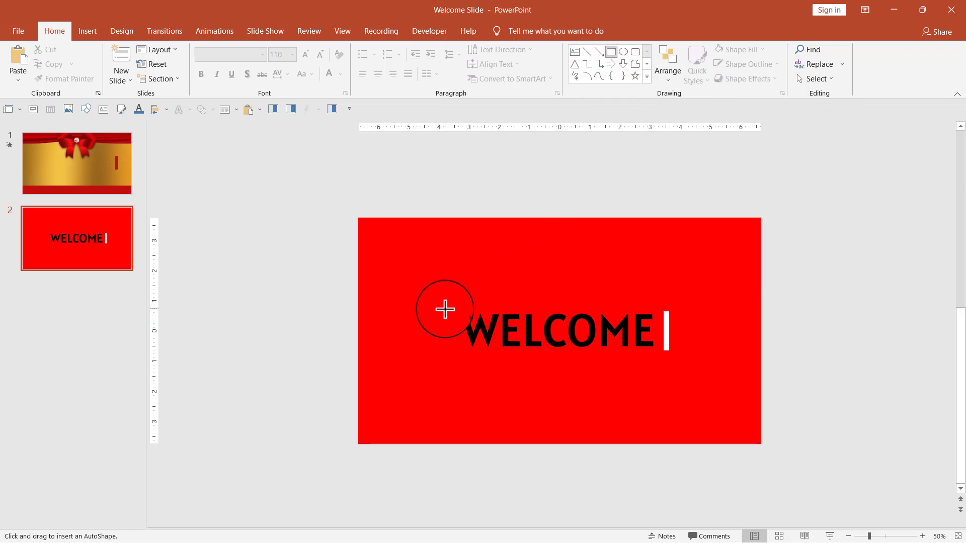
{"action": "mouse_move", "coordinate": [449, 312]}
{"action": "left_mouse_down"}
{"action": "mouse_move", "coordinate": [582, 345]}
{"action": "mouse_move", "coordinate": [667, 350]}
{"action": "left_mouse_up"}
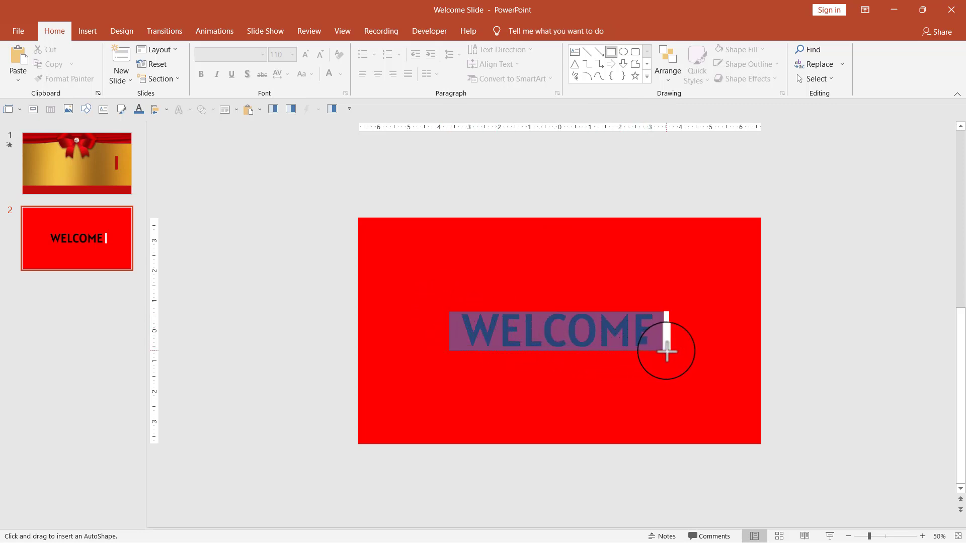
{"action": "left_click_drag", "start_coordinate": [666, 351], "coordinate": [663, 351]}
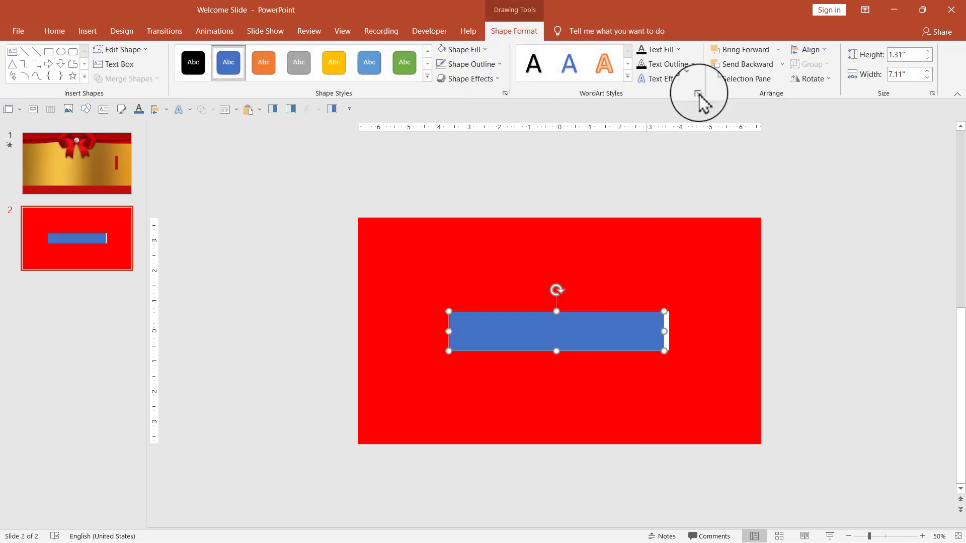
Step: Centre the wide rectangle vertically and horizontally on the slide
{"action": "left_click", "coordinate": [808, 50]}
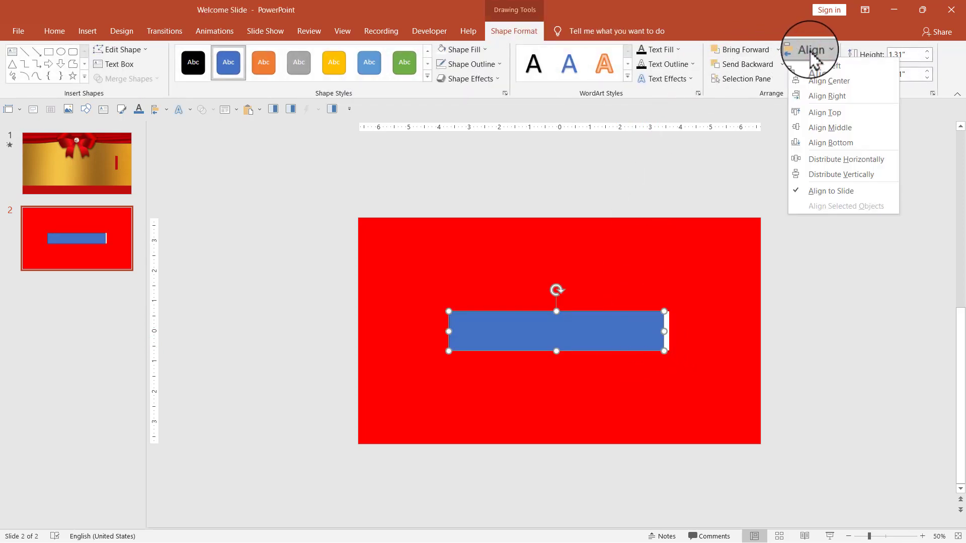
{"action": "left_click", "coordinate": [829, 129]}
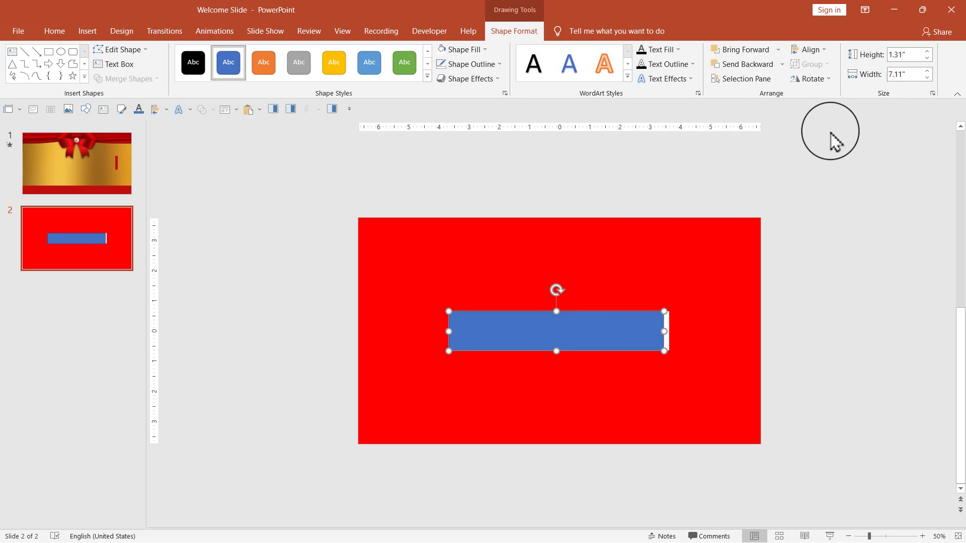
{"action": "left_click", "coordinate": [812, 50]}
{"action": "left_click", "coordinate": [829, 81]}
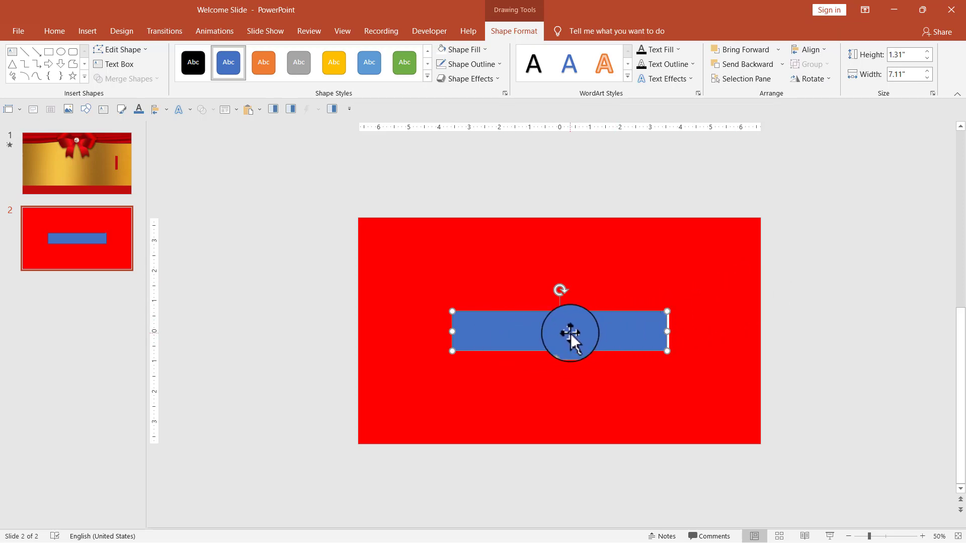
Step: Make the wide rectangle white with no outline and move it past the slide's right edge
{"action": "left_click", "coordinate": [460, 49]}
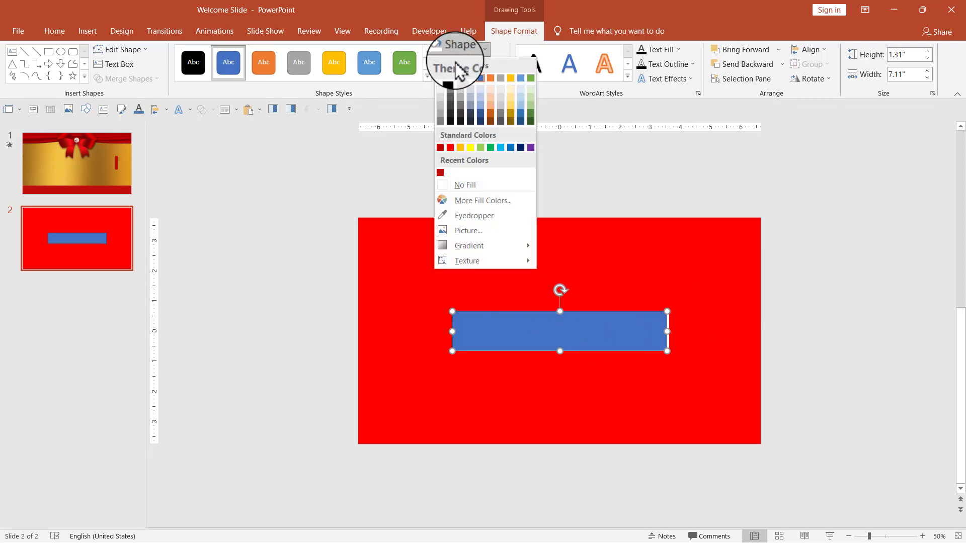
{"action": "left_click", "coordinate": [441, 79]}
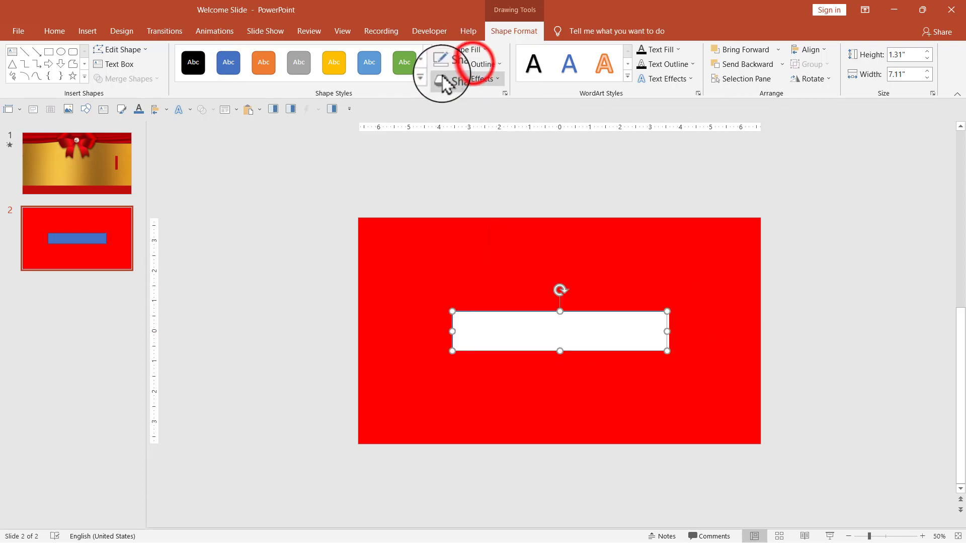
{"action": "left_click", "coordinate": [472, 65]}
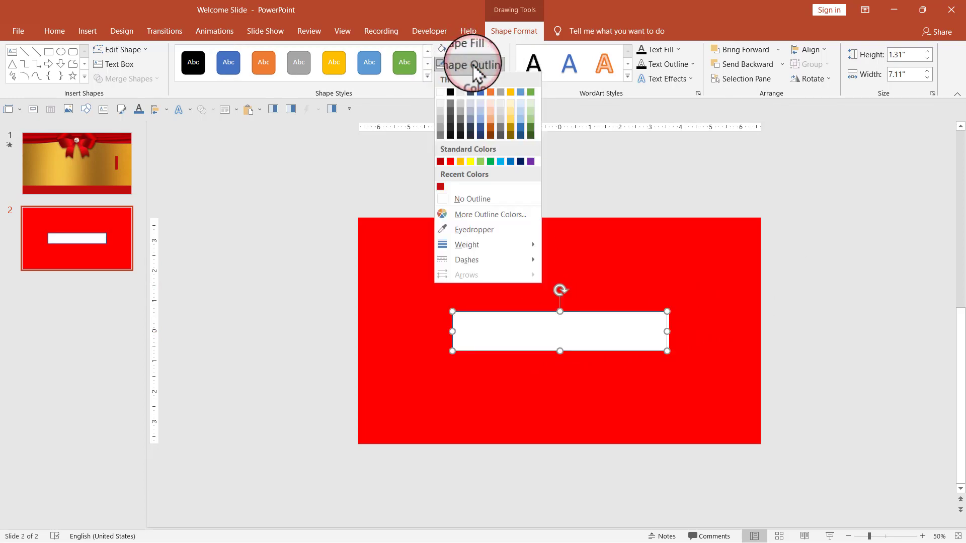
{"action": "left_click", "coordinate": [476, 199]}
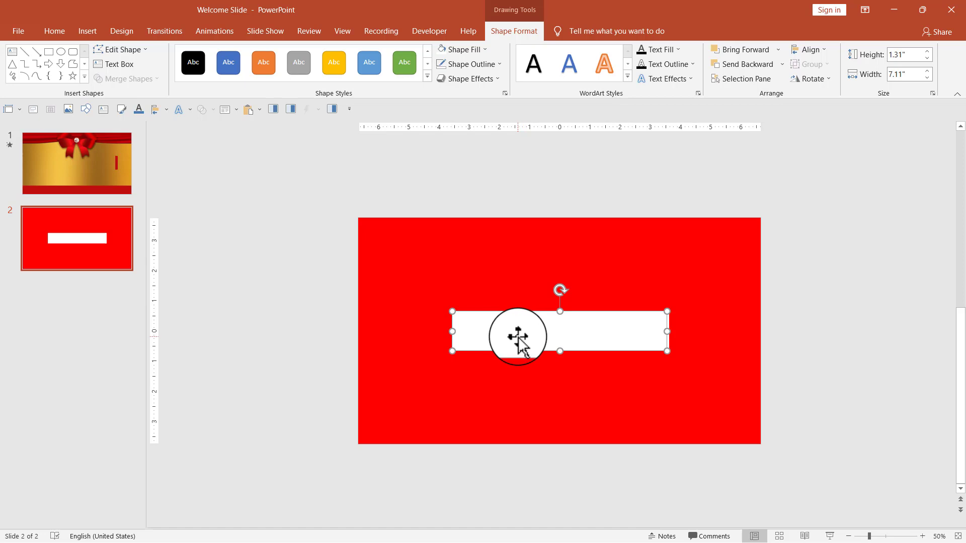
{"action": "left_click", "coordinate": [473, 332]}
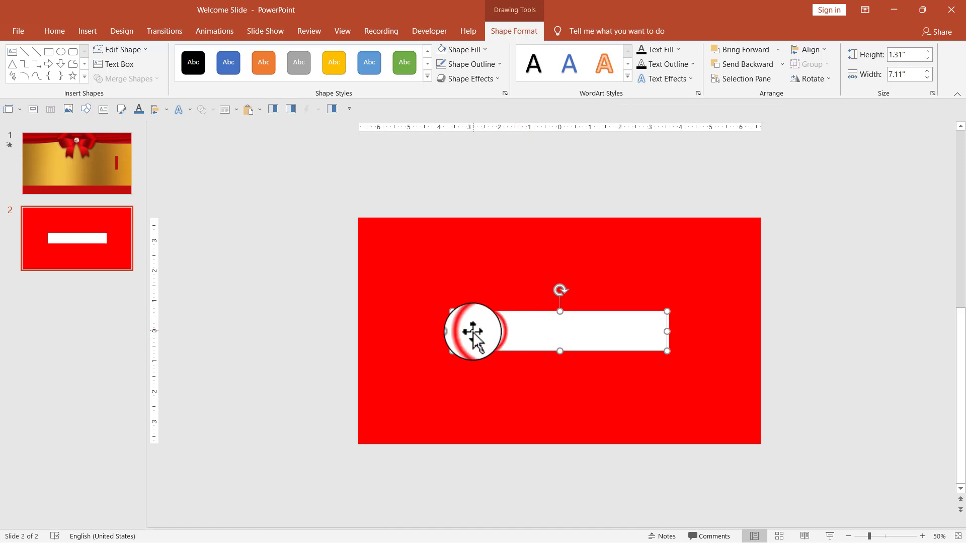
{"action": "left_click_drag", "start_coordinate": [473, 332], "coordinate": [788, 325]}
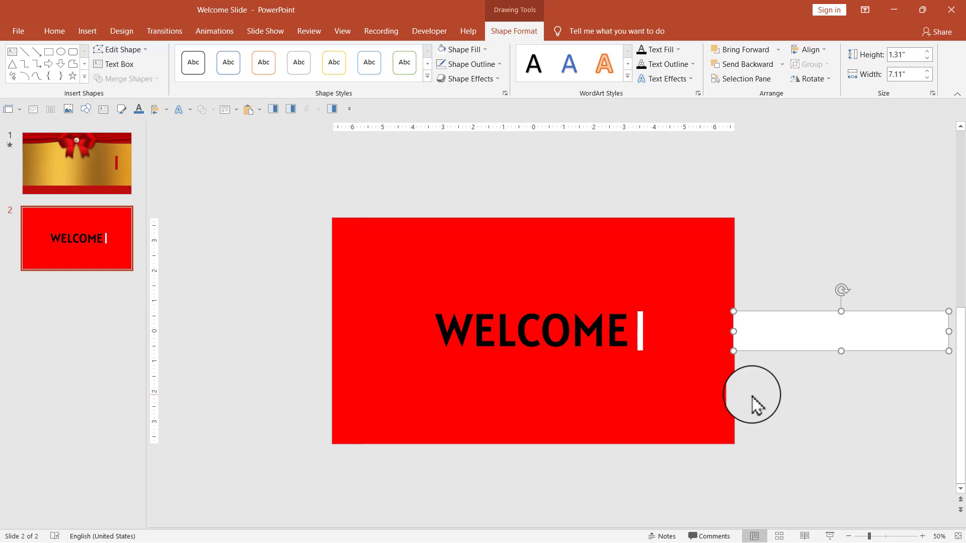
Step: Send the wide white rectangle to the back
{"action": "right_click", "coordinate": [761, 334]}
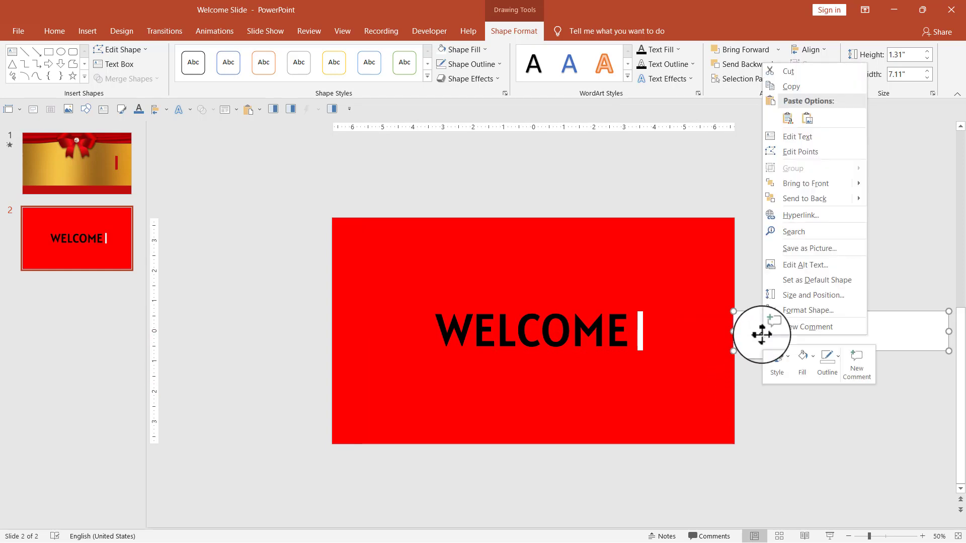
{"action": "left_click", "coordinate": [820, 200]}
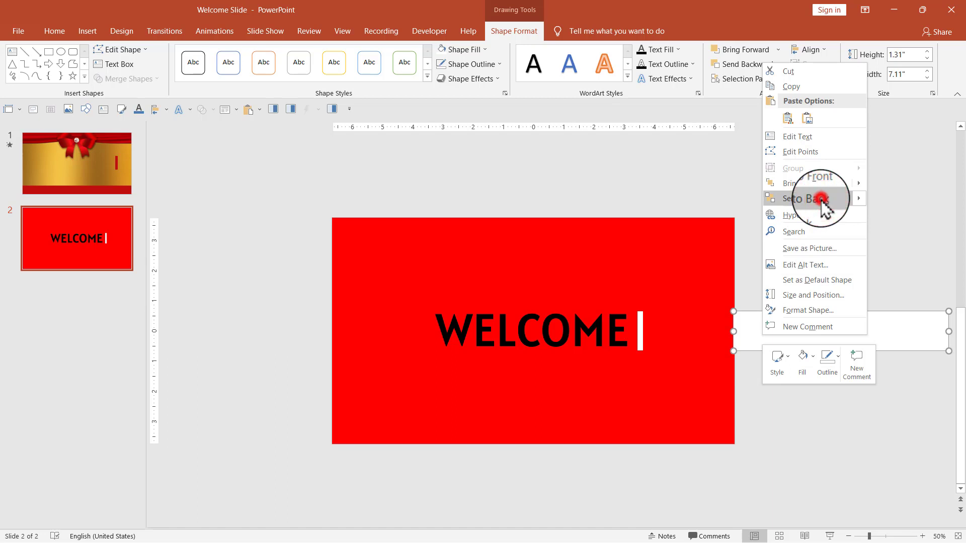
{"action": "left_click", "coordinate": [813, 213]}
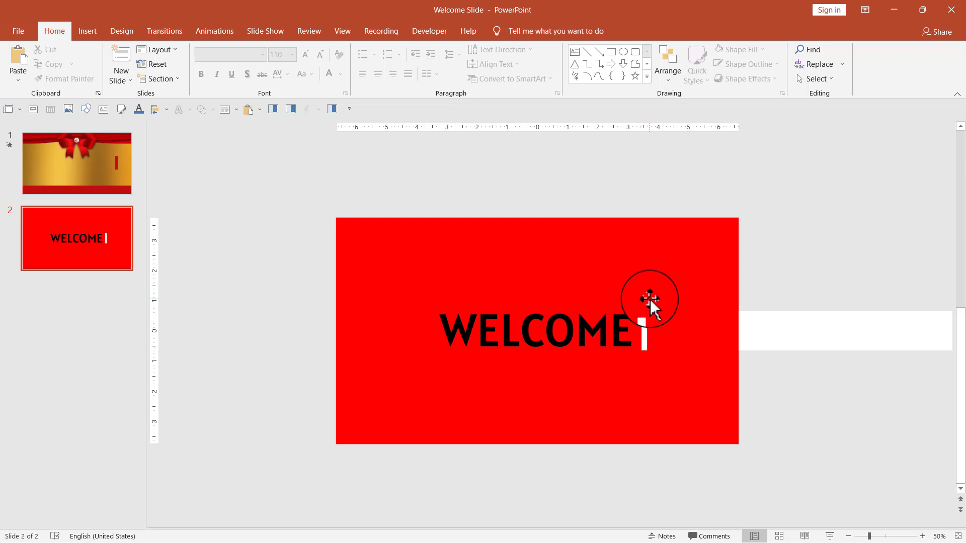
Step: Select the slim white cursor bar and bring up the Animations options
{"action": "left_click", "coordinate": [647, 338]}
{"action": "left_click", "coordinate": [645, 329]}
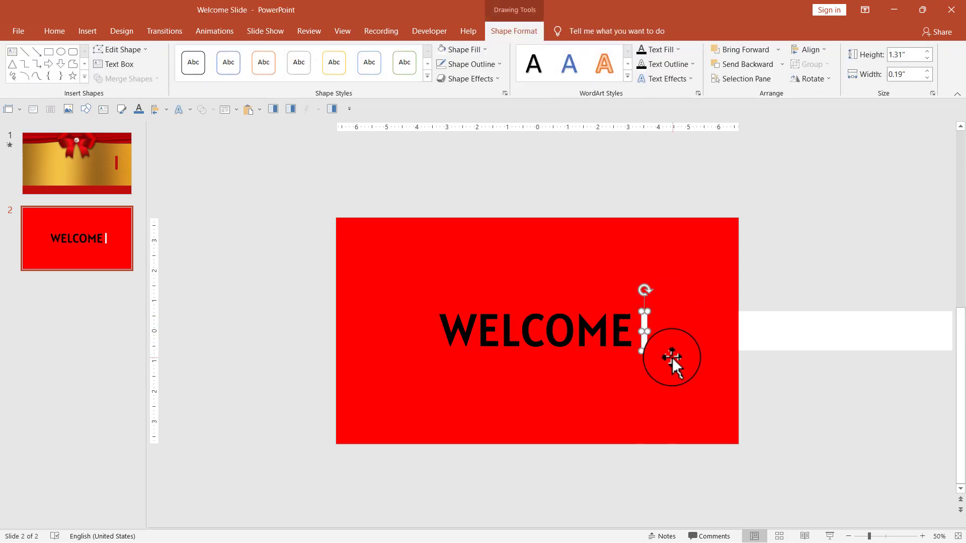
{"action": "left_click_drag", "start_coordinate": [672, 357], "coordinate": [646, 351]}
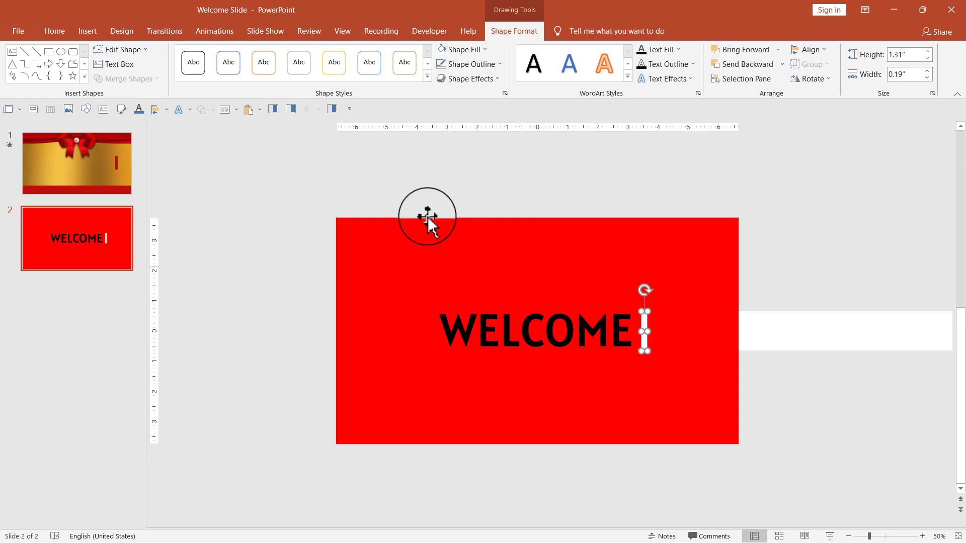
{"action": "left_click", "coordinate": [213, 31]}
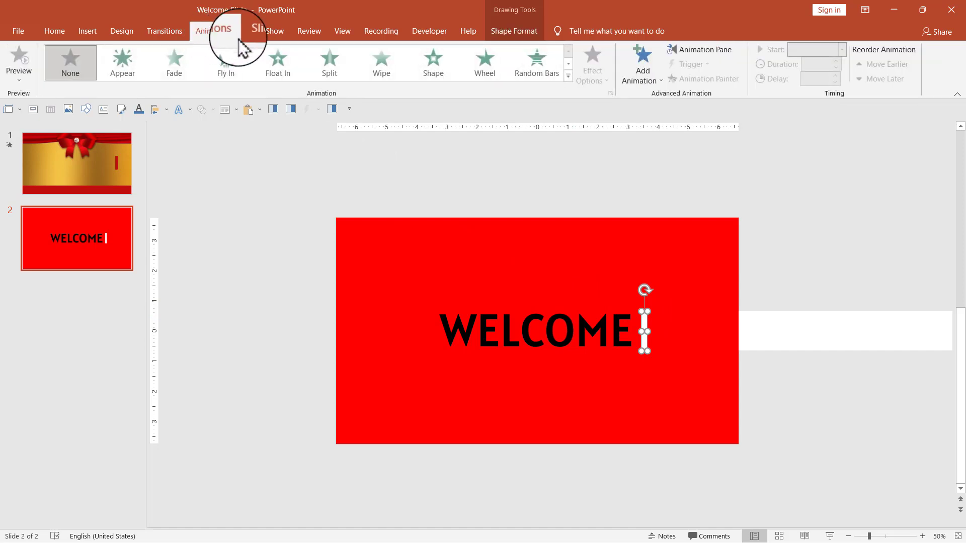
Step: Give the white cursor bar a Wipe entrance and list it as Rectangle 4 in the Animation Pane
{"action": "left_click", "coordinate": [383, 71]}
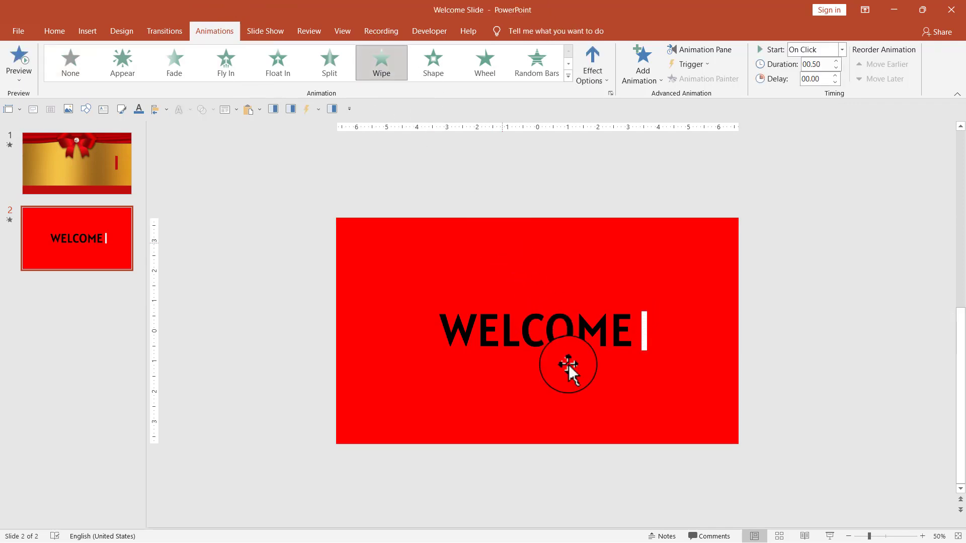
{"action": "left_click", "coordinate": [702, 49]}
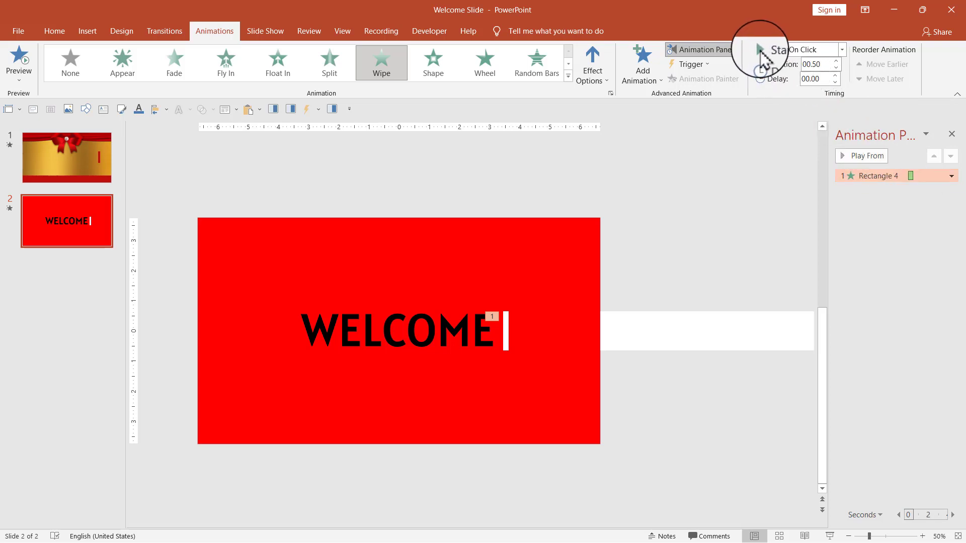
Step: Set the cursor bar's Wipe to start After Previous with a 1.00-second duration
{"action": "left_click", "coordinate": [840, 50]}
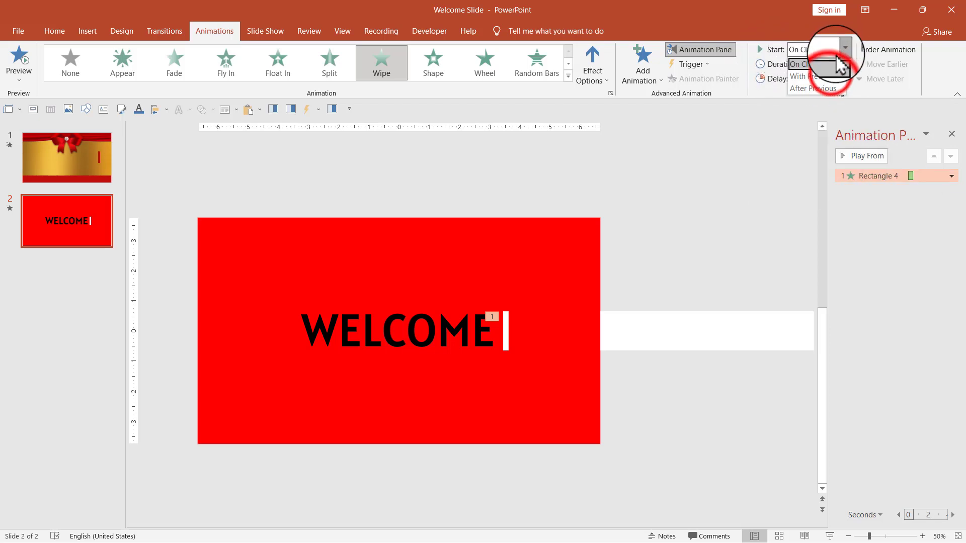
{"action": "left_click", "coordinate": [829, 74]}
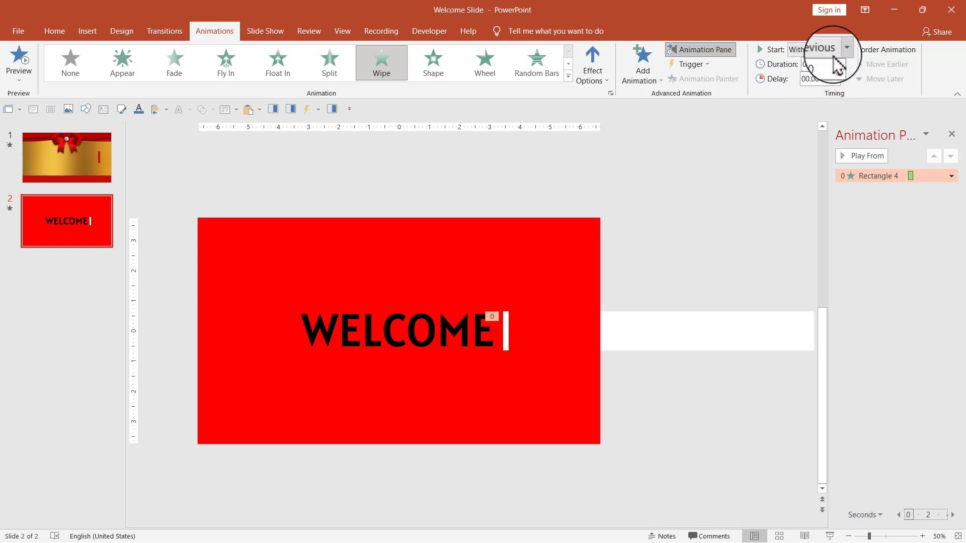
{"action": "left_click", "coordinate": [843, 50]}
{"action": "left_click", "coordinate": [814, 86]}
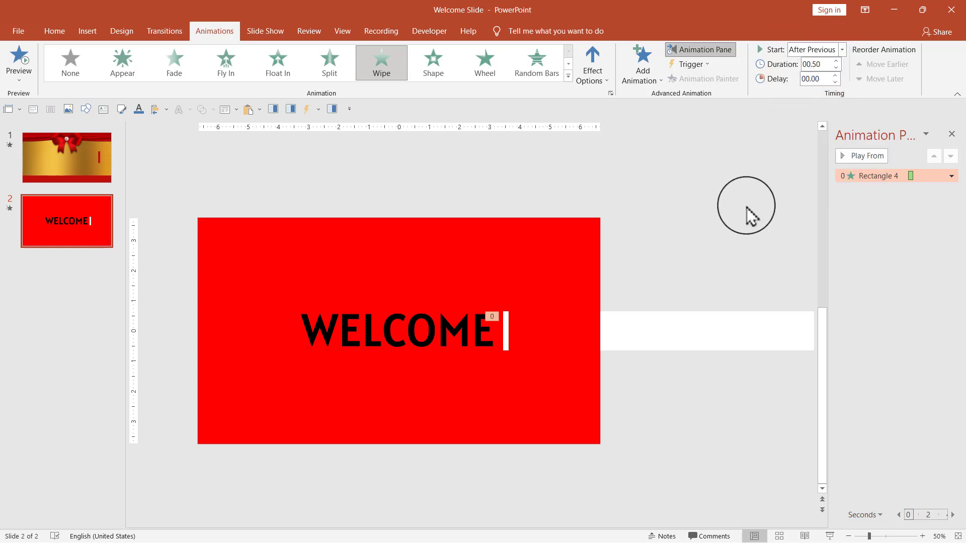
{"action": "left_click", "coordinate": [835, 68]}
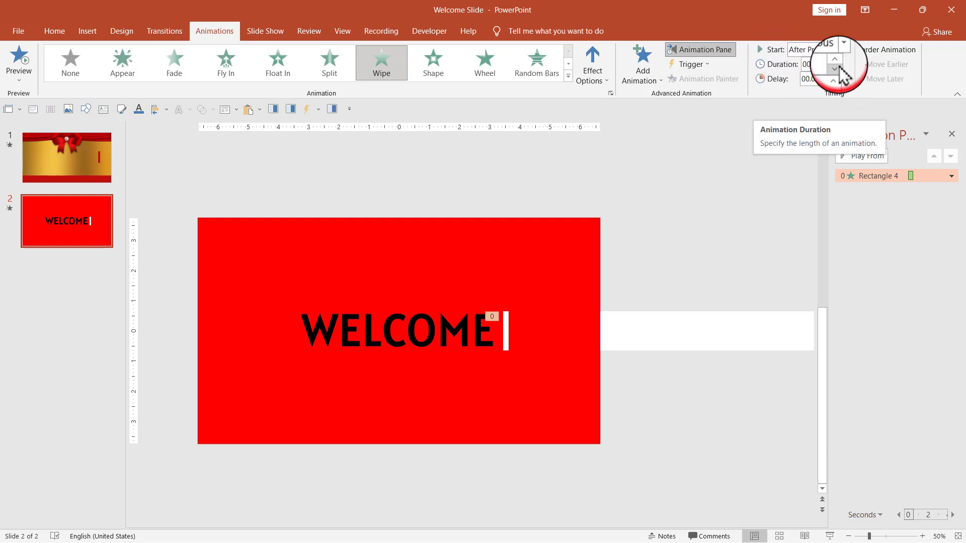
{"action": "left_click", "coordinate": [836, 66]}
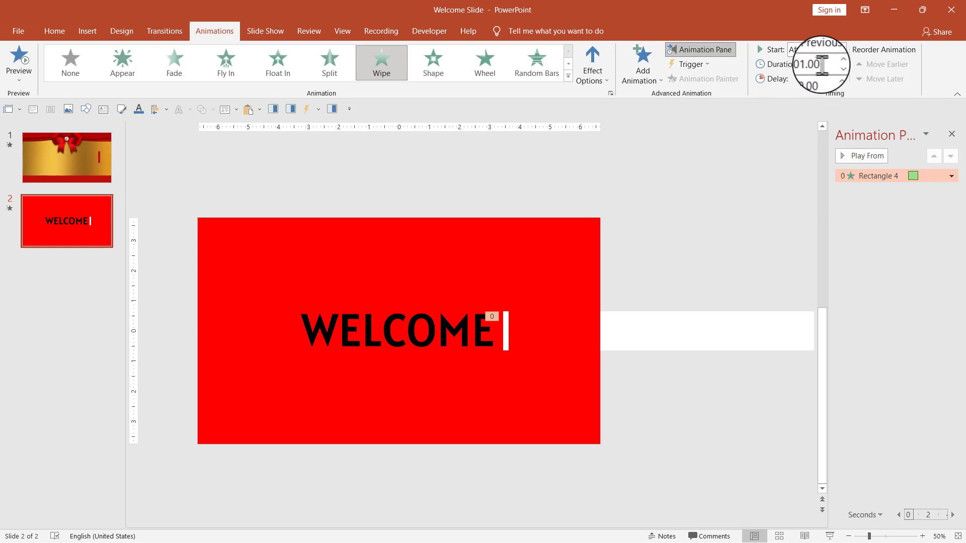
{"action": "left_click", "coordinate": [743, 203]}
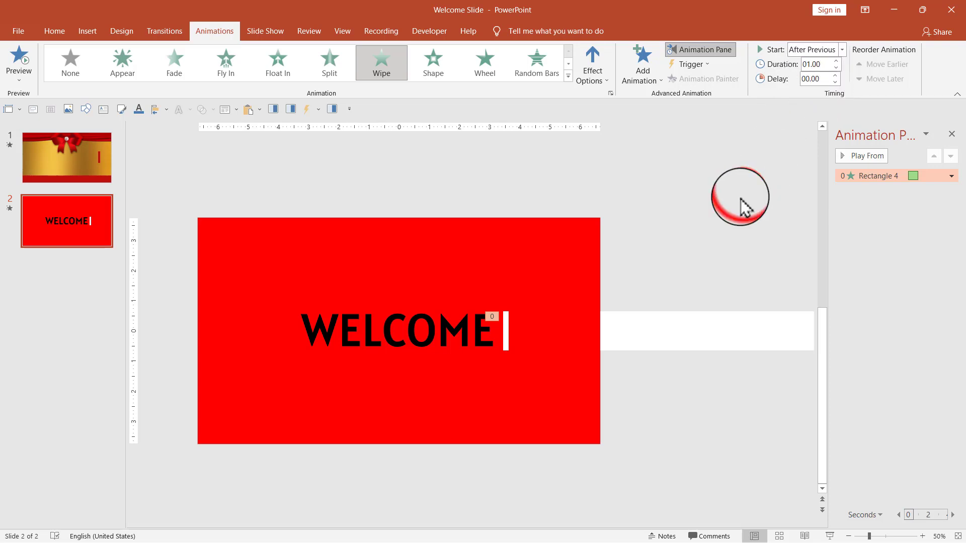
Step: Preview the slide's animations and realign the cursor bar beside WELCOME
{"action": "left_click", "coordinate": [855, 157]}
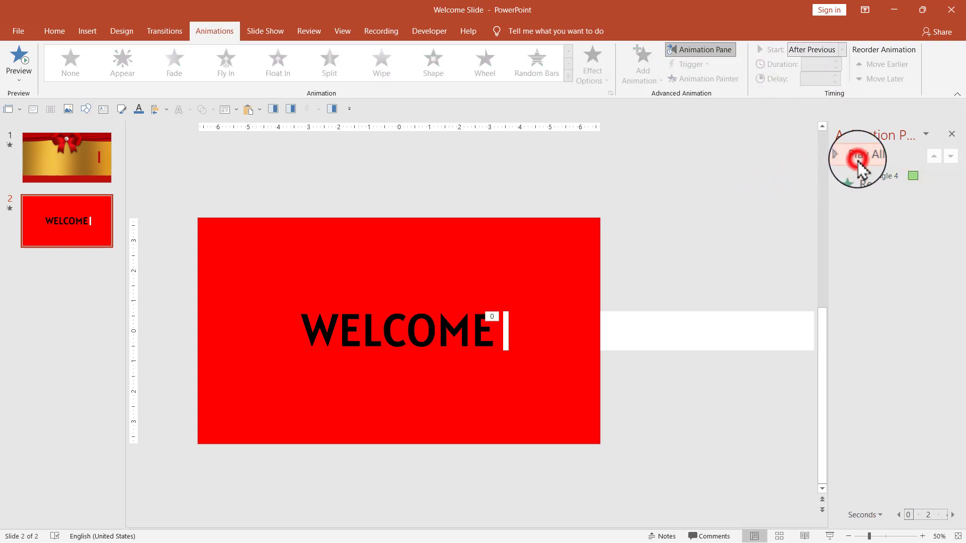
{"action": "left_click", "coordinate": [724, 234]}
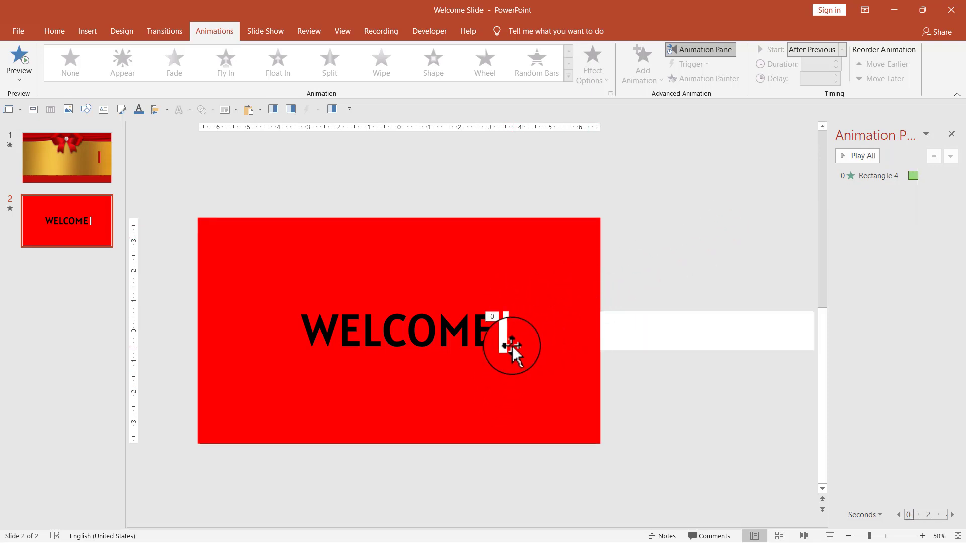
{"action": "mouse_move", "coordinate": [504, 336]}
{"action": "left_mouse_down"}
{"action": "mouse_move", "coordinate": [505, 349]}
{"action": "mouse_move", "coordinate": [514, 308]}
{"action": "mouse_move", "coordinate": [508, 343]}
{"action": "mouse_move", "coordinate": [508, 334]}
{"action": "left_mouse_up"}
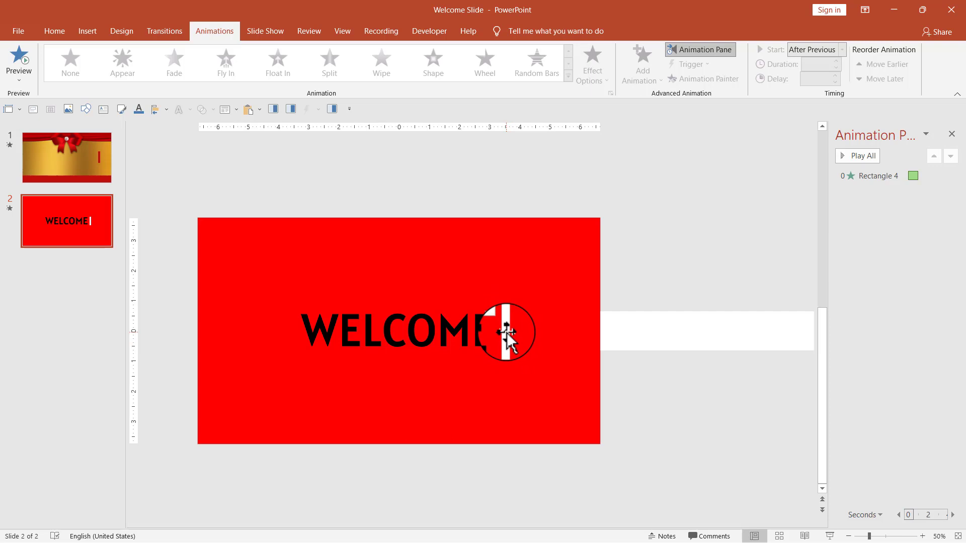
{"action": "left_click_drag", "start_coordinate": [448, 335], "coordinate": [490, 334]}
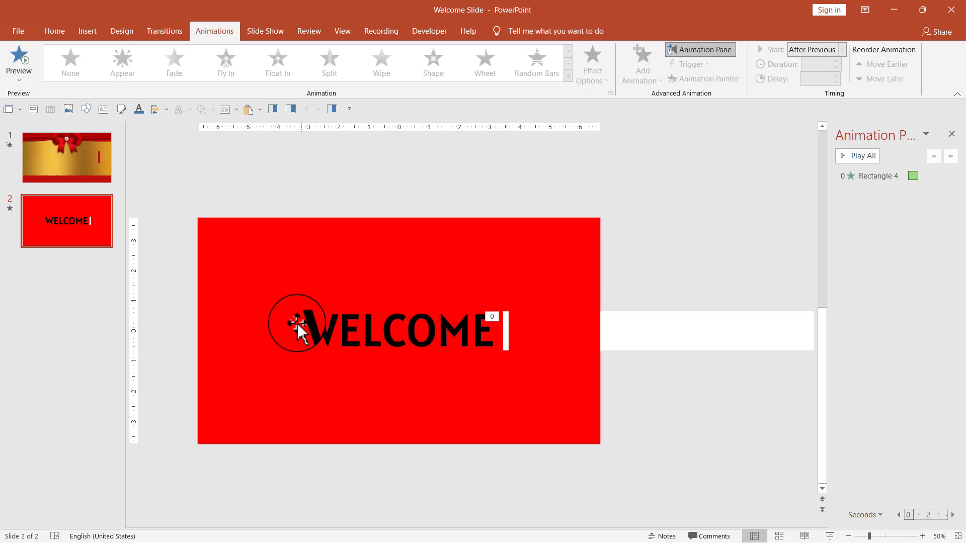
{"action": "left_click_drag", "start_coordinate": [297, 322], "coordinate": [295, 362]}
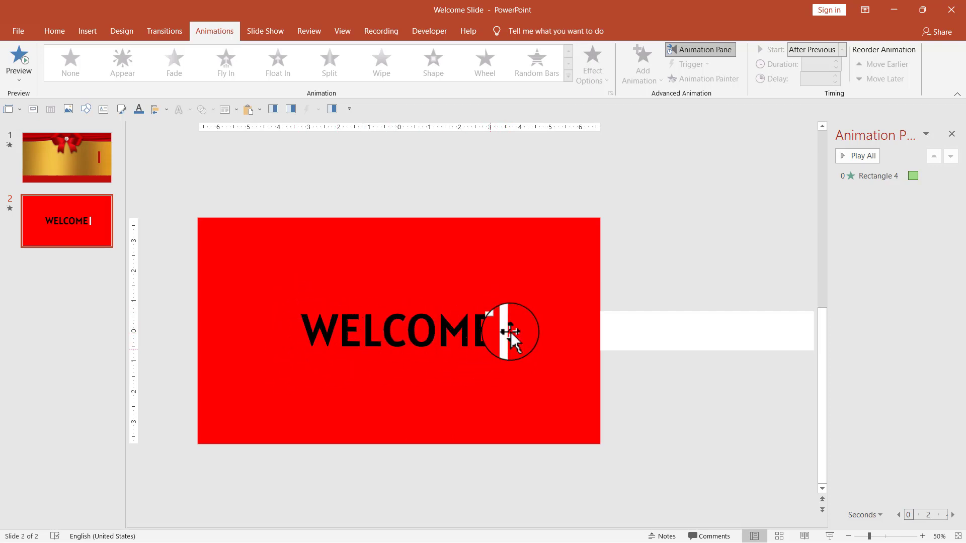
{"action": "mouse_move", "coordinate": [511, 334]}
{"action": "left_mouse_down"}
{"action": "mouse_move", "coordinate": [513, 312]}
{"action": "mouse_move", "coordinate": [503, 324]}
{"action": "mouse_move", "coordinate": [509, 367]}
{"action": "mouse_move", "coordinate": [506, 332]}
{"action": "left_mouse_up"}
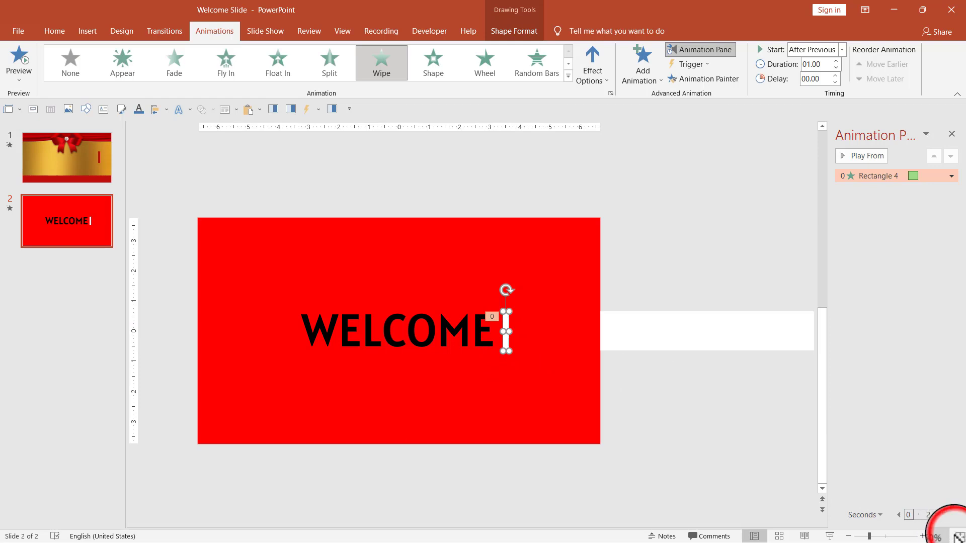
Step: Fit slide 2 to the window and scroll left to centre WELCOME and its cursor bar
{"action": "left_click", "coordinate": [957, 536]}
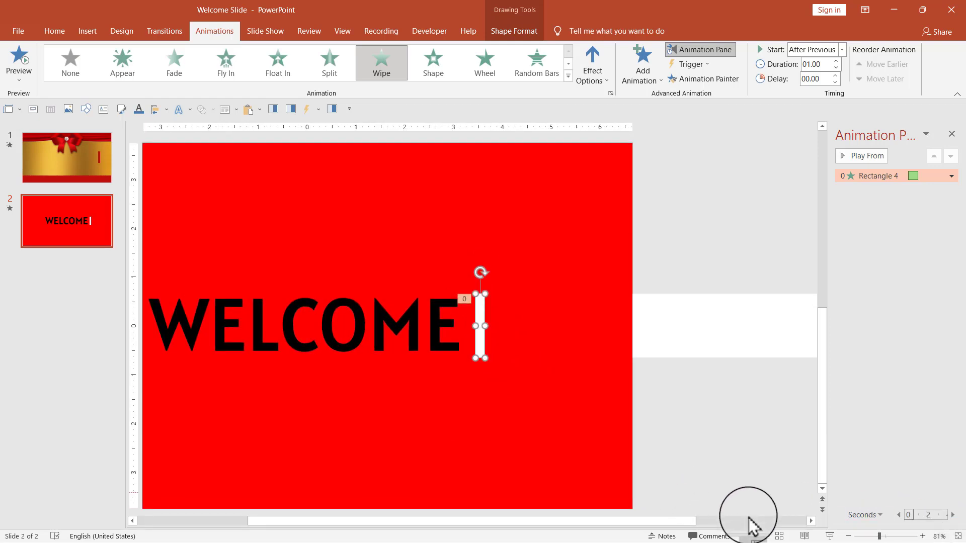
{"action": "left_click", "coordinate": [133, 521]}
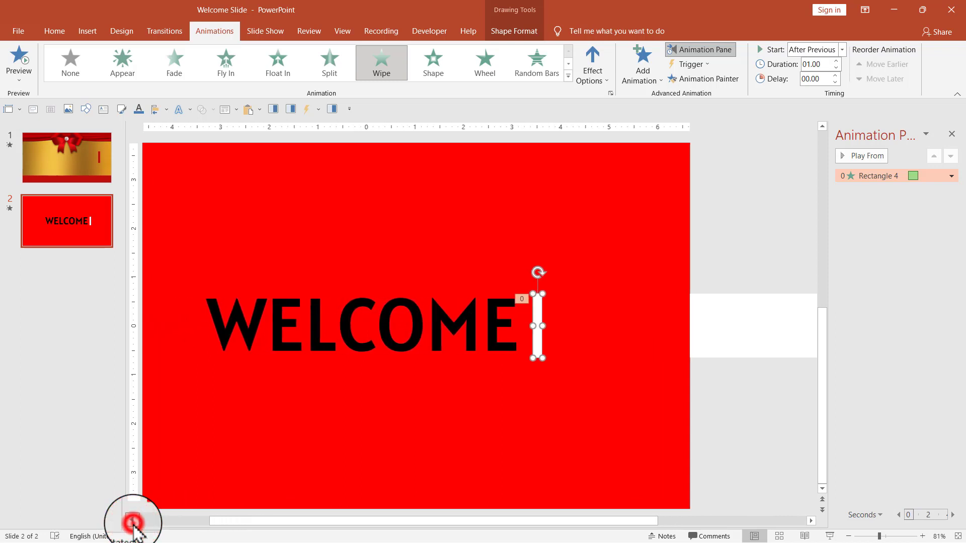
{"action": "left_click", "coordinate": [133, 521]}
{"action": "left_click", "coordinate": [133, 521]}
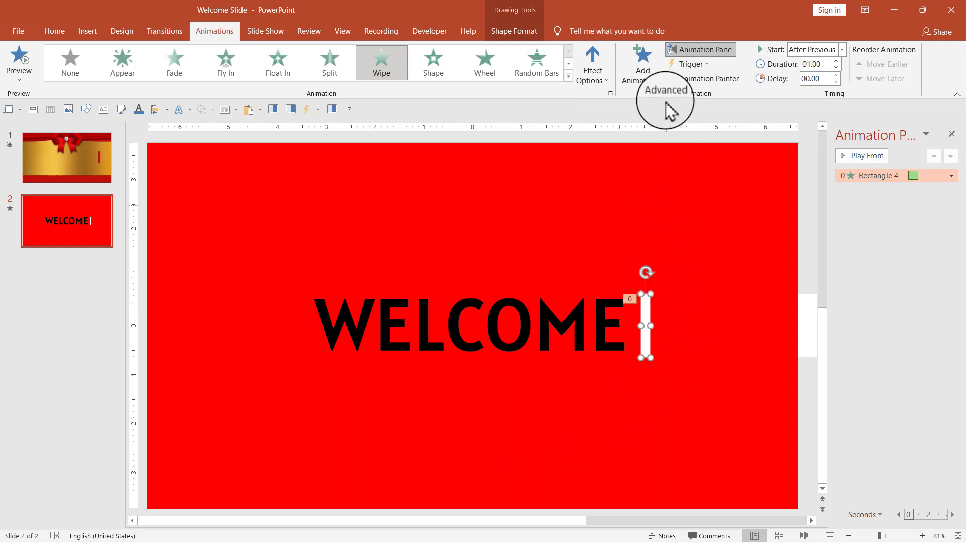
Step: Add a Lines motion path to the cursor bar
{"action": "left_click", "coordinate": [637, 83]}
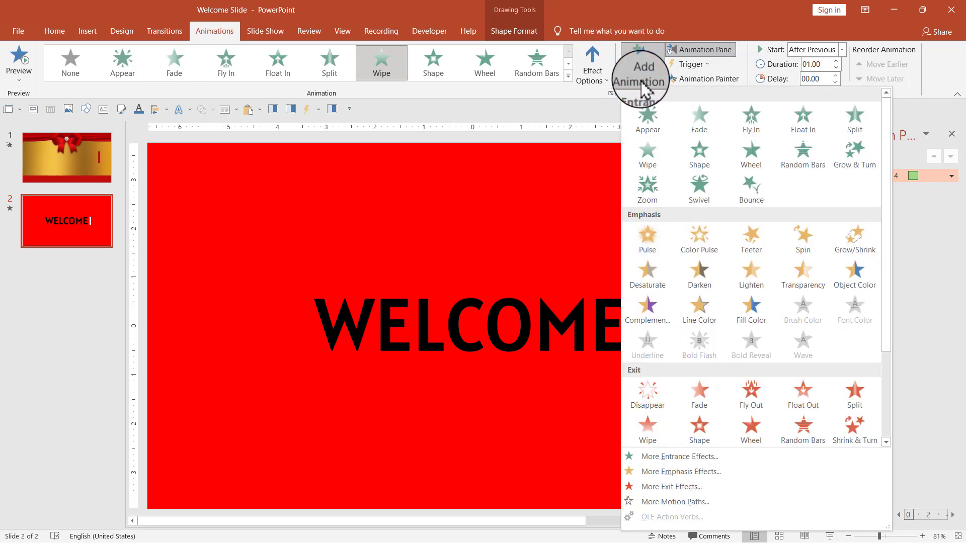
{"action": "scroll", "coordinate": [703, 256], "scroll_direction": "down", "scroll_amount": 3}
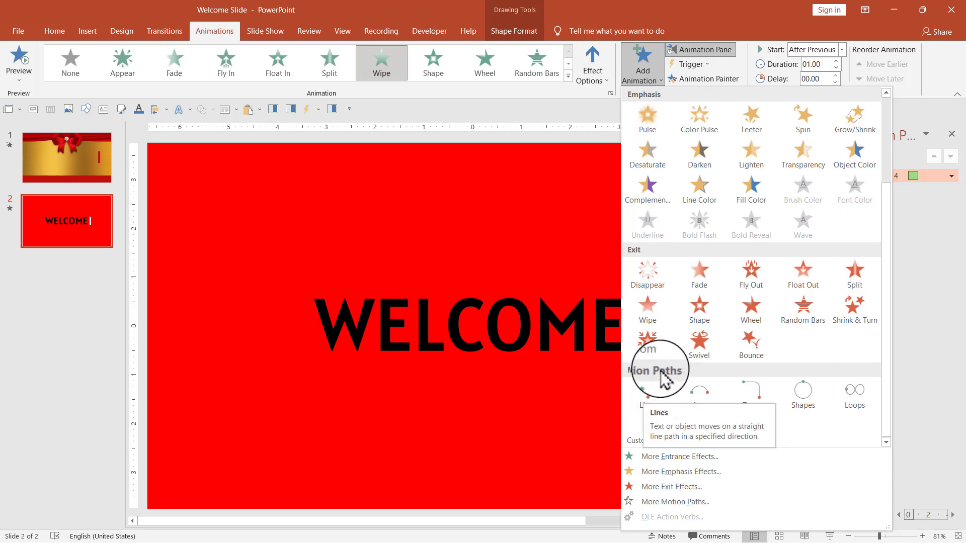
{"action": "left_click", "coordinate": [653, 396]}
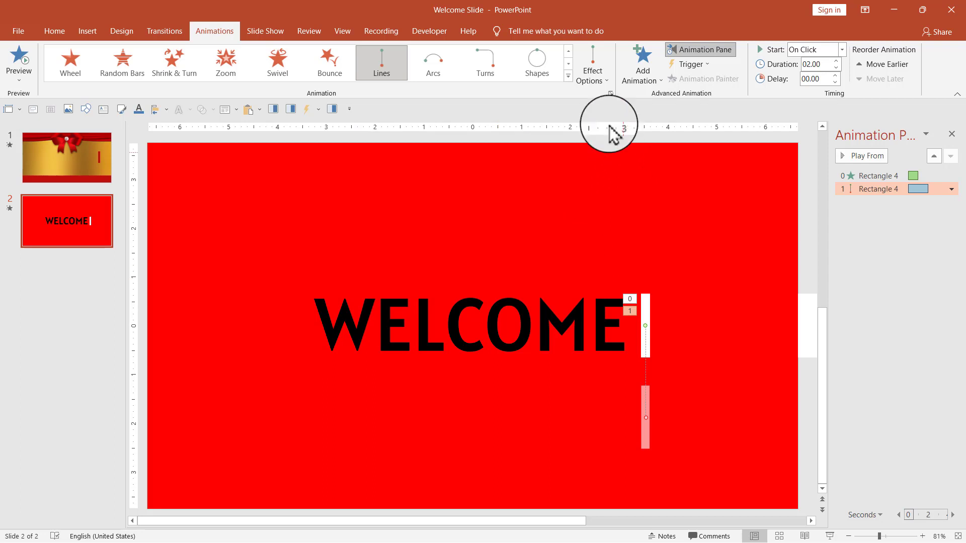
Step: Set the Lines path's direction to Left so it runs back into WELCOME
{"action": "left_click", "coordinate": [601, 85]}
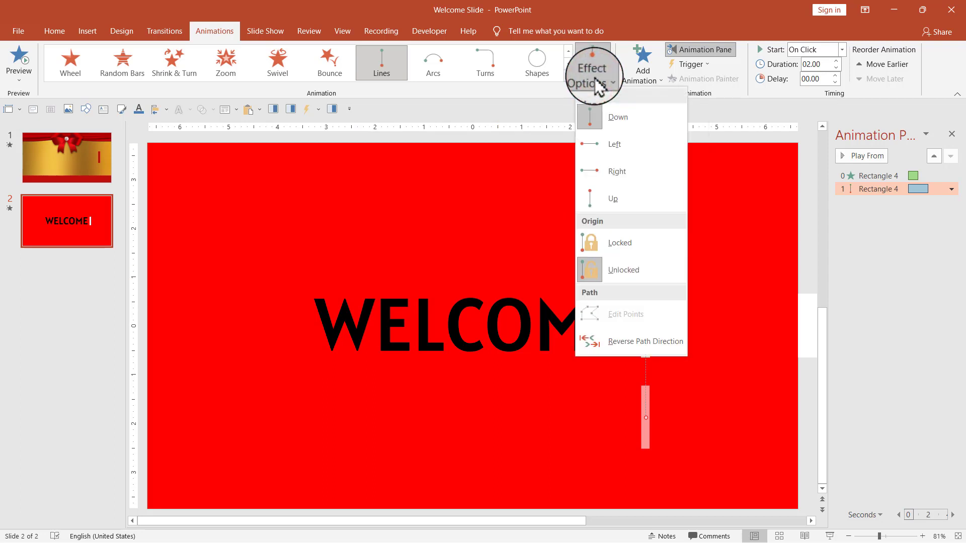
{"action": "left_click", "coordinate": [617, 181]}
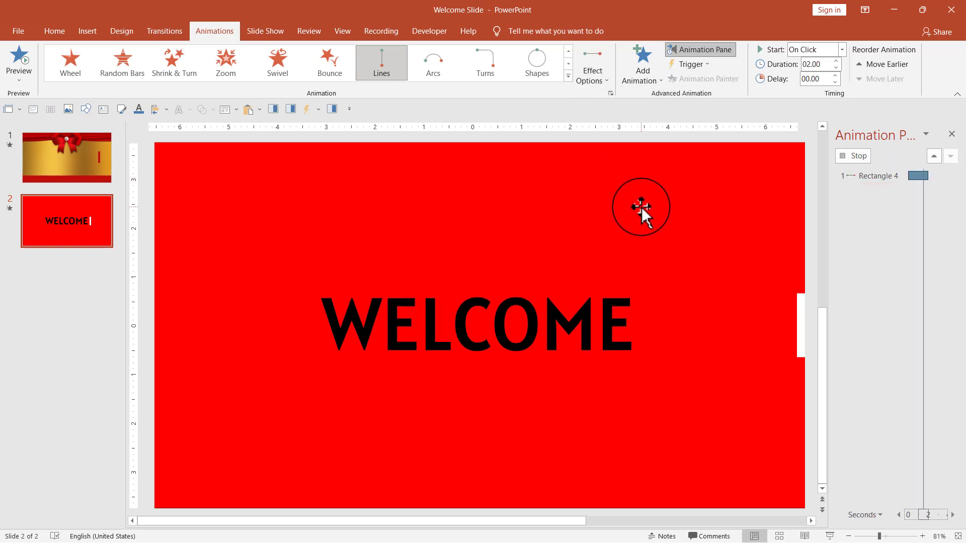
{"action": "left_click", "coordinate": [592, 82]}
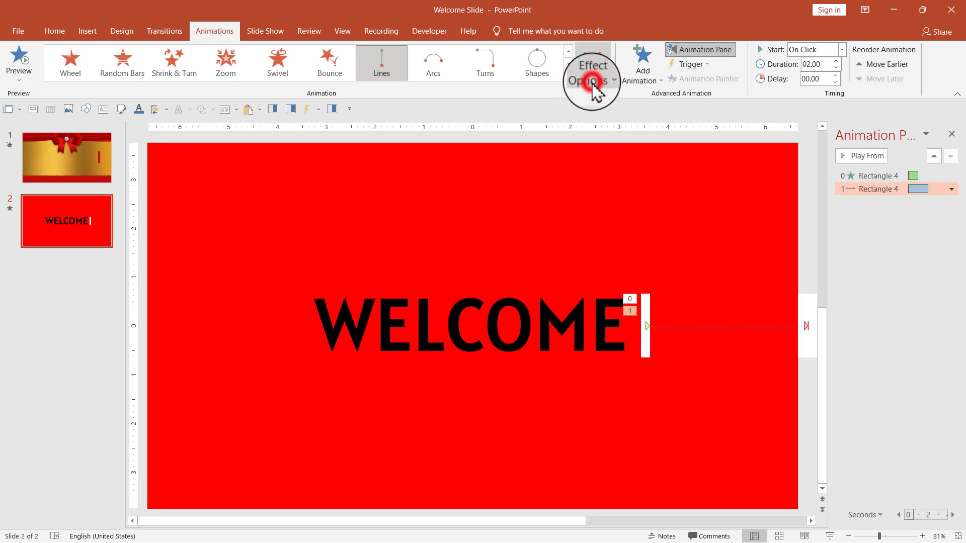
{"action": "left_click", "coordinate": [602, 146]}
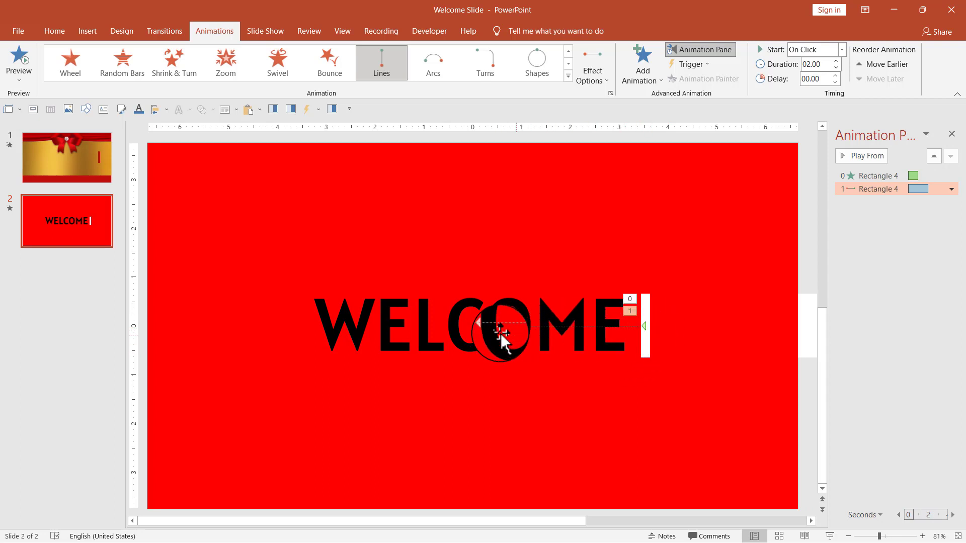
Step: Drag the motion path's end point so it runs from the bar to just left of the W
{"action": "mouse_move", "coordinate": [639, 354]}
{"action": "left_mouse_down"}
{"action": "mouse_move", "coordinate": [489, 337]}
{"action": "mouse_move", "coordinate": [500, 347]}
{"action": "mouse_move", "coordinate": [300, 279]}
{"action": "left_mouse_up"}
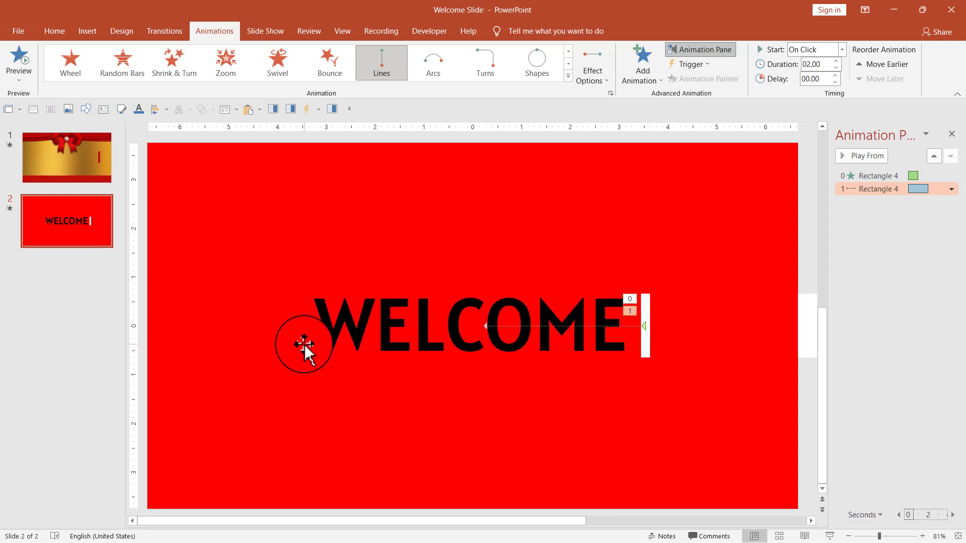
{"action": "mouse_move", "coordinate": [304, 344]}
{"action": "left_mouse_down"}
{"action": "mouse_move", "coordinate": [487, 349]}
{"action": "mouse_move", "coordinate": [495, 344]}
{"action": "mouse_move", "coordinate": [478, 330]}
{"action": "mouse_move", "coordinate": [502, 315]}
{"action": "mouse_move", "coordinate": [506, 328]}
{"action": "left_mouse_up"}
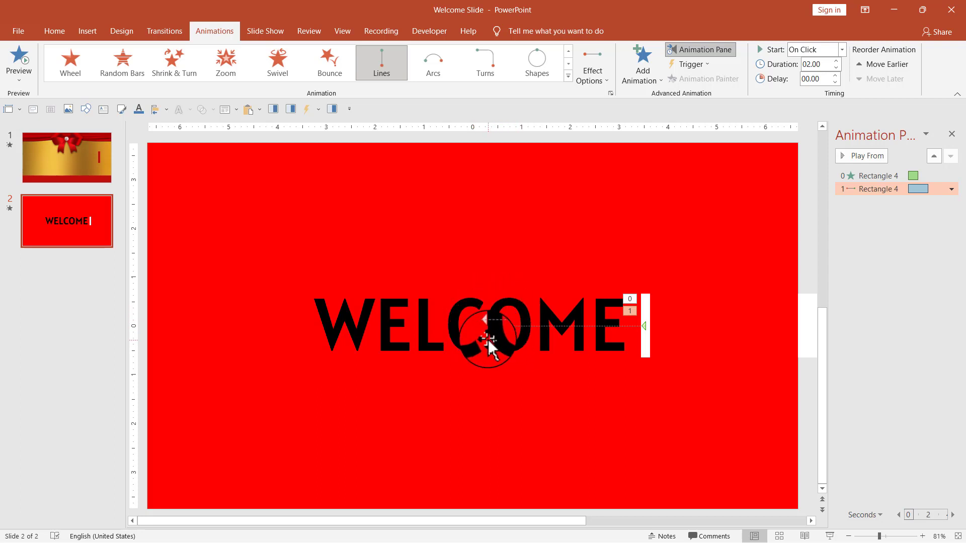
{"action": "left_click_drag", "start_coordinate": [488, 331], "coordinate": [486, 327]}
{"action": "left_click", "coordinate": [645, 332]}
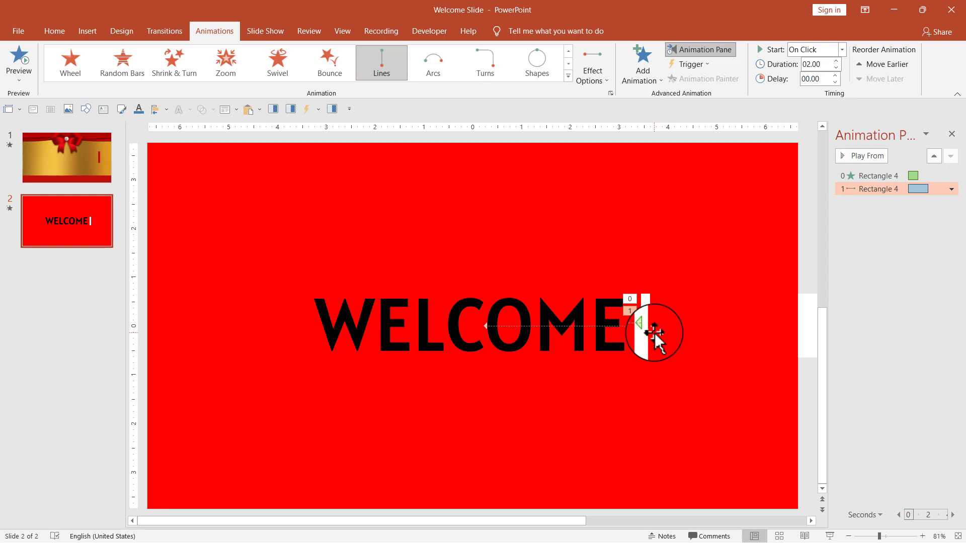
{"action": "mouse_move", "coordinate": [653, 333]}
{"action": "left_mouse_down"}
{"action": "mouse_move", "coordinate": [611, 344]}
{"action": "mouse_move", "coordinate": [508, 342]}
{"action": "mouse_move", "coordinate": [483, 326]}
{"action": "left_mouse_up"}
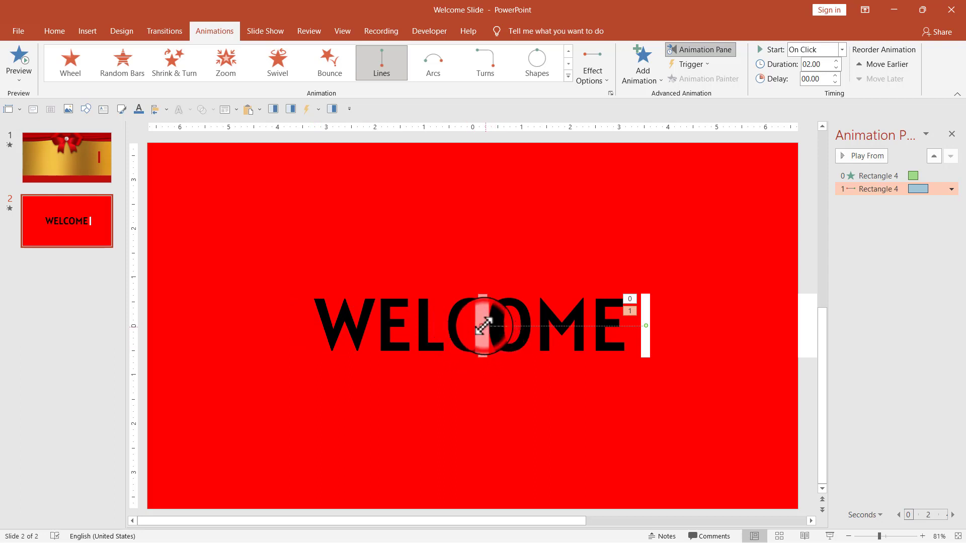
{"action": "left_click_drag", "start_coordinate": [483, 326], "coordinate": [300, 326]}
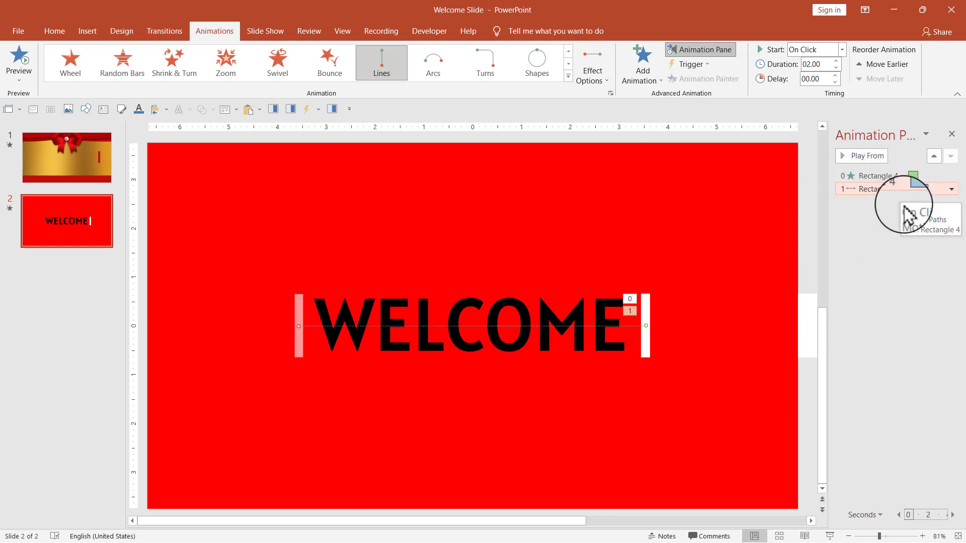
Step: Set the bar's Lines motion path to start After Previous
{"action": "left_click", "coordinate": [841, 50]}
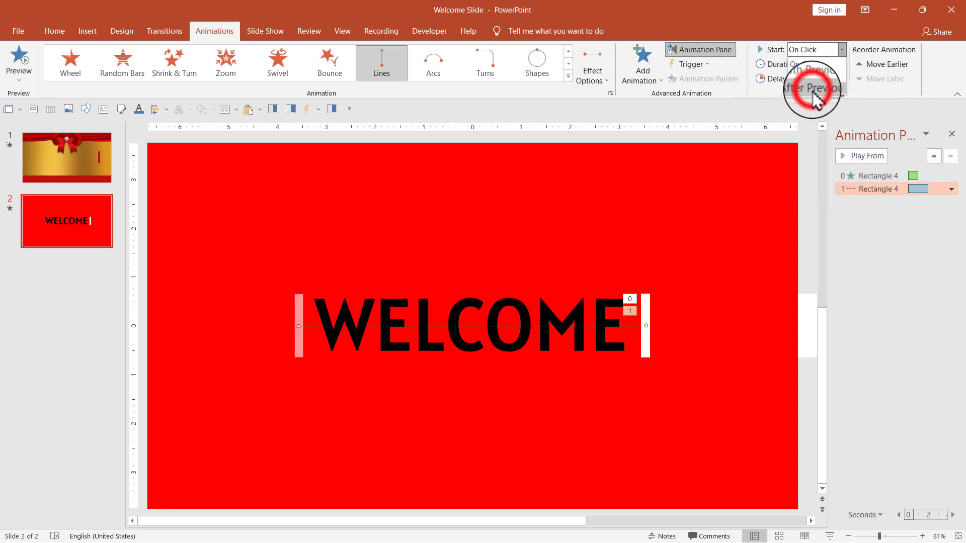
{"action": "left_click", "coordinate": [813, 89]}
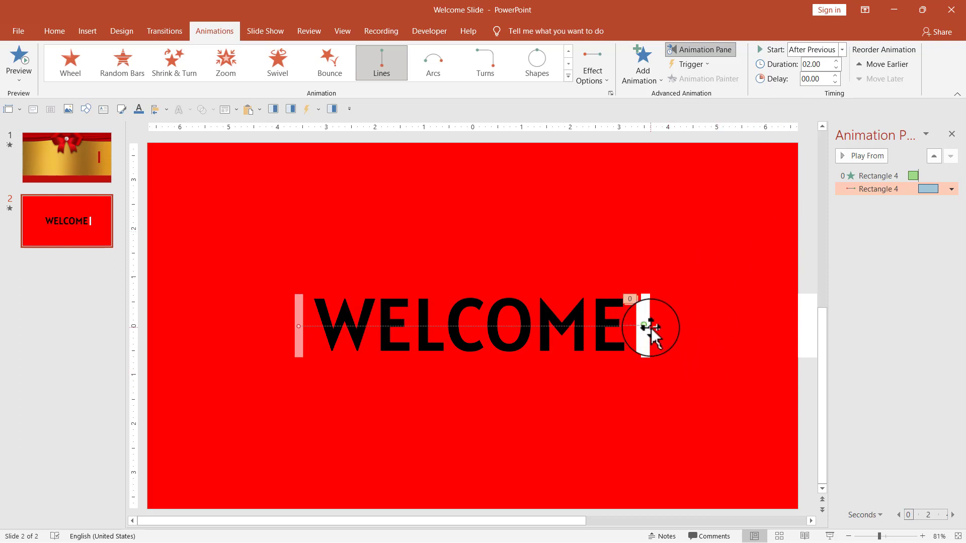
{"action": "left_click", "coordinate": [306, 329]}
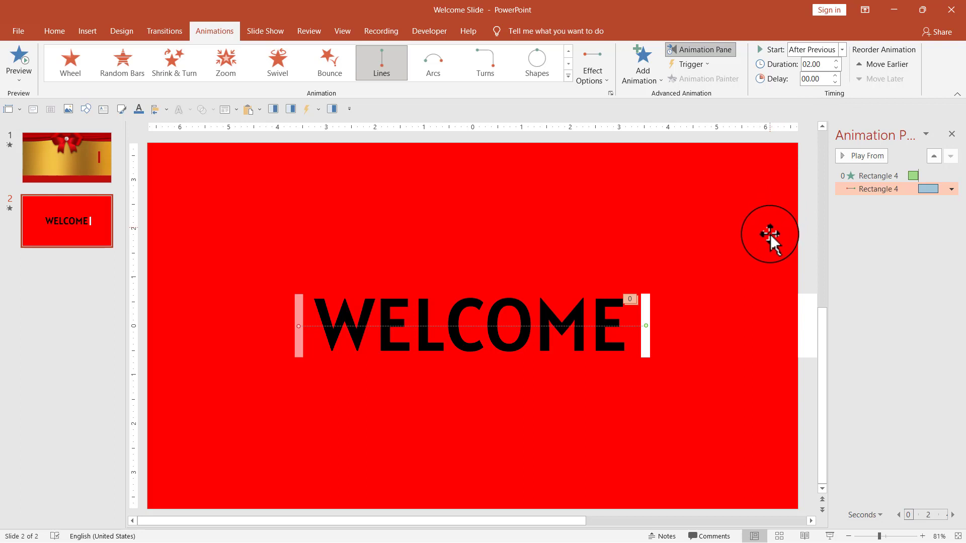
Step: Preview all the slide's animations with Play All
{"action": "left_click", "coordinate": [866, 277]}
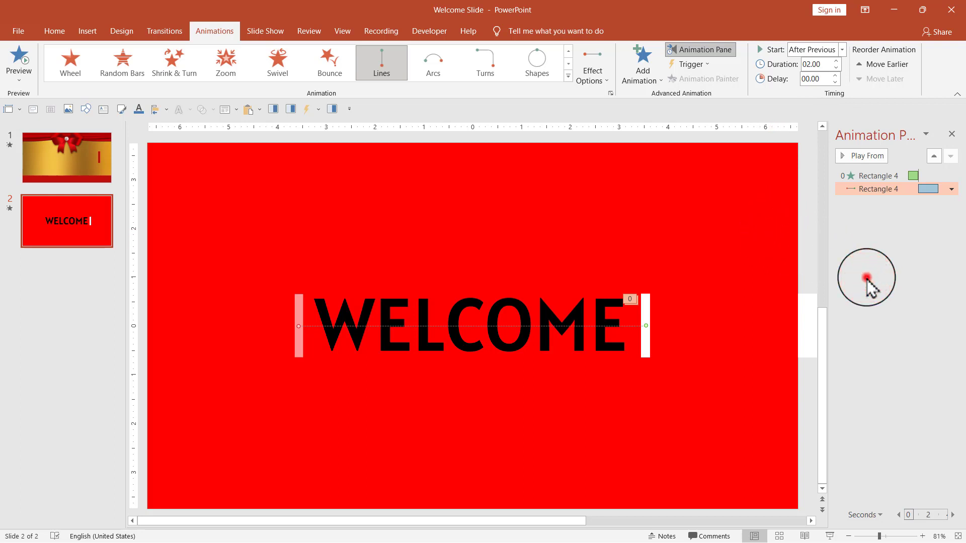
{"action": "left_click", "coordinate": [851, 156]}
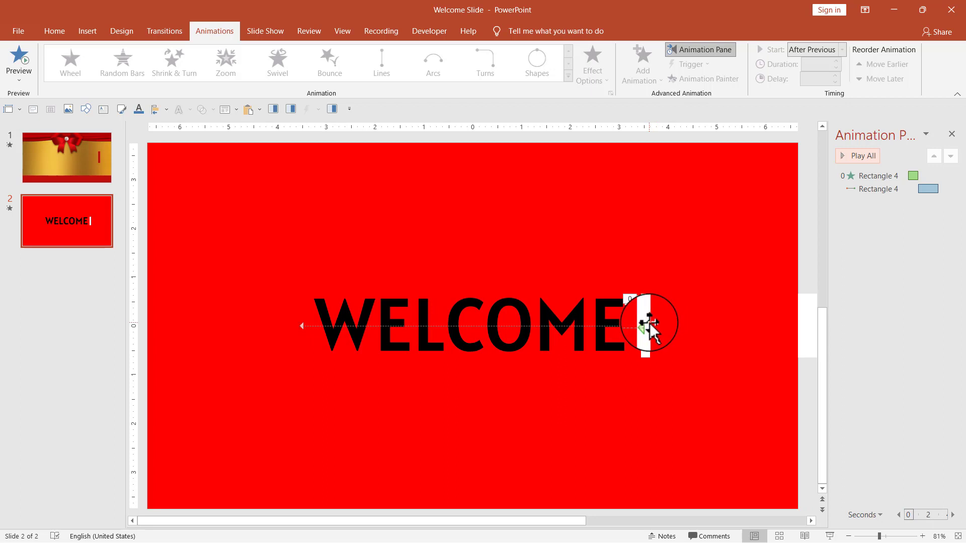
{"action": "left_click_drag", "start_coordinate": [650, 328], "coordinate": [647, 326]}
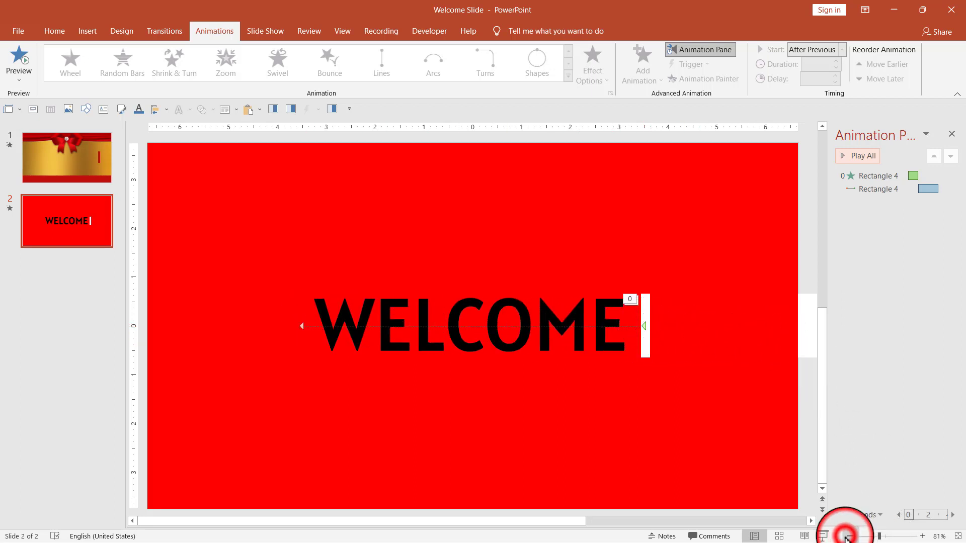
Step: Copy the cursor bar's Wipe and Lines animations onto the white rectangle with Animation Painter
{"action": "left_click", "coordinate": [848, 536]}
{"action": "left_click", "coordinate": [848, 537]}
{"action": "left_click", "coordinate": [848, 536]}
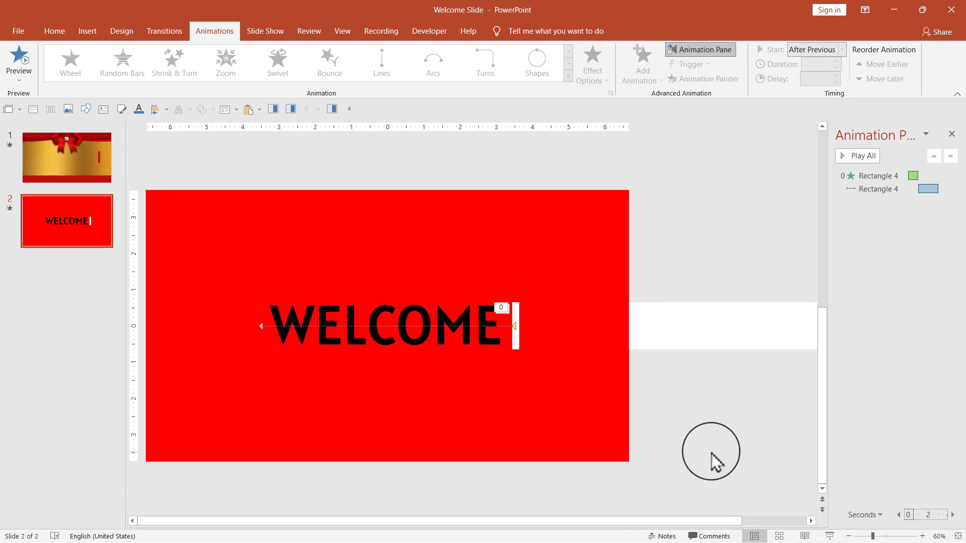
{"action": "left_click", "coordinate": [695, 316]}
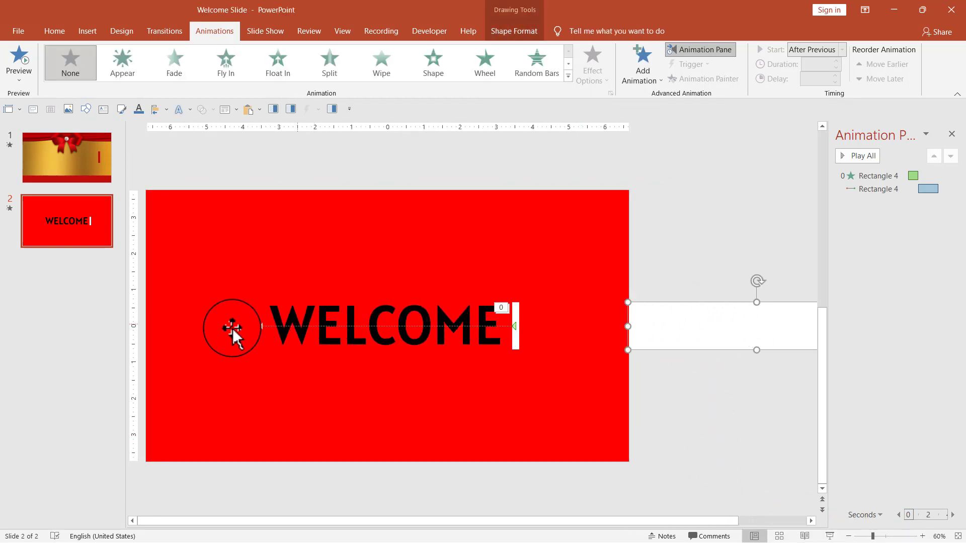
{"action": "left_click", "coordinate": [799, 416]}
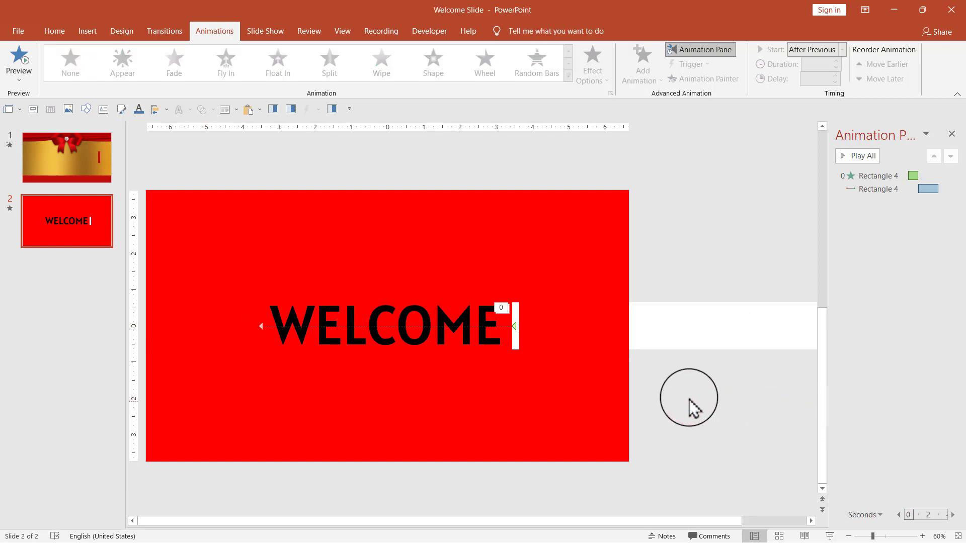
{"action": "left_click_drag", "start_coordinate": [508, 311], "coordinate": [512, 317]}
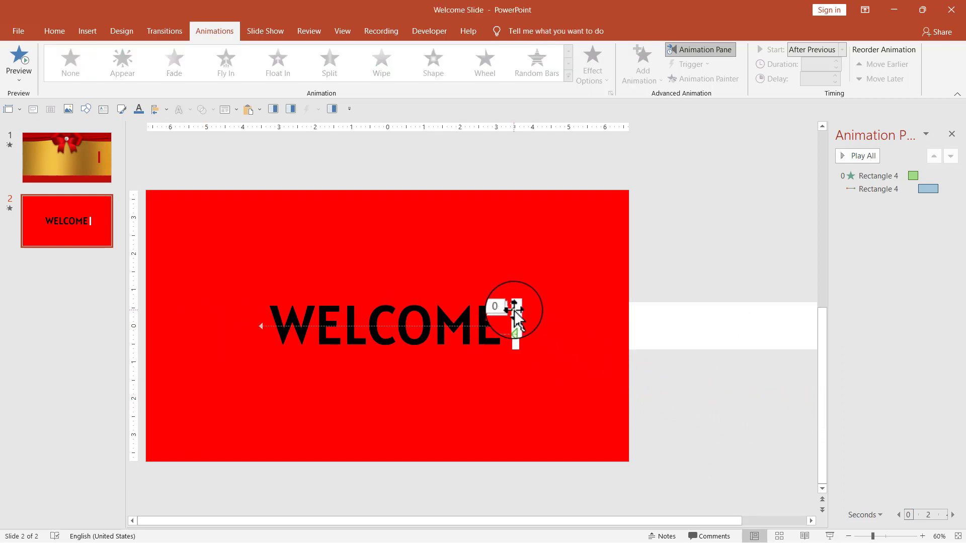
{"action": "left_click", "coordinate": [514, 312]}
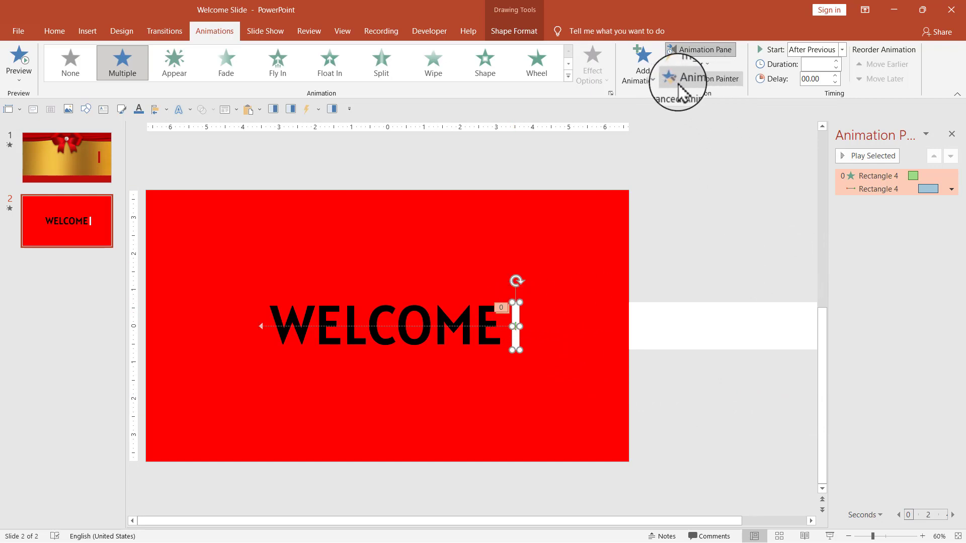
{"action": "left_click", "coordinate": [702, 79]}
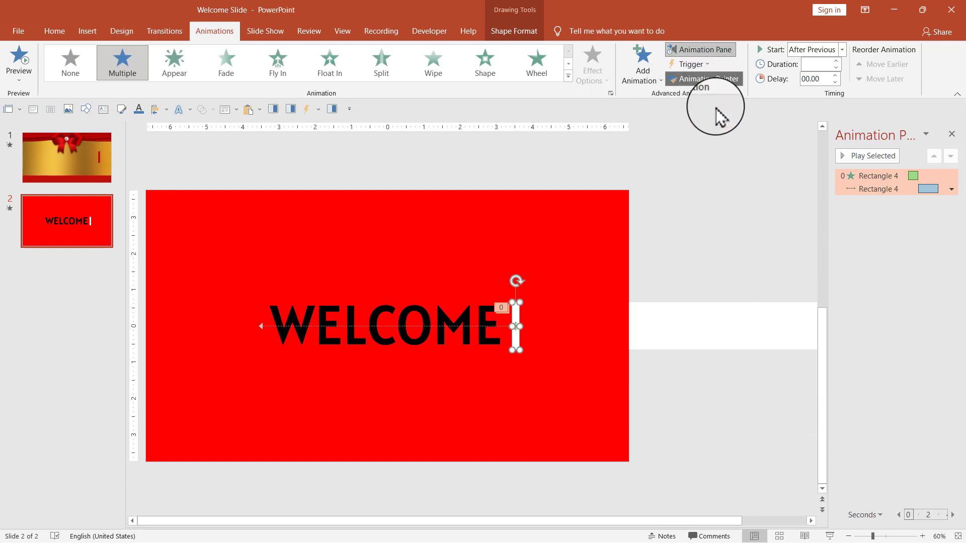
{"action": "left_click", "coordinate": [716, 321]}
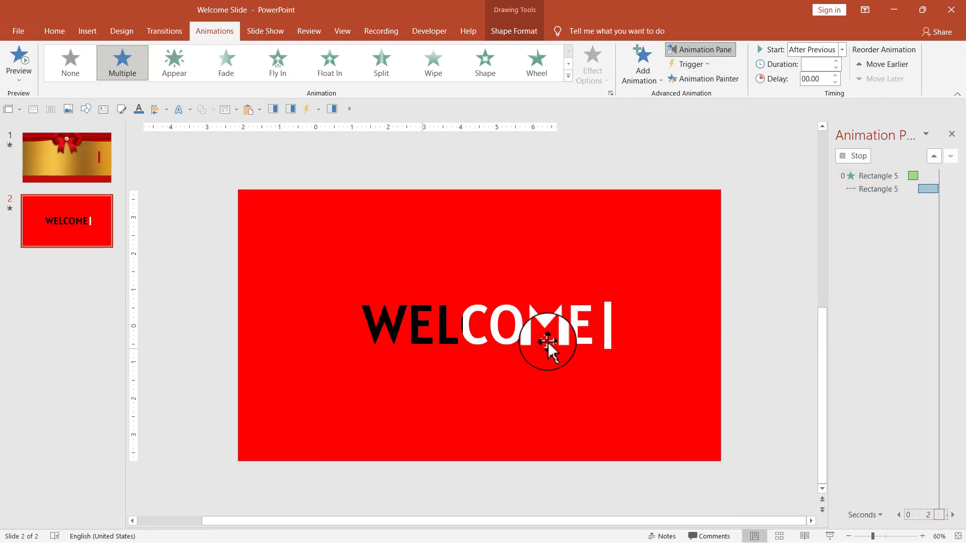
{"action": "left_click", "coordinate": [742, 245]}
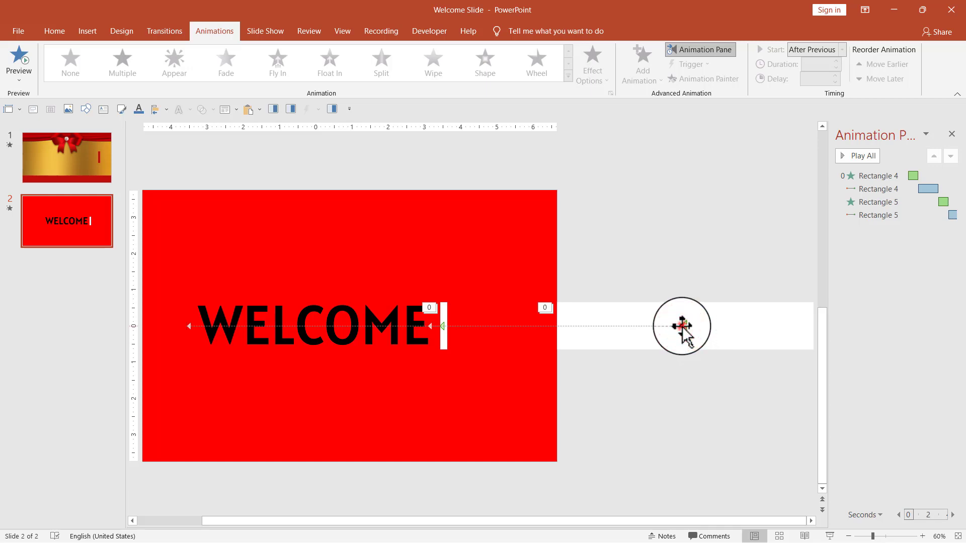
Step: Drag the white rectangle's path end left so the rectangle covers WELCOME
{"action": "mouse_move", "coordinate": [684, 328]}
{"action": "left_mouse_down"}
{"action": "mouse_move", "coordinate": [467, 338]}
{"action": "mouse_move", "coordinate": [572, 347]}
{"action": "left_mouse_up"}
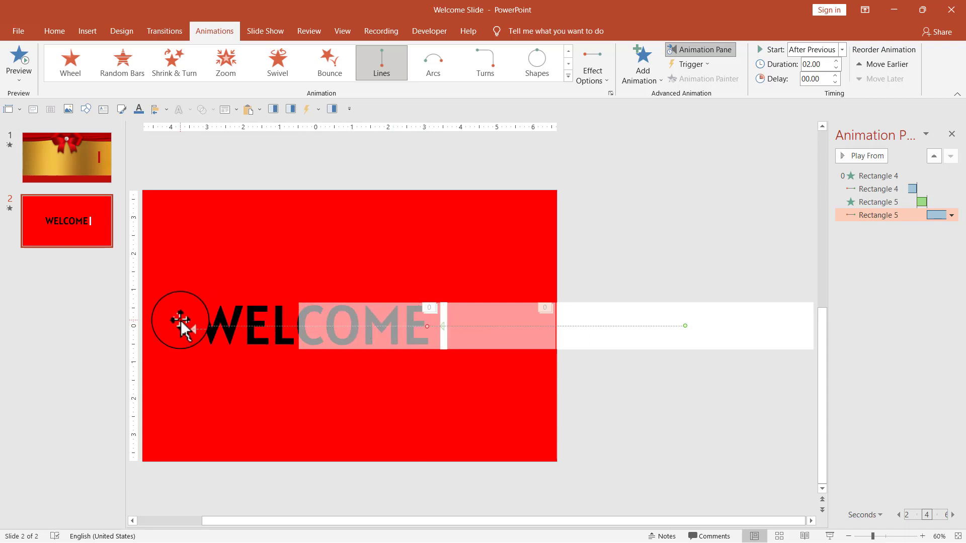
{"action": "left_click_drag", "start_coordinate": [180, 320], "coordinate": [182, 320]}
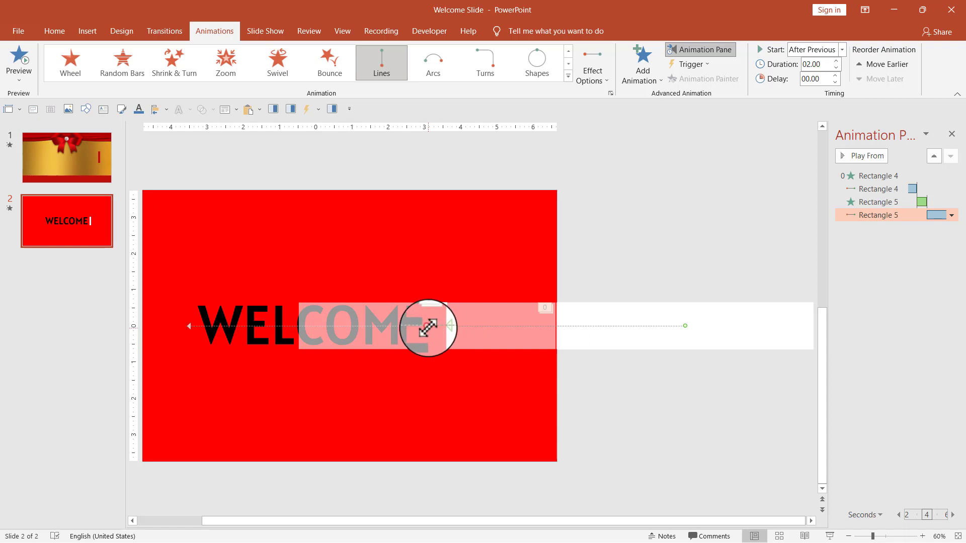
{"action": "left_click", "coordinate": [427, 328]}
{"action": "left_click_drag", "start_coordinate": [428, 328], "coordinate": [328, 334]}
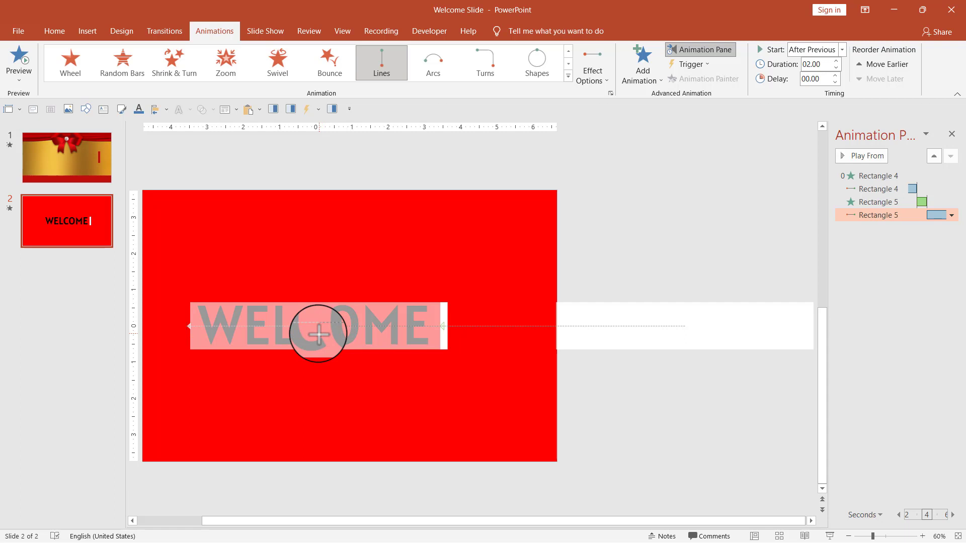
{"action": "left_click", "coordinate": [318, 334]}
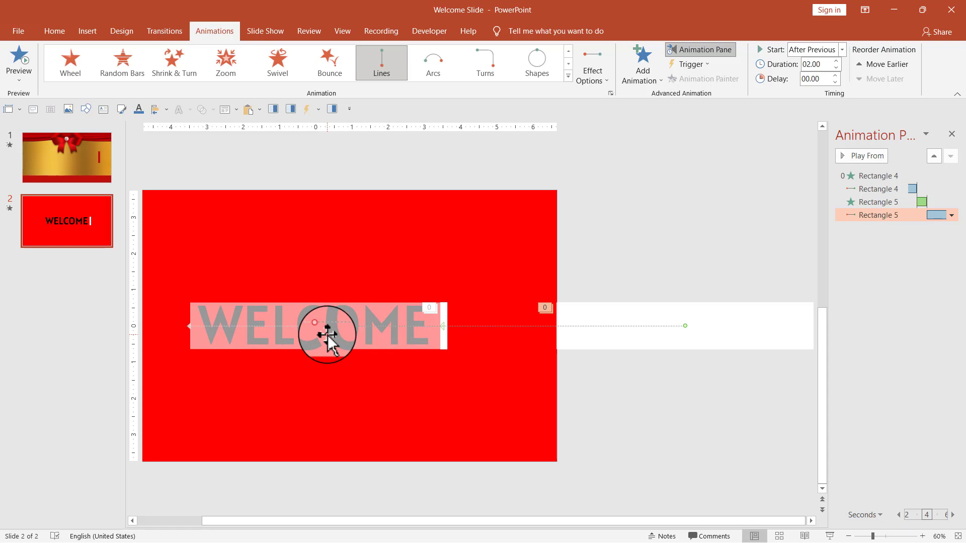
Step: Deselect the path and preview all the slide's animations
{"action": "left_click", "coordinate": [637, 409]}
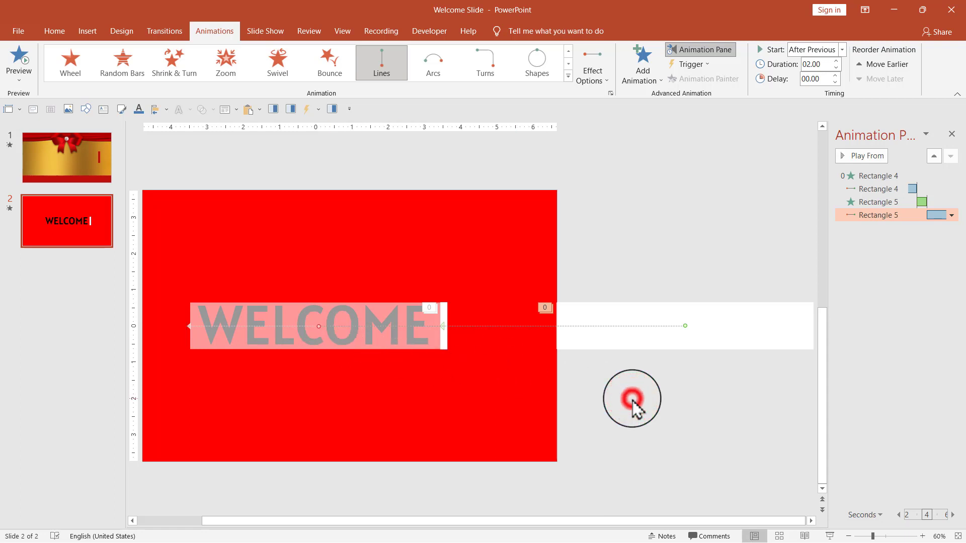
{"action": "left_click", "coordinate": [632, 400]}
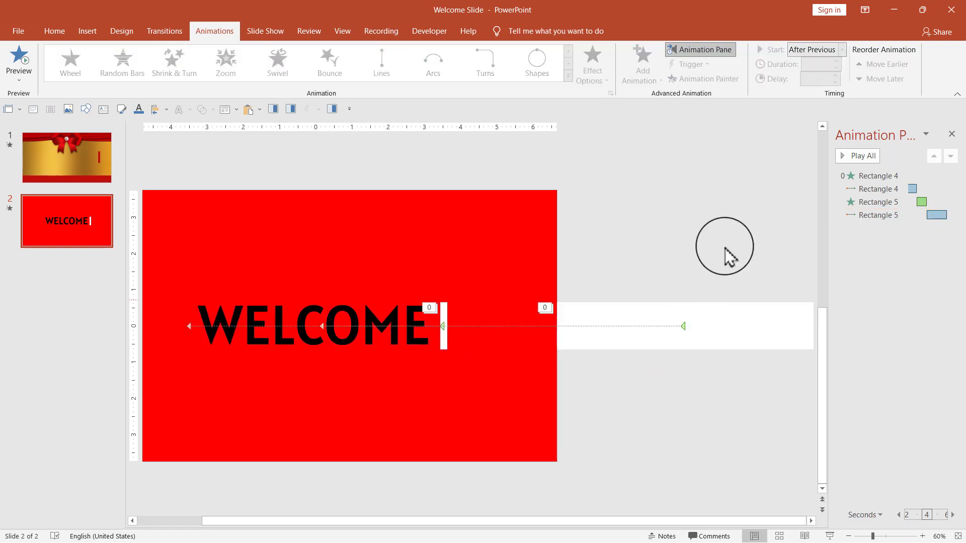
{"action": "left_click", "coordinate": [850, 163]}
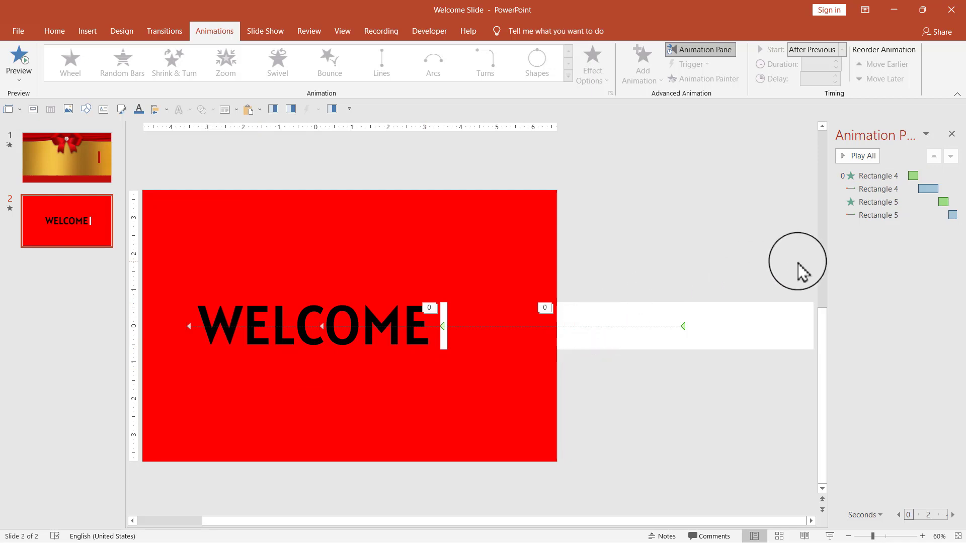
Step: Delete Rectangle 5's Wipe entrance, leaving only its Lines motion path
{"action": "left_click", "coordinate": [878, 201]}
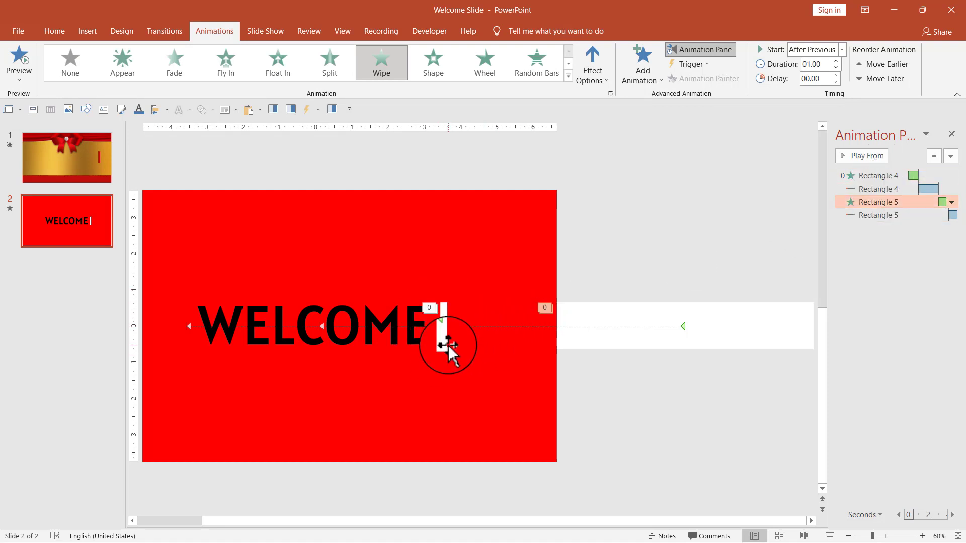
{"action": "left_click", "coordinate": [733, 324]}
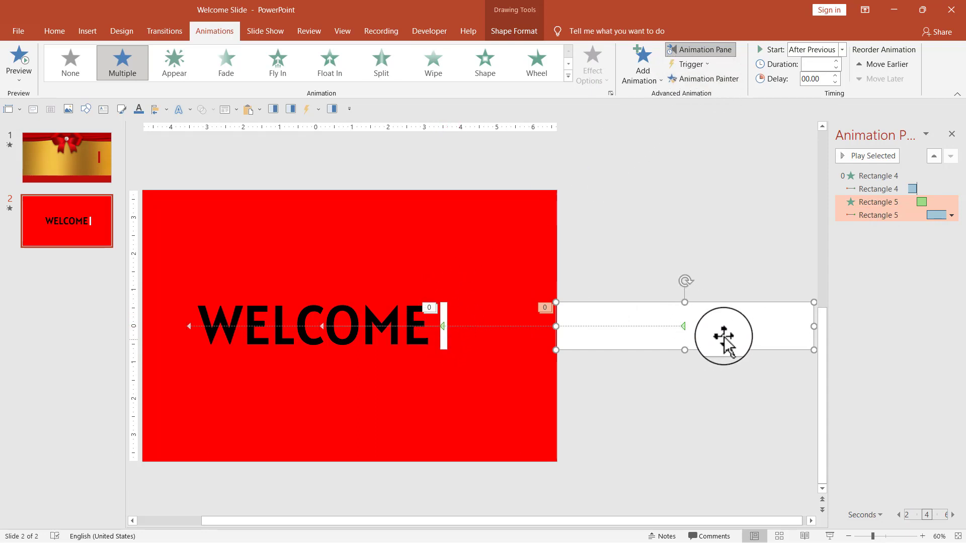
{"action": "left_click_drag", "start_coordinate": [879, 202], "coordinate": [887, 242]}
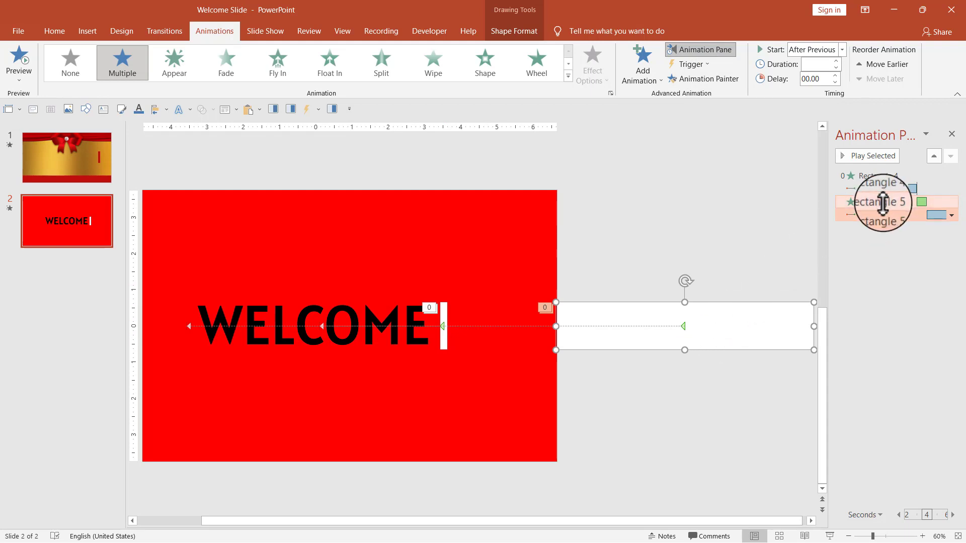
{"action": "left_click", "coordinate": [761, 271]}
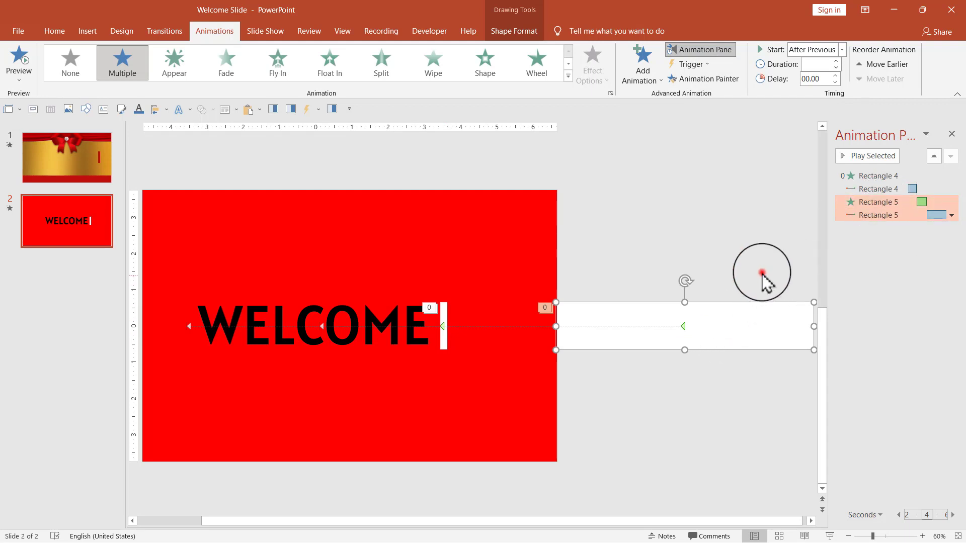
{"action": "left_click", "coordinate": [862, 203]}
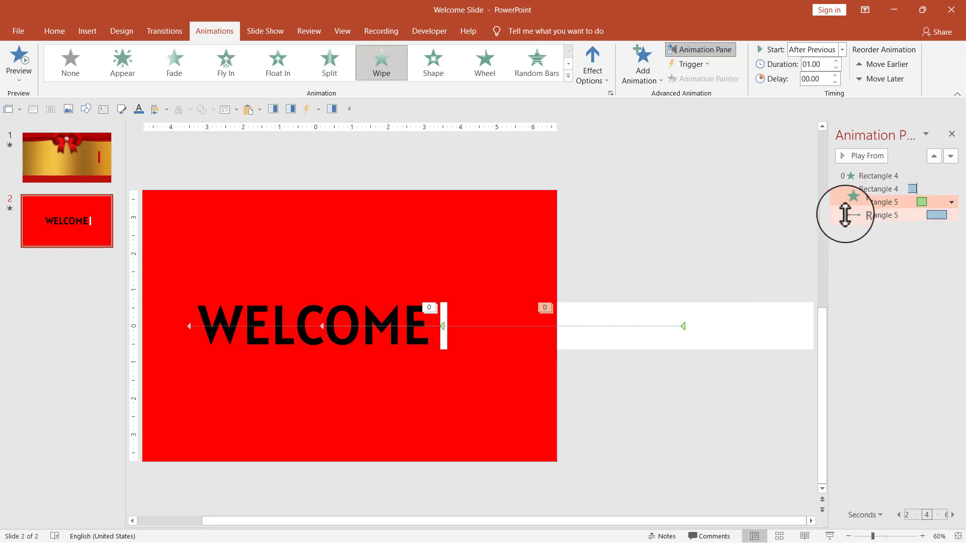
{"action": "key", "text": "Delete"}
{"action": "left_click", "coordinate": [759, 238]}
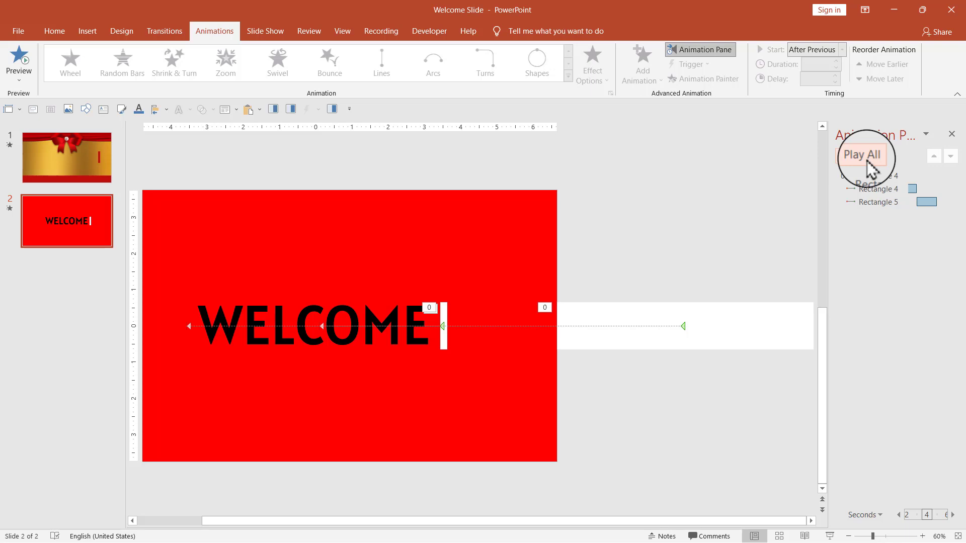
Step: Set Rectangle 5's Lines motion path to start With Previous
{"action": "left_click", "coordinate": [888, 201]}
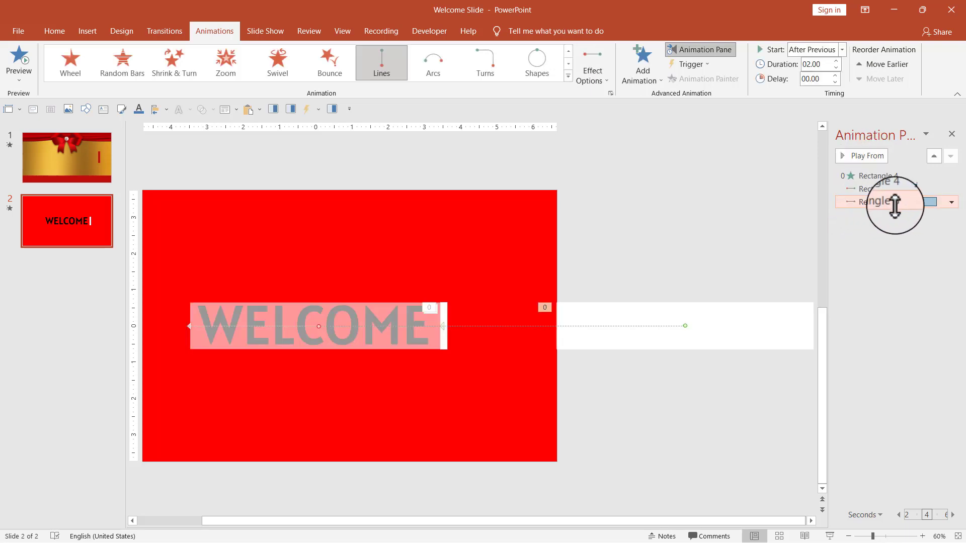
{"action": "left_click", "coordinate": [841, 47]}
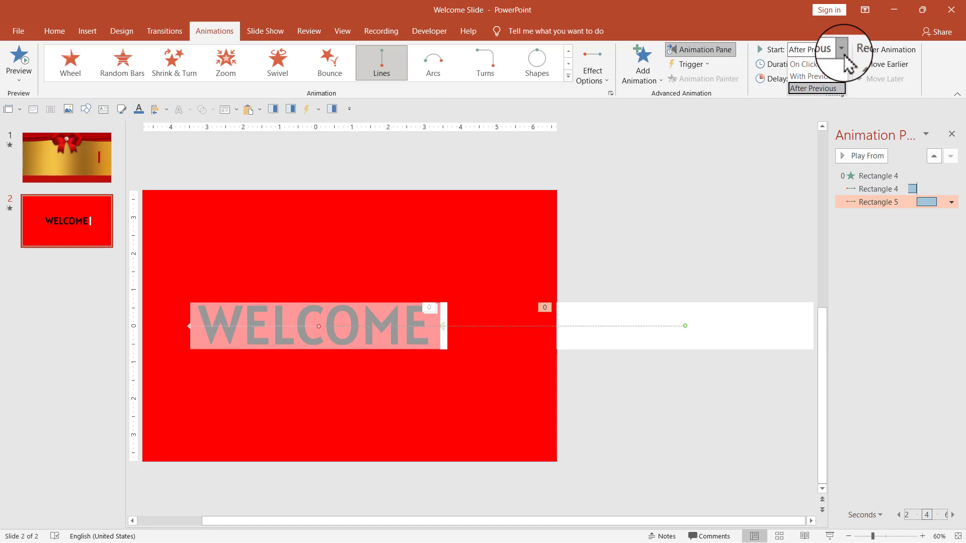
{"action": "left_click", "coordinate": [821, 80]}
{"action": "left_click", "coordinate": [769, 162]}
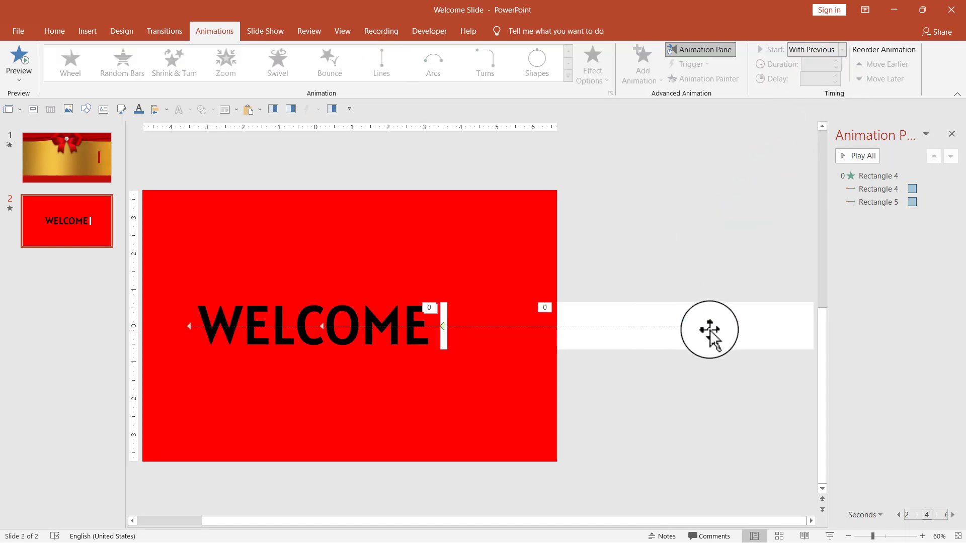
Step: Adjust the path endpoints so the start sits at WELCOME's left end
{"action": "mouse_move", "coordinate": [709, 330]}
{"action": "left_mouse_down"}
{"action": "mouse_move", "coordinate": [472, 331]}
{"action": "mouse_move", "coordinate": [445, 321]}
{"action": "left_mouse_up"}
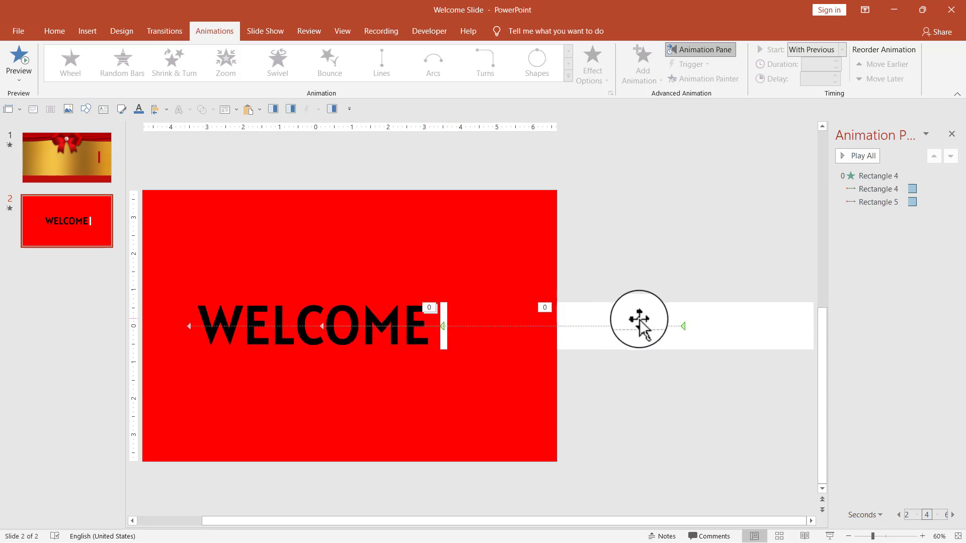
{"action": "left_click_drag", "start_coordinate": [199, 342], "coordinate": [196, 336]}
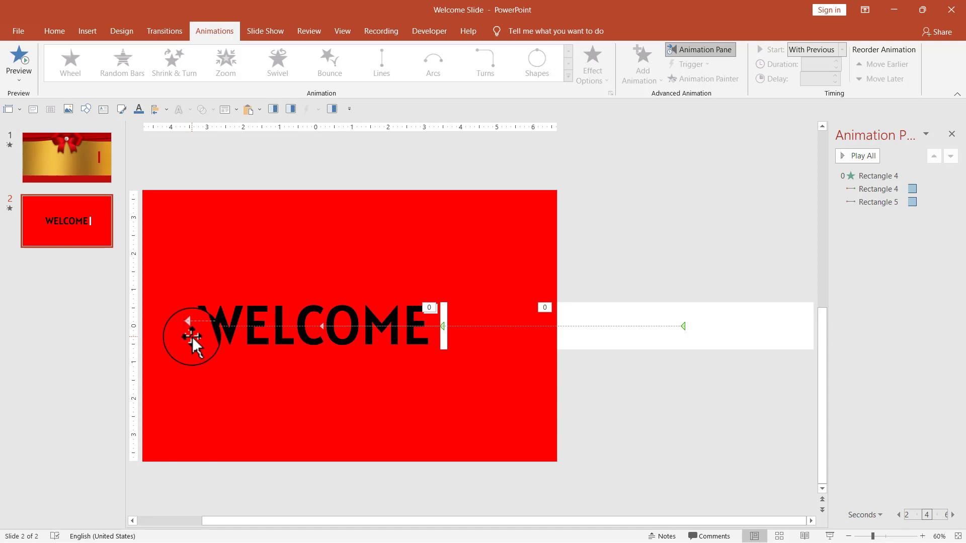
{"action": "left_click_drag", "start_coordinate": [454, 346], "coordinate": [444, 322]}
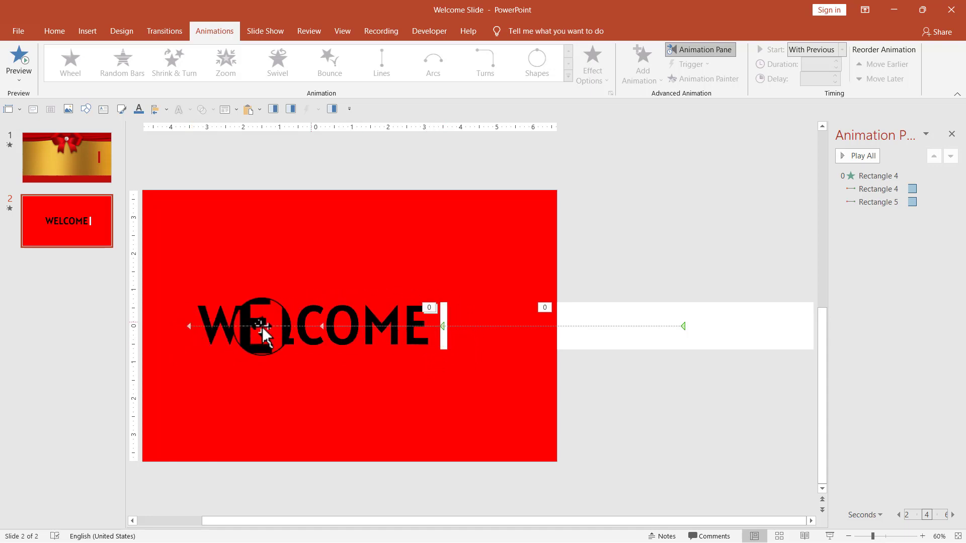
{"action": "left_click", "coordinate": [880, 203]}
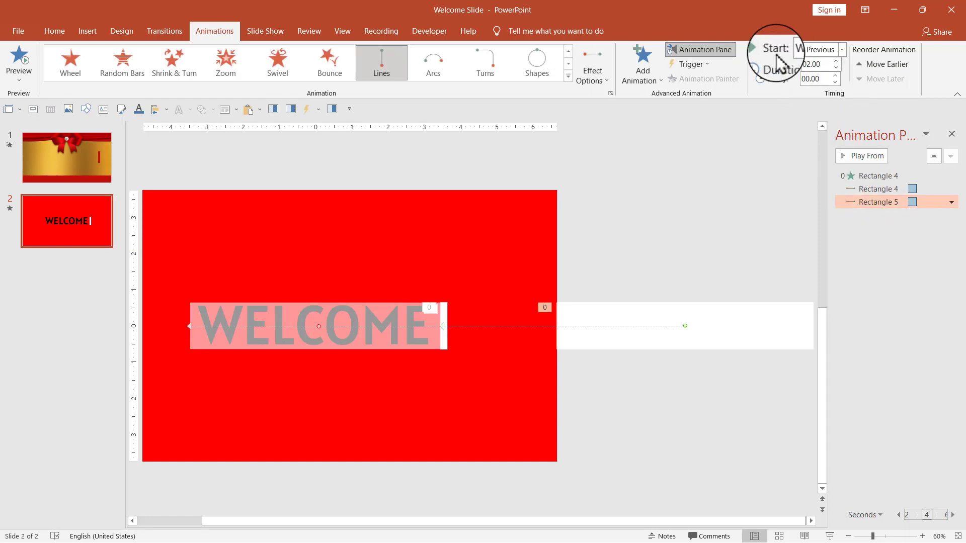
{"action": "left_click", "coordinate": [744, 194]}
{"action": "left_click", "coordinate": [862, 158]}
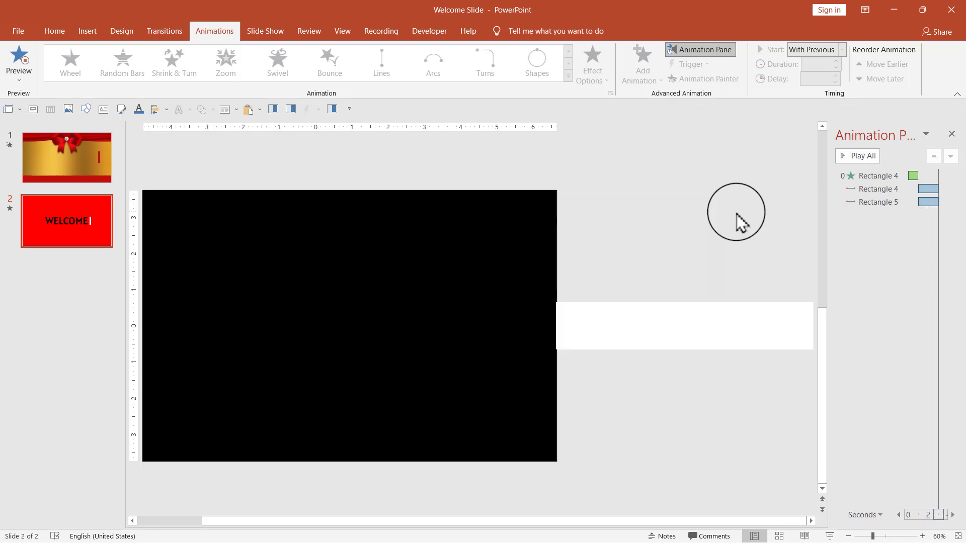
{"action": "left_click", "coordinate": [862, 157]}
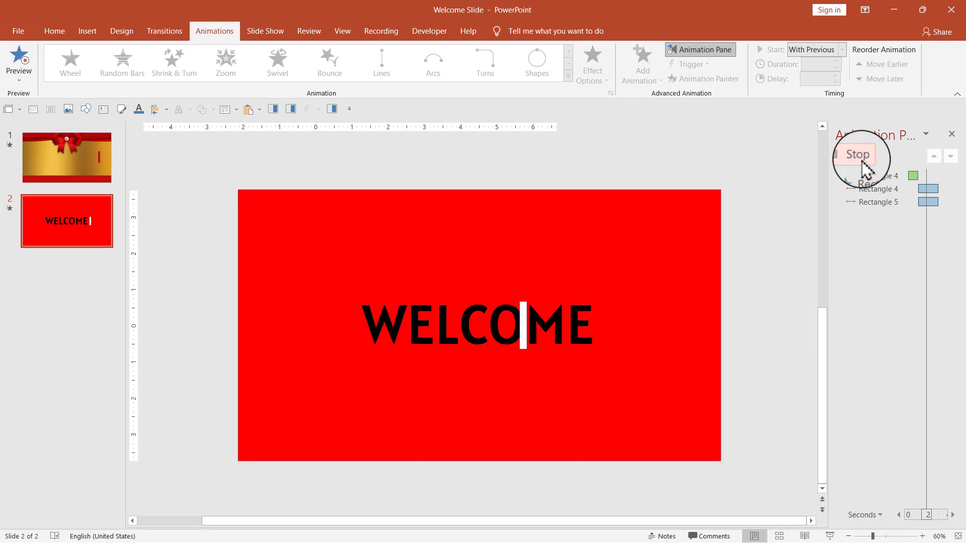
{"action": "left_click", "coordinate": [777, 224]}
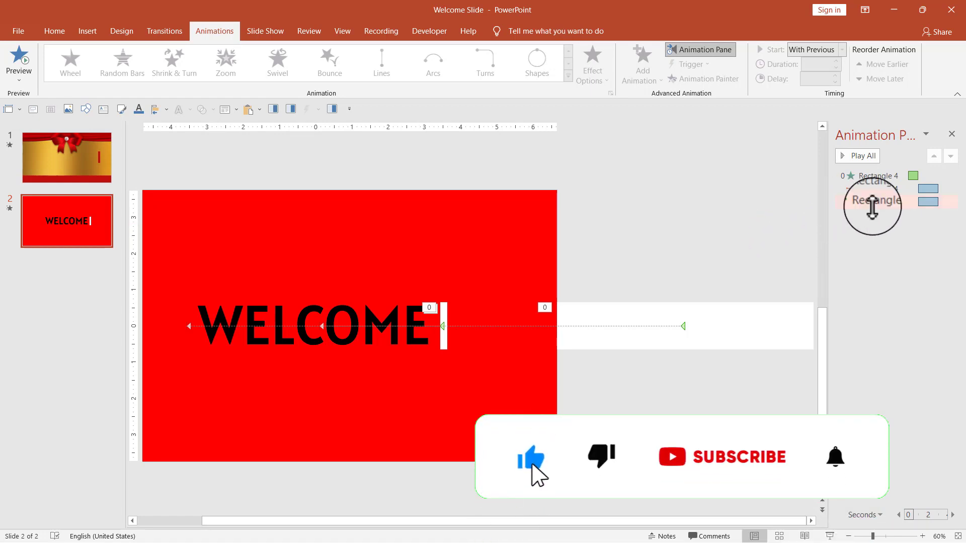
{"action": "left_click", "coordinate": [873, 190]}
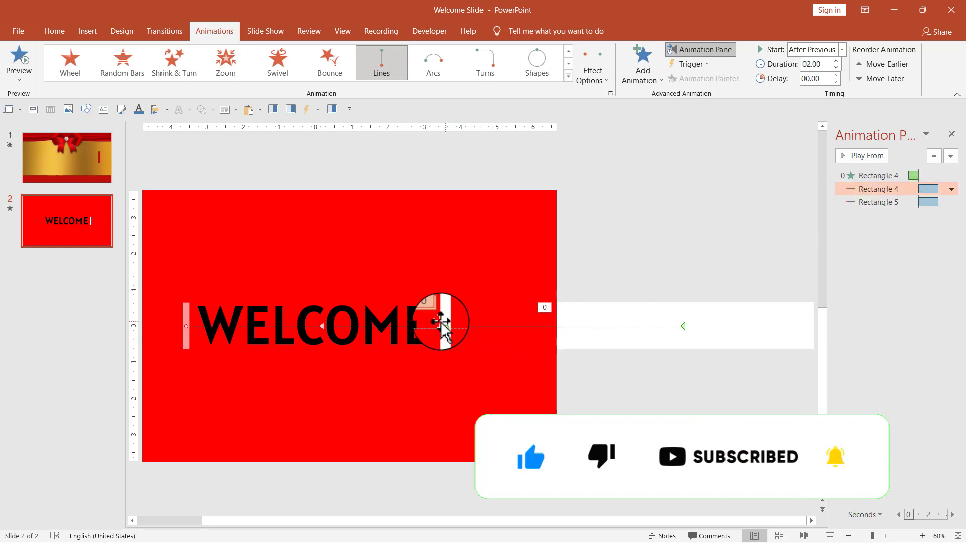
{"action": "mouse_move", "coordinate": [869, 195]}
{"action": "left_mouse_down"}
{"action": "mouse_move", "coordinate": [868, 227]}
{"action": "mouse_move", "coordinate": [850, 204]}
{"action": "mouse_move", "coordinate": [868, 191]}
{"action": "mouse_move", "coordinate": [877, 209]}
{"action": "left_mouse_up"}
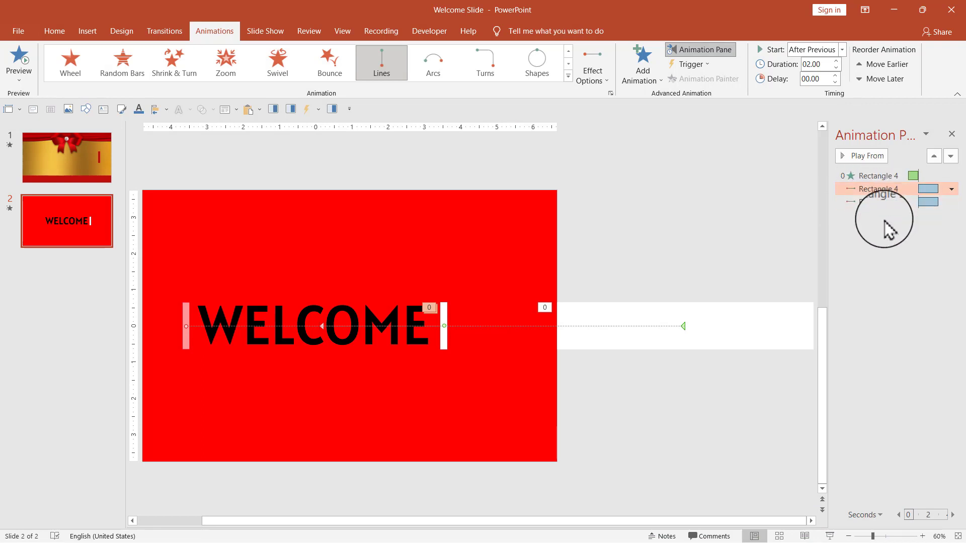
{"action": "mouse_move", "coordinate": [856, 204]}
{"action": "left_mouse_down"}
{"action": "mouse_move", "coordinate": [845, 192]}
{"action": "mouse_move", "coordinate": [876, 190]}
{"action": "left_mouse_up"}
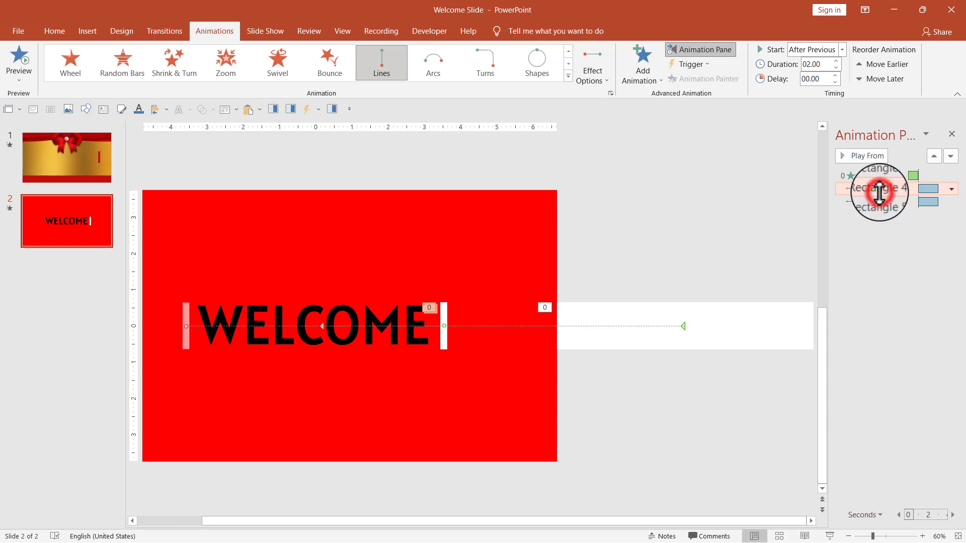
Step: Set Smooth start and Smooth end to 0 sec on Rectangle 4's Lines motion path
{"action": "double_click", "coordinate": [878, 190]}
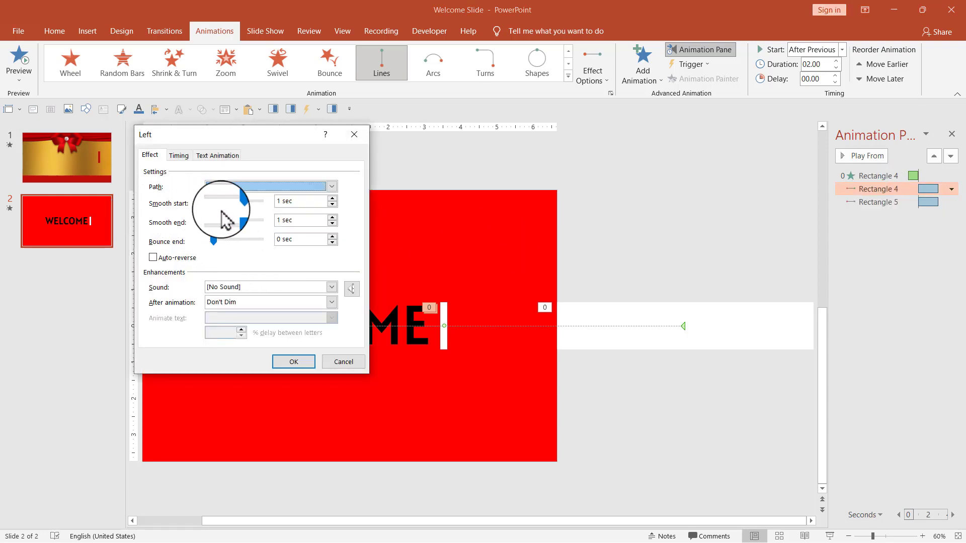
{"action": "left_click_drag", "start_coordinate": [233, 201], "coordinate": [213, 201]}
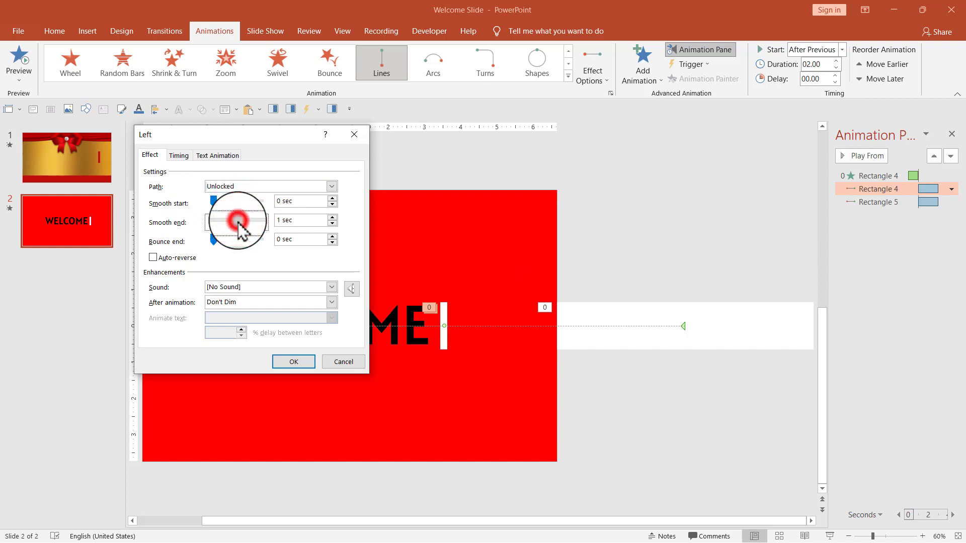
{"action": "left_click_drag", "start_coordinate": [236, 221], "coordinate": [214, 222]}
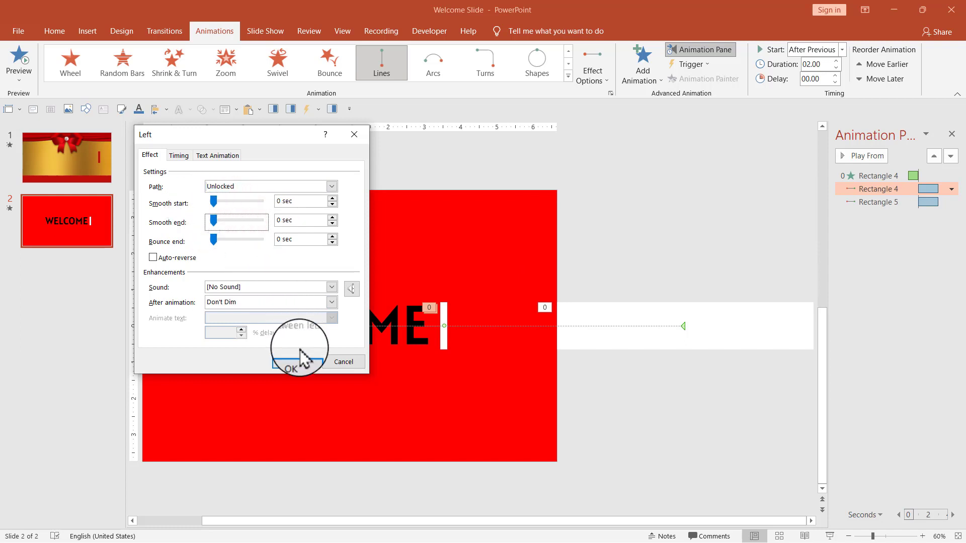
{"action": "left_click", "coordinate": [295, 362]}
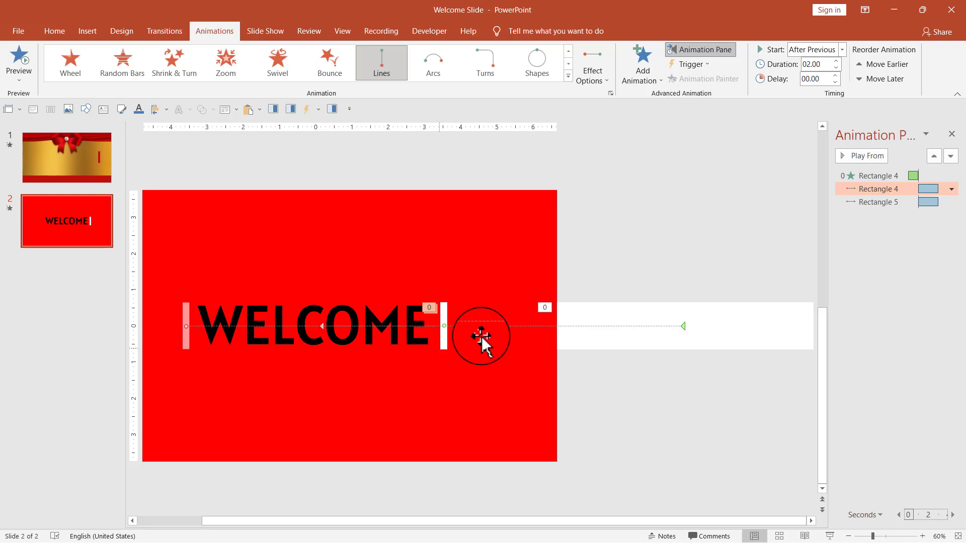
{"action": "left_click", "coordinate": [668, 257]}
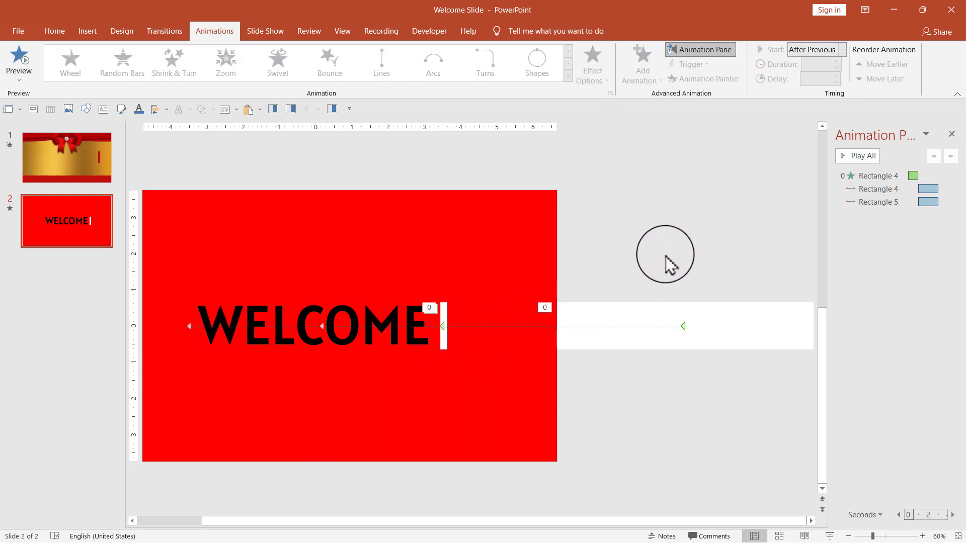
Step: Set Smooth start and Smooth end to 0 sec on Rectangle 5's Lines motion path
{"action": "left_click", "coordinate": [877, 203]}
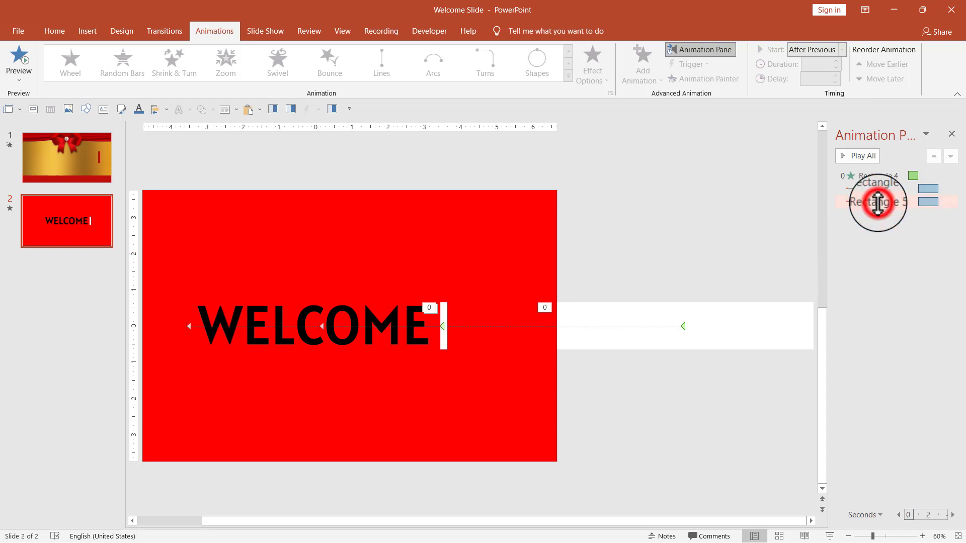
{"action": "double_click", "coordinate": [877, 203]}
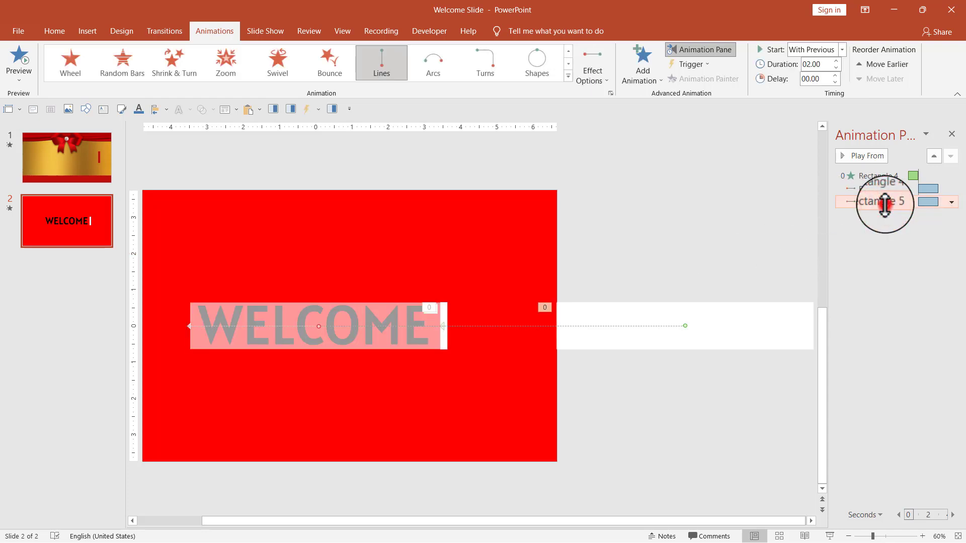
{"action": "left_click", "coordinate": [236, 201]}
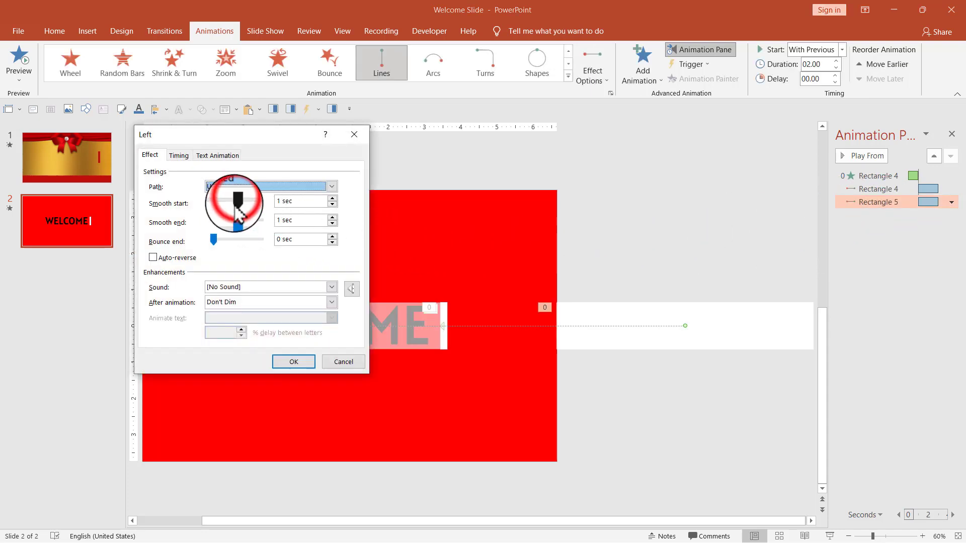
{"action": "mouse_move", "coordinate": [236, 201]}
{"action": "left_mouse_down"}
{"action": "mouse_move", "coordinate": [213, 201]}
{"action": "mouse_move", "coordinate": [213, 222]}
{"action": "left_mouse_up"}
{"action": "left_click", "coordinate": [238, 220]}
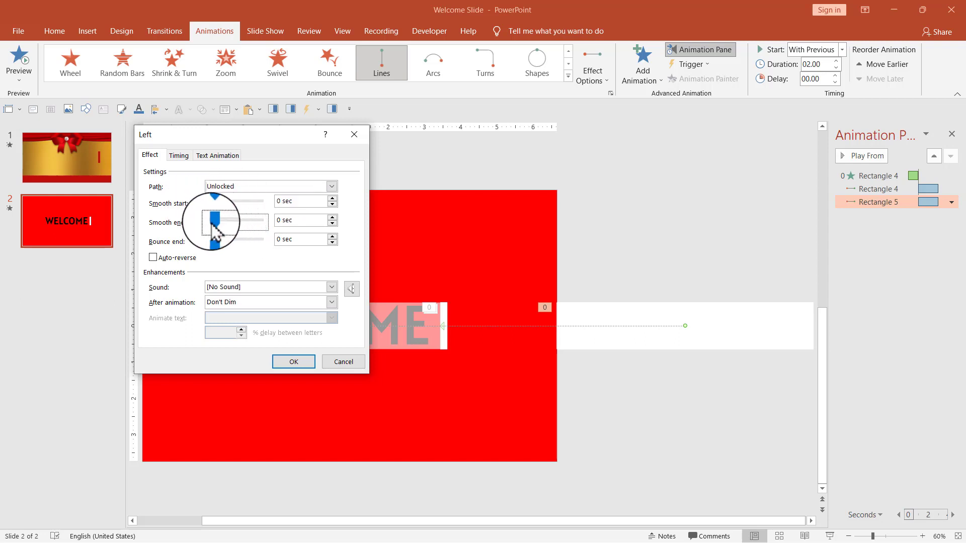
{"action": "left_click", "coordinate": [300, 361]}
Step: Preview all the slide's animations with Play All, then stop the preview
{"action": "left_click", "coordinate": [776, 225]}
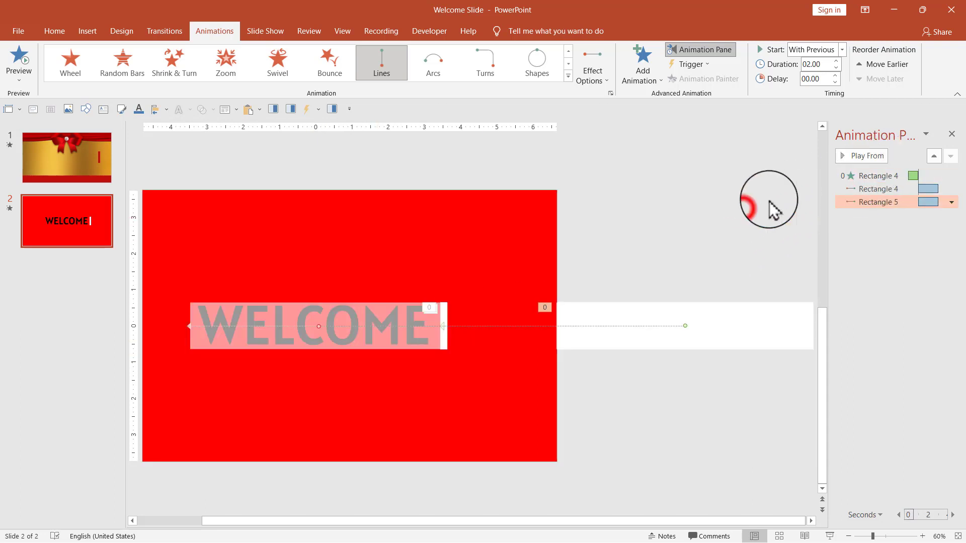
{"action": "left_click", "coordinate": [751, 205]}
{"action": "left_click", "coordinate": [860, 156]}
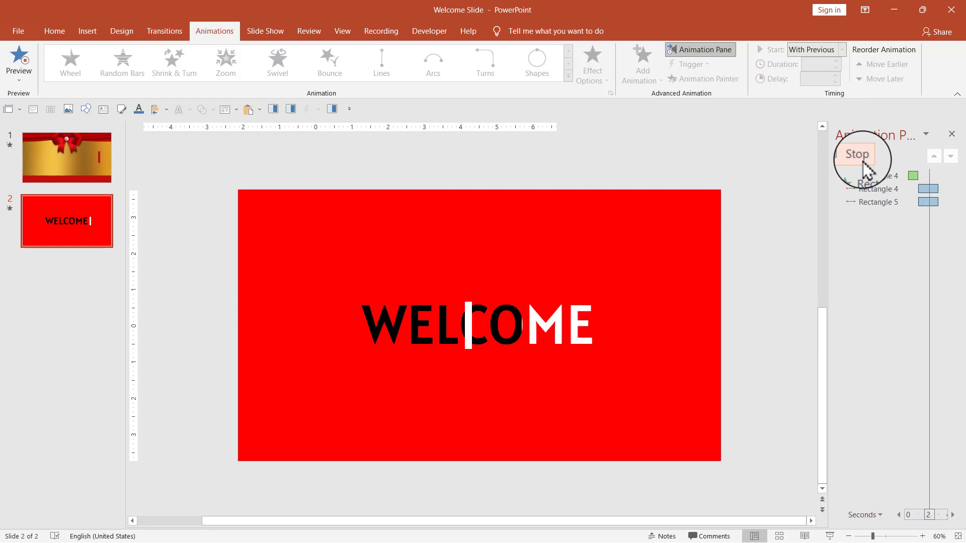
{"action": "left_click", "coordinate": [739, 228]}
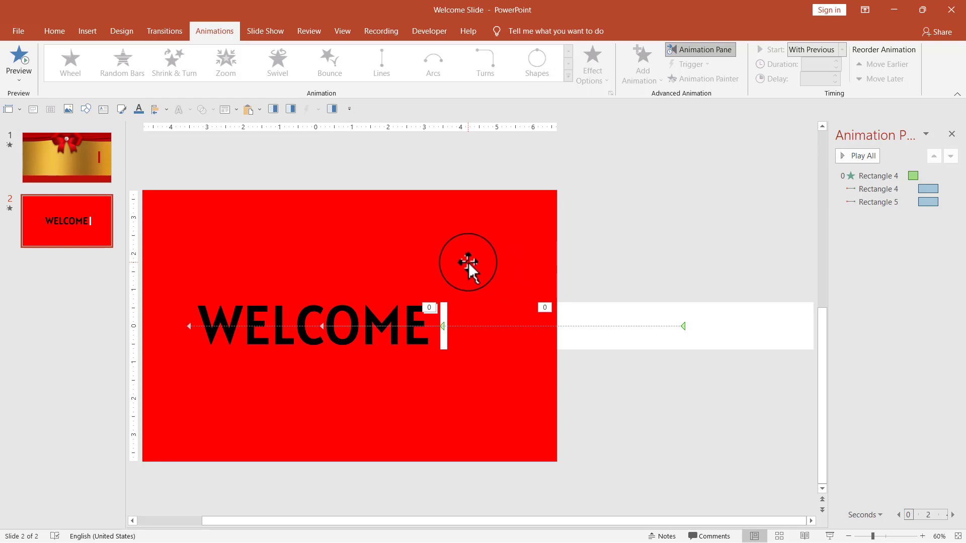
Step: Move the red WELCOME rectangle down to expose the black background, then bring up Format Background
{"action": "left_click", "coordinate": [445, 234]}
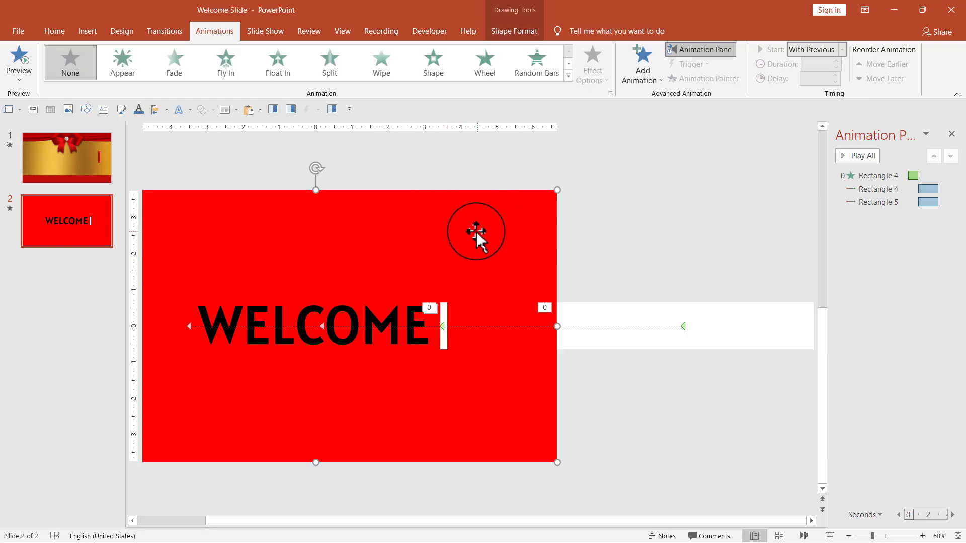
{"action": "mouse_move", "coordinate": [476, 231]}
{"action": "left_mouse_down"}
{"action": "mouse_move", "coordinate": [462, 283]}
{"action": "mouse_move", "coordinate": [473, 281]}
{"action": "left_mouse_up"}
{"action": "left_click", "coordinate": [426, 224]}
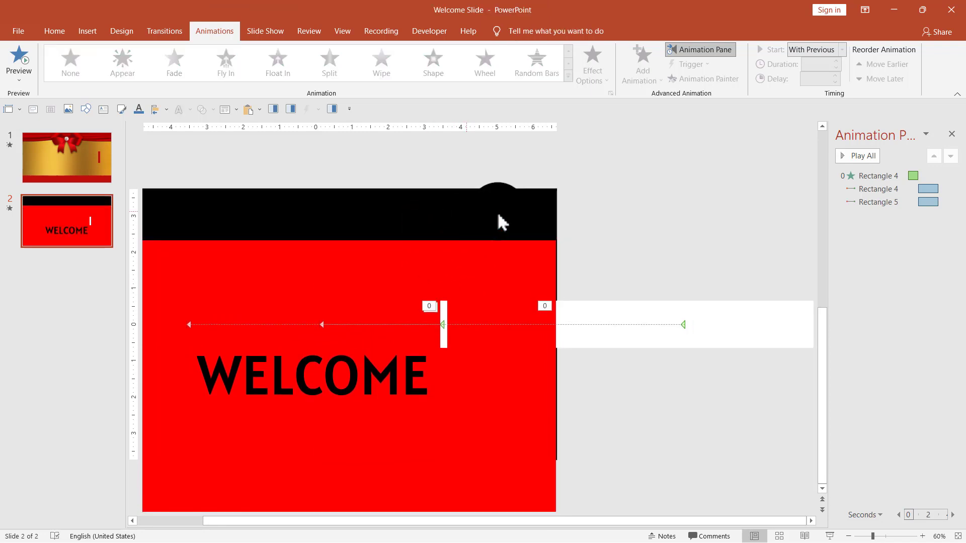
{"action": "right_click", "coordinate": [467, 211]}
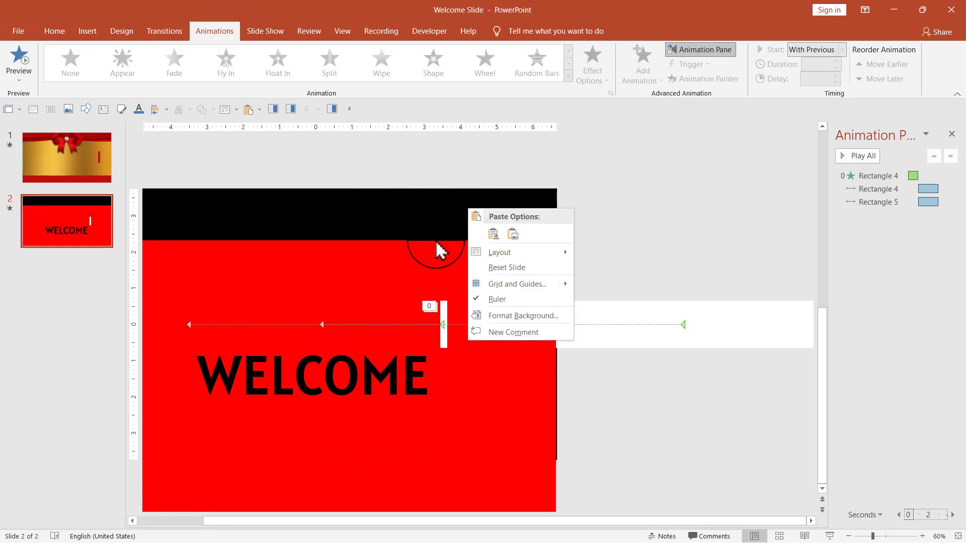
{"action": "left_click", "coordinate": [537, 318]}
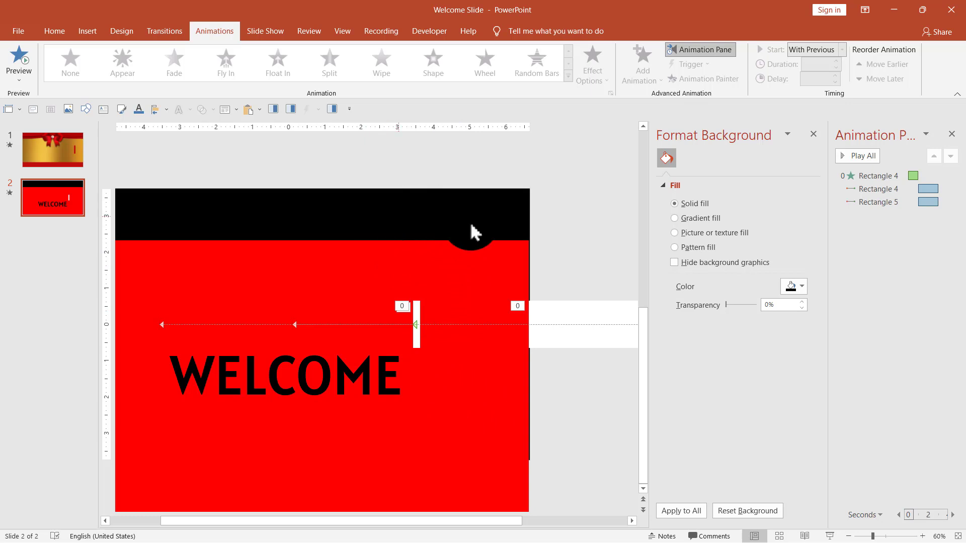
Step: Change slide 2's background fill to standard Red and close the Format Background pane
{"action": "left_click", "coordinate": [801, 287]}
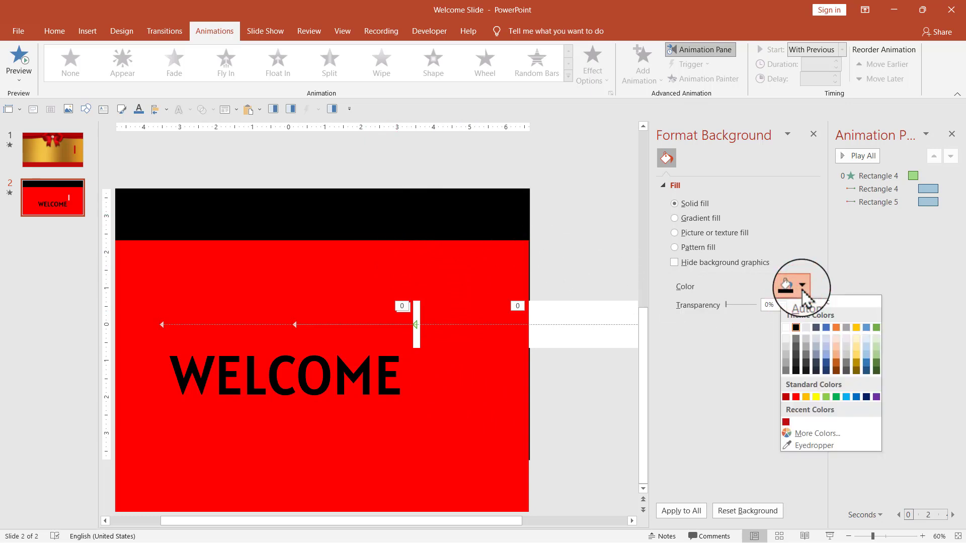
{"action": "left_click", "coordinate": [795, 398]}
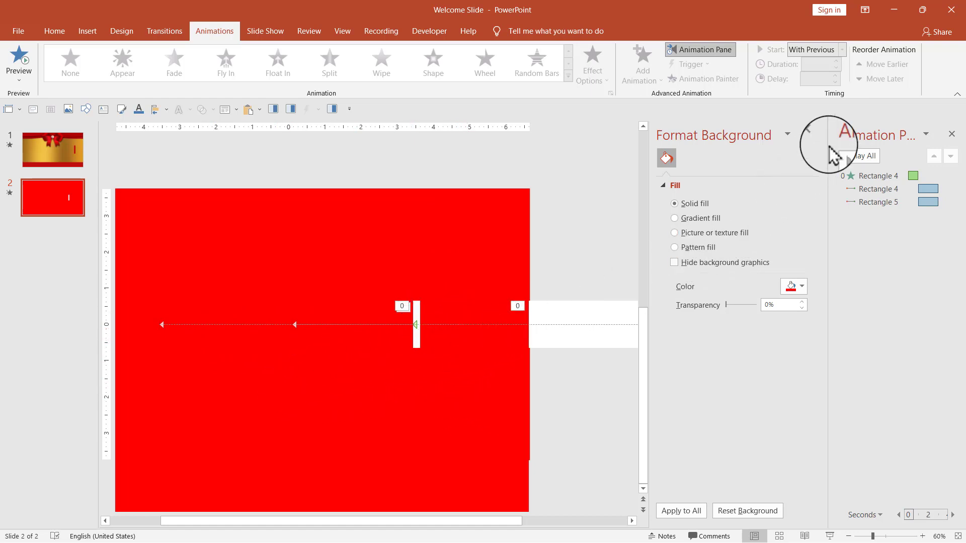
{"action": "left_click", "coordinate": [813, 137]}
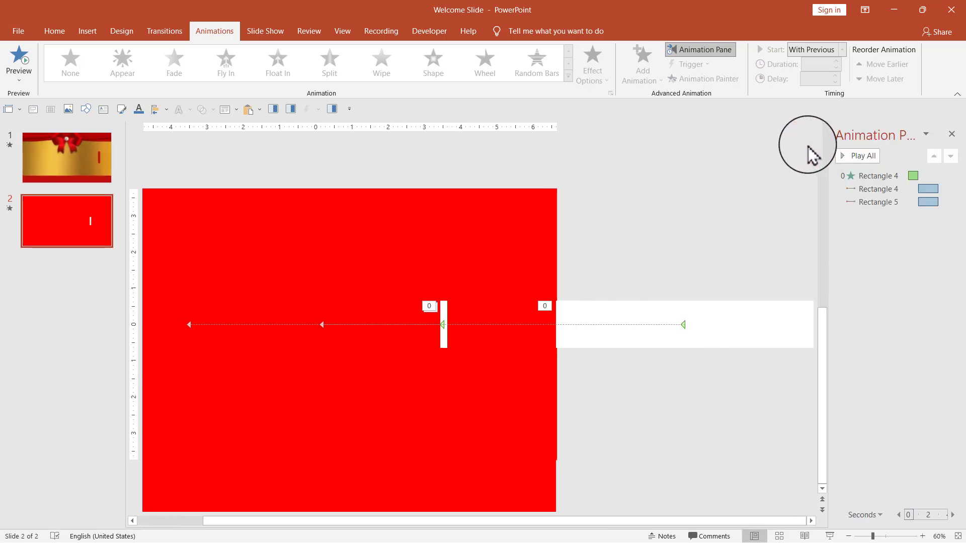
{"action": "left_click", "coordinate": [469, 418]}
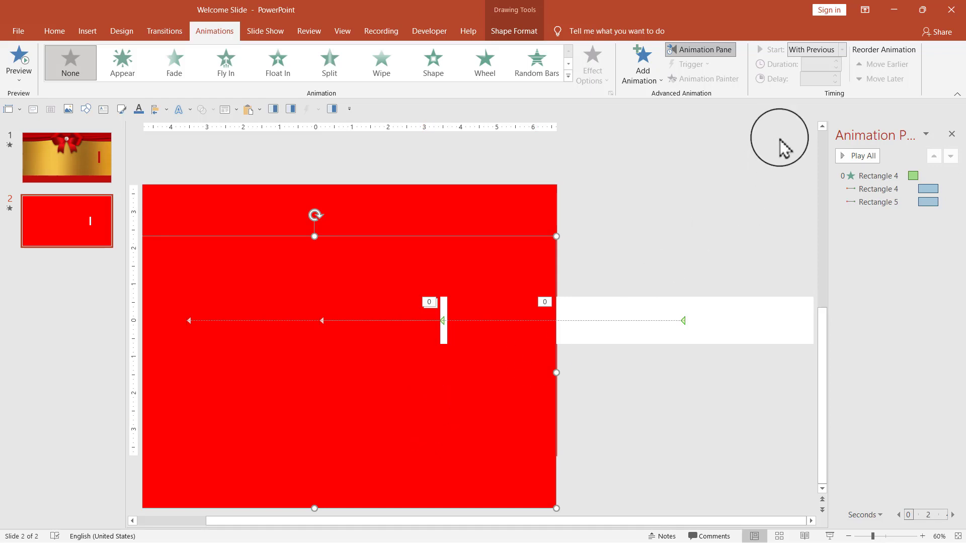
Step: Center the red rectangle on the slide with Align Center and Align Middle
{"action": "left_click", "coordinate": [525, 34]}
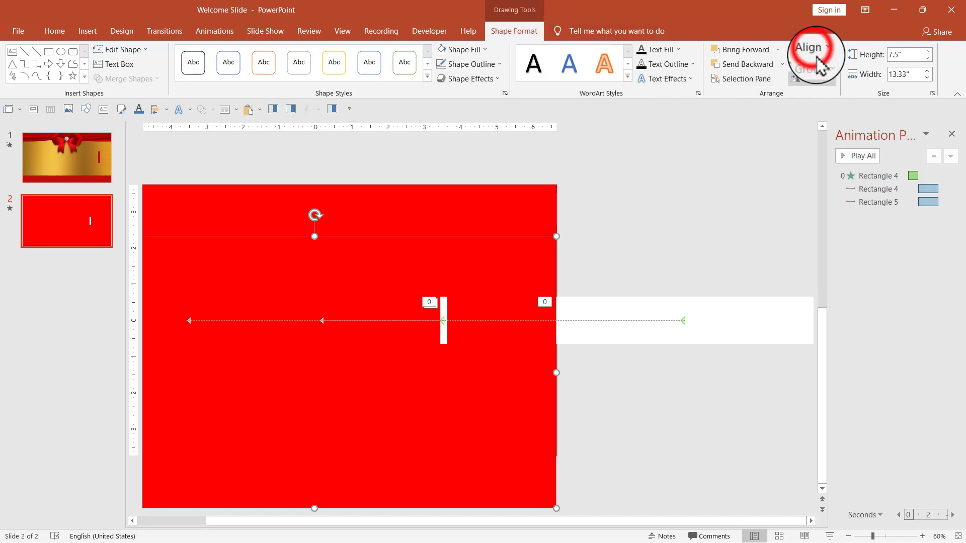
{"action": "left_click", "coordinate": [817, 50]}
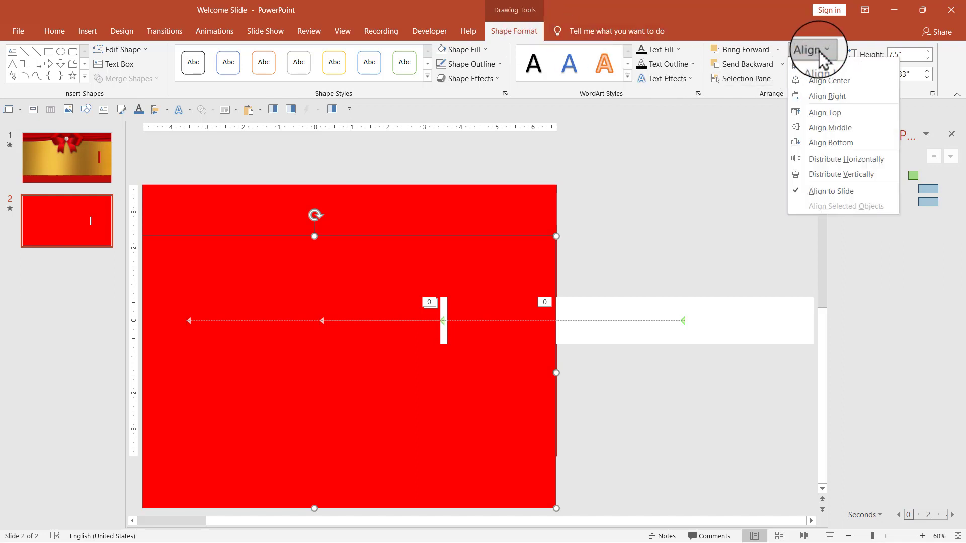
{"action": "left_click", "coordinate": [829, 81]}
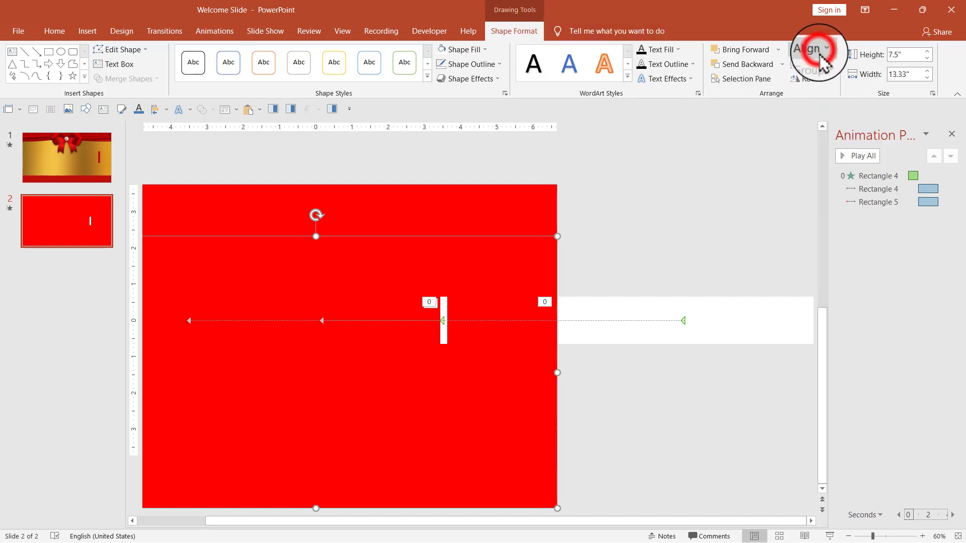
{"action": "left_click", "coordinate": [819, 51]}
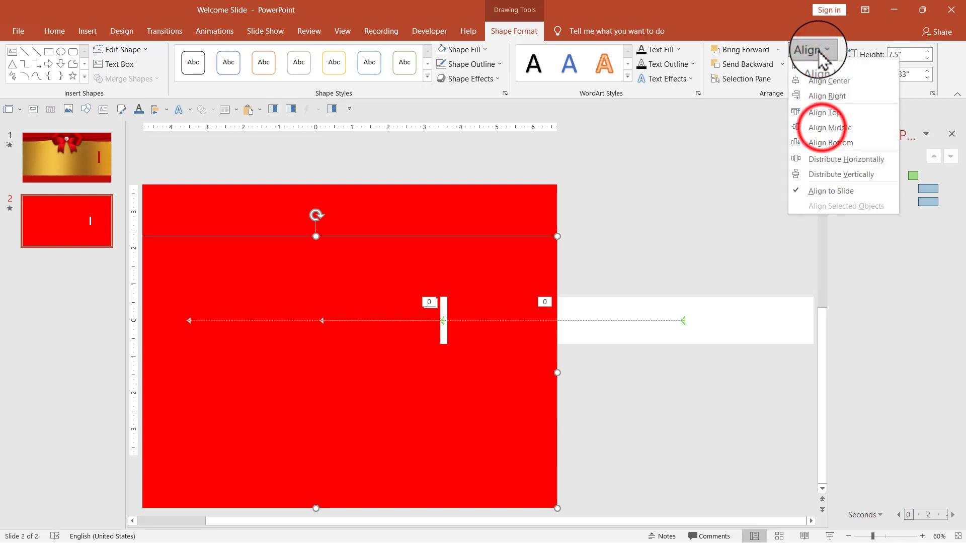
{"action": "left_click", "coordinate": [823, 129]}
{"action": "left_click", "coordinate": [731, 191]}
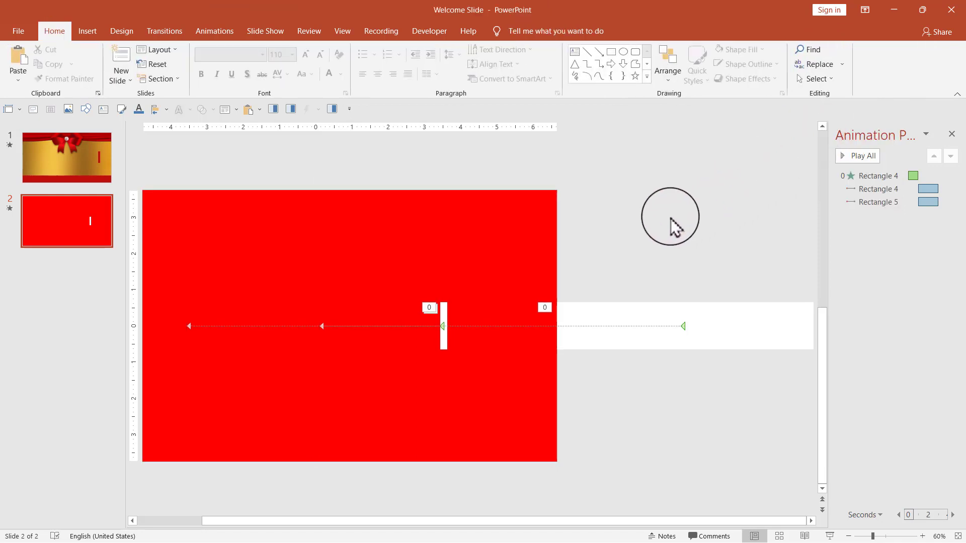
{"action": "left_click", "coordinate": [866, 155]}
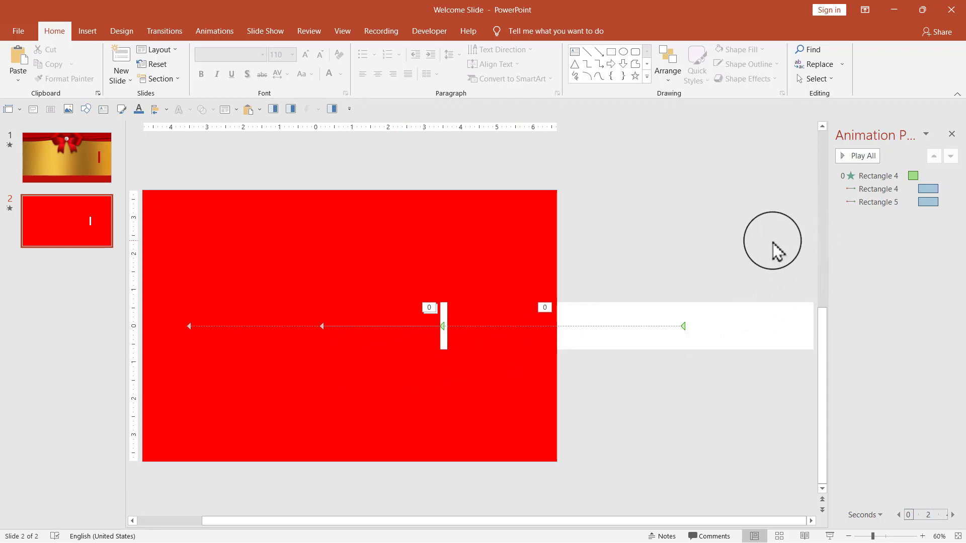
{"action": "left_click", "coordinate": [857, 156]}
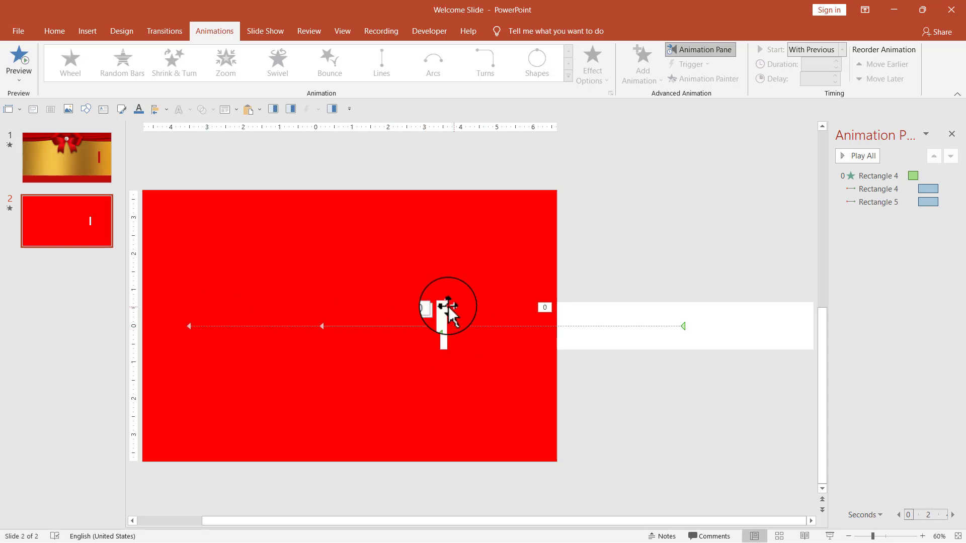
{"action": "mouse_move", "coordinate": [191, 324]}
{"action": "left_mouse_down"}
{"action": "mouse_move", "coordinate": [442, 315]}
{"action": "mouse_move", "coordinate": [445, 332]}
{"action": "left_mouse_up"}
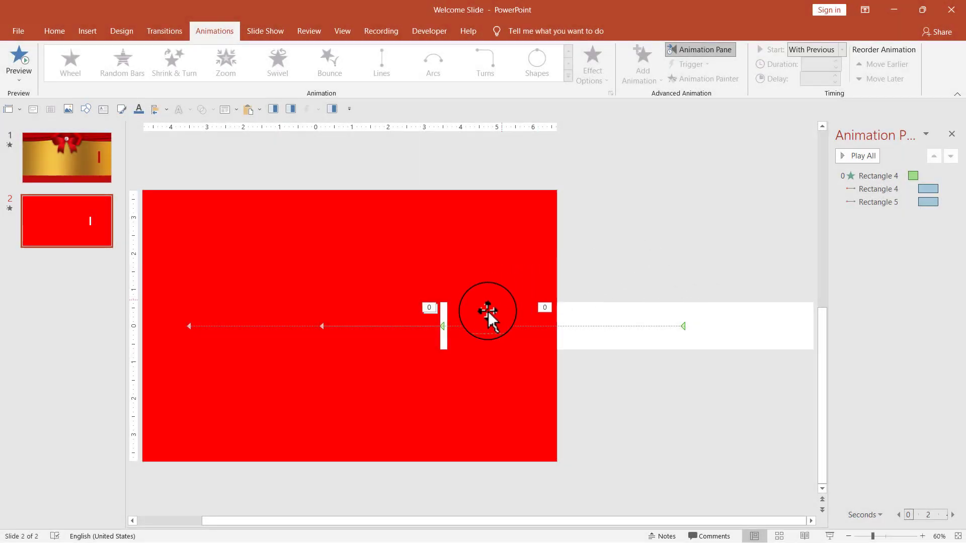
{"action": "mouse_move", "coordinate": [470, 319]}
{"action": "left_mouse_down"}
{"action": "mouse_move", "coordinate": [443, 307]}
{"action": "mouse_move", "coordinate": [443, 320]}
{"action": "left_mouse_up"}
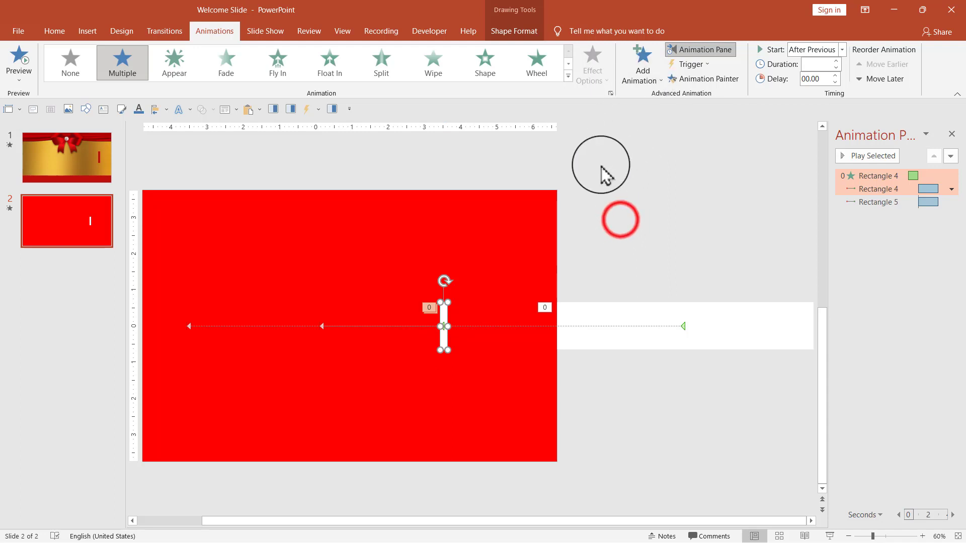
Step: Add a second Lines motion path to the white bar with direction Right
{"action": "left_click", "coordinate": [621, 221]}
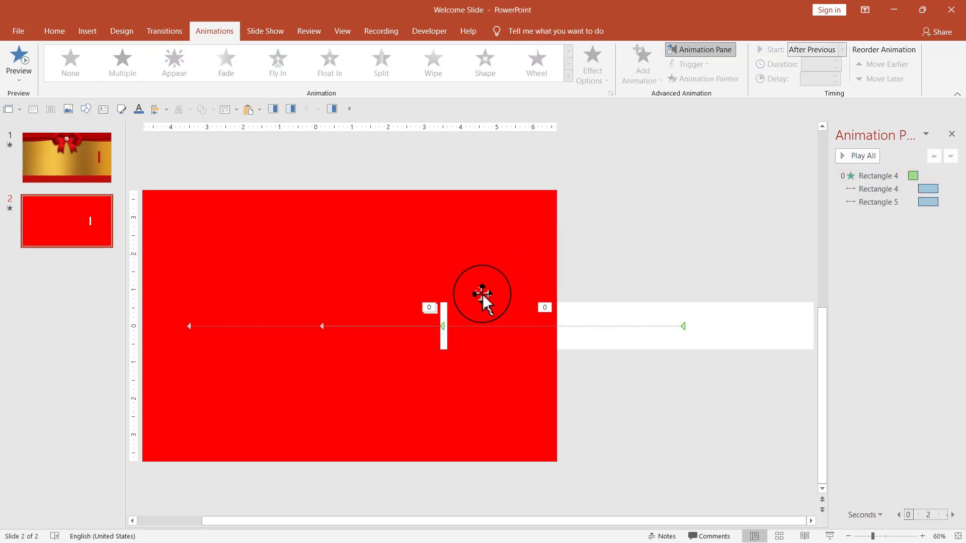
{"action": "left_click", "coordinate": [445, 309]}
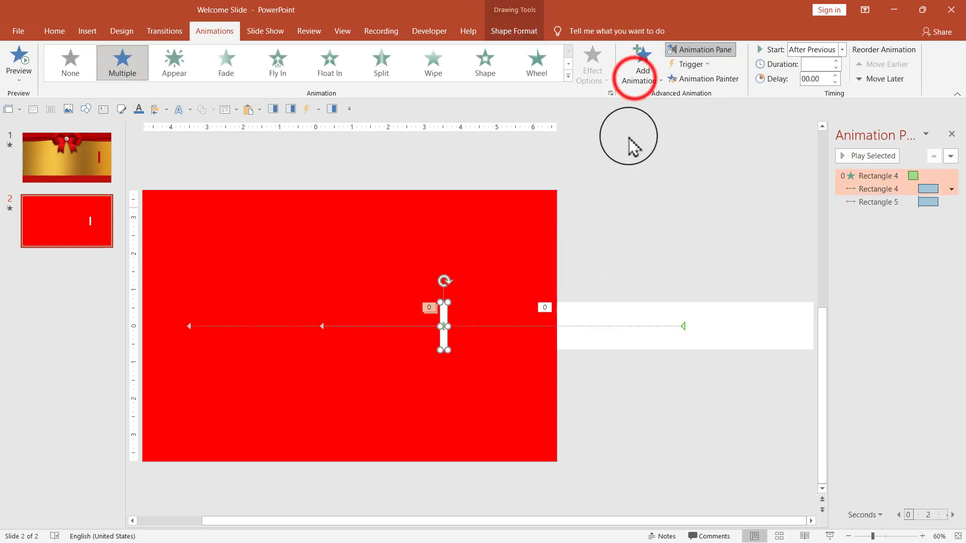
{"action": "left_click", "coordinate": [641, 80]}
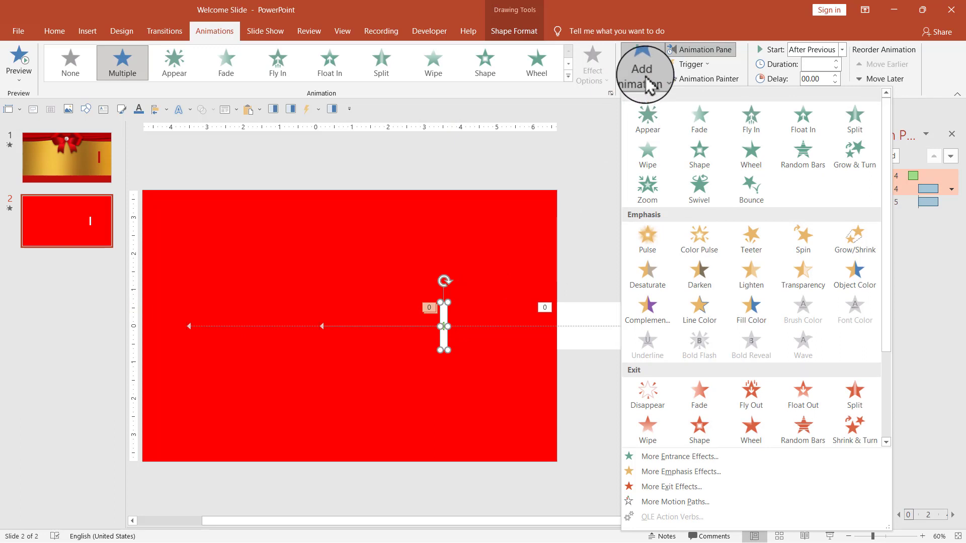
{"action": "scroll", "coordinate": [686, 282], "scroll_direction": "down", "scroll_amount": 3}
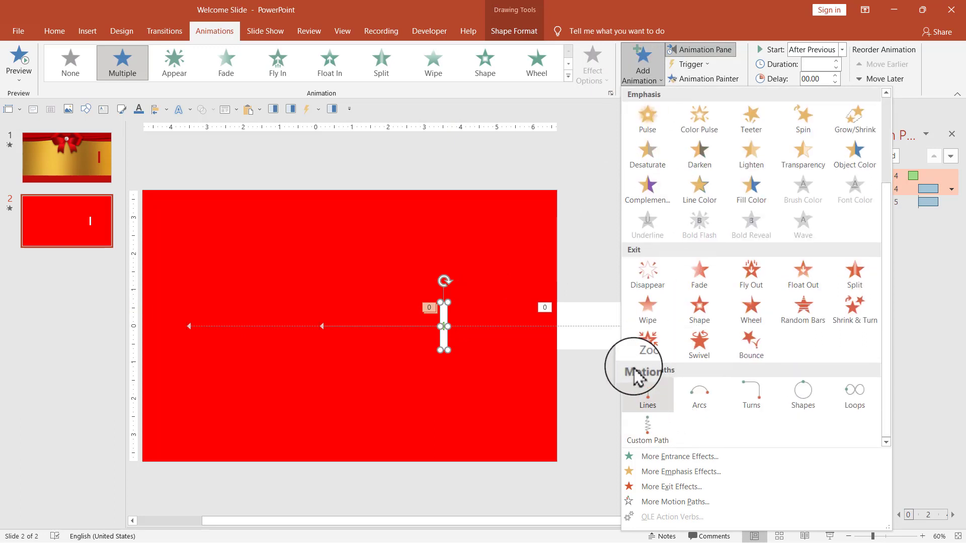
{"action": "left_click", "coordinate": [651, 407]}
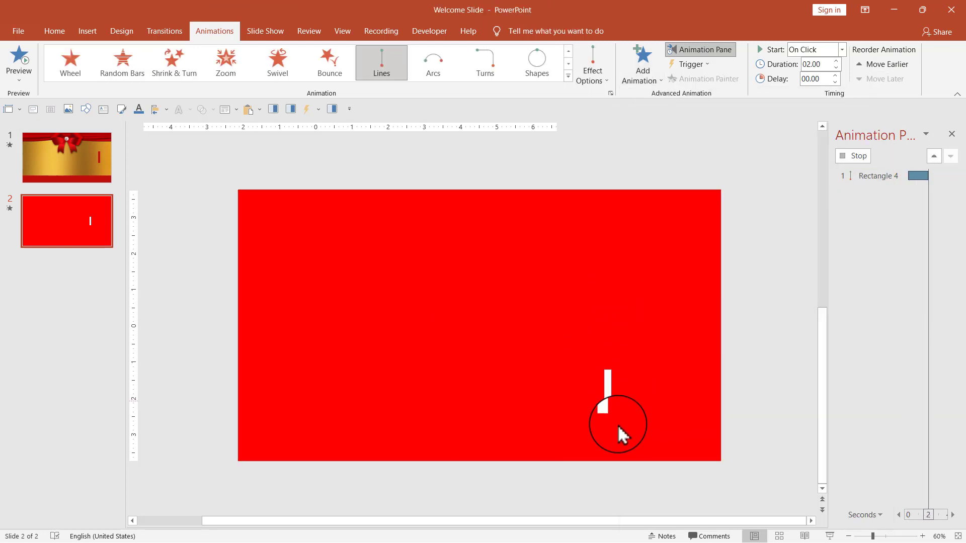
{"action": "left_click", "coordinate": [592, 80]}
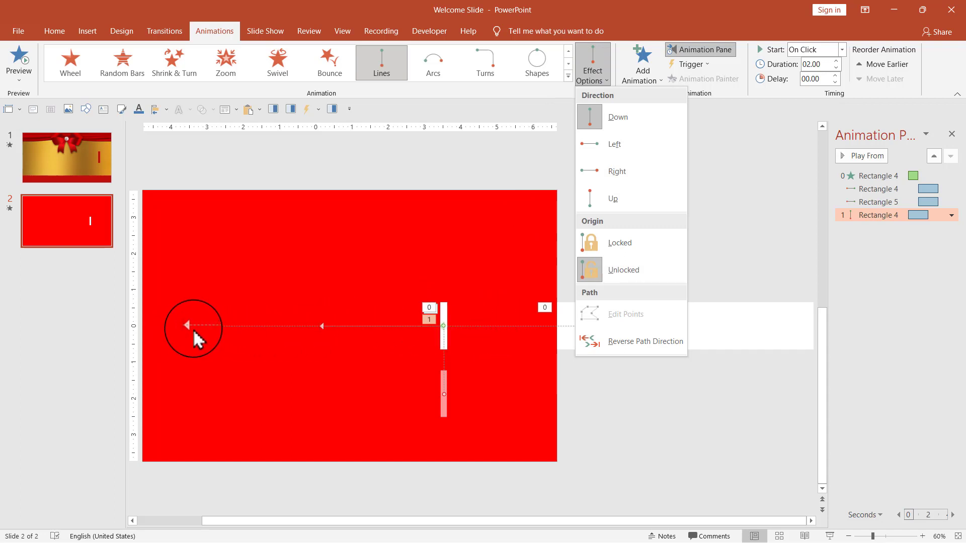
{"action": "left_click", "coordinate": [596, 174]}
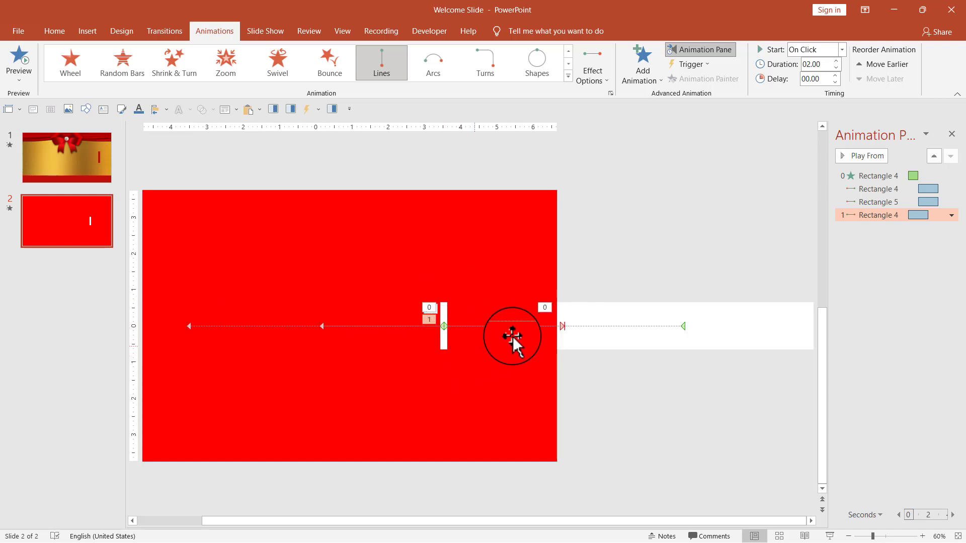
Step: Drag the new path's endpoints so it runs from the bar to near the slide's left edge
{"action": "left_click", "coordinate": [544, 330]}
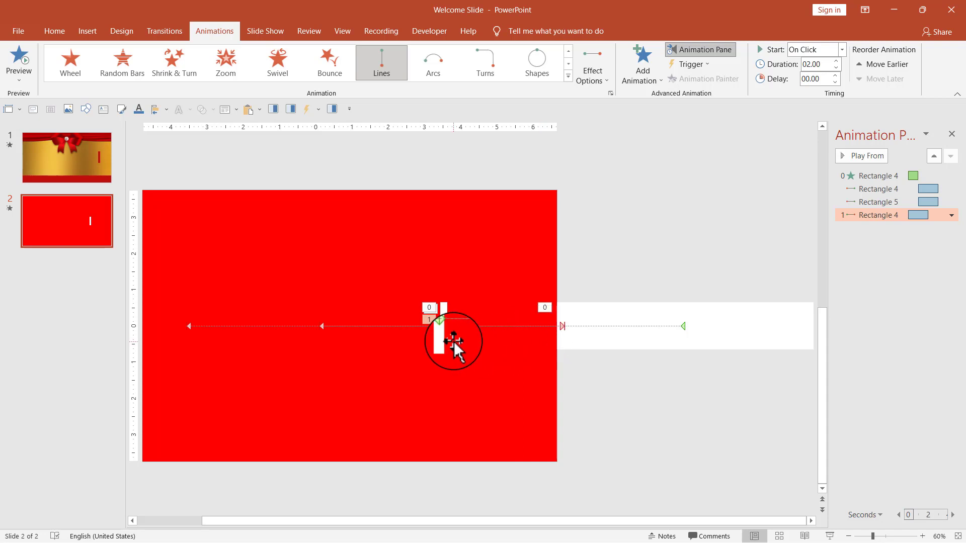
{"action": "left_click_drag", "start_coordinate": [453, 341], "coordinate": [455, 342]}
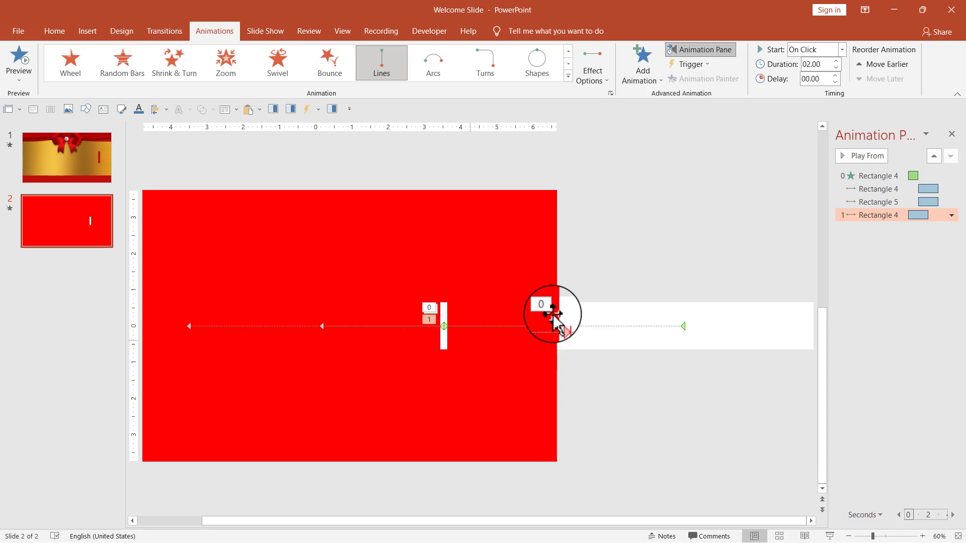
{"action": "left_click_drag", "start_coordinate": [874, 215], "coordinate": [855, 224]}
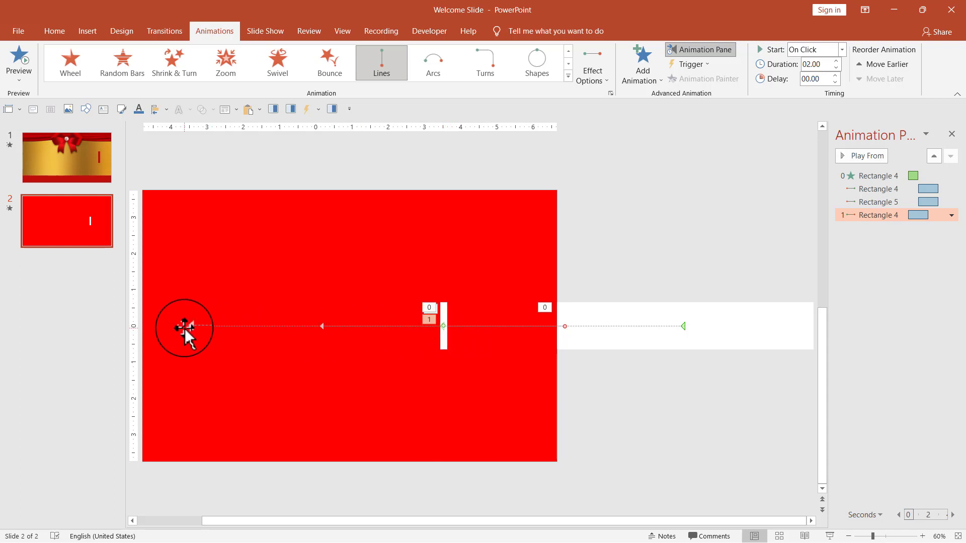
{"action": "left_click_drag", "start_coordinate": [185, 328], "coordinate": [189, 328]}
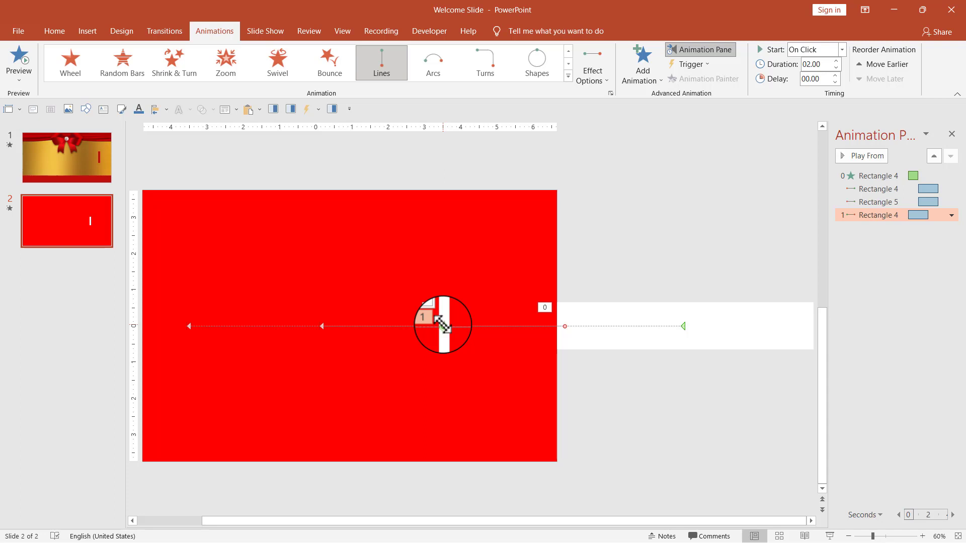
{"action": "left_click_drag", "start_coordinate": [441, 324], "coordinate": [186, 326]}
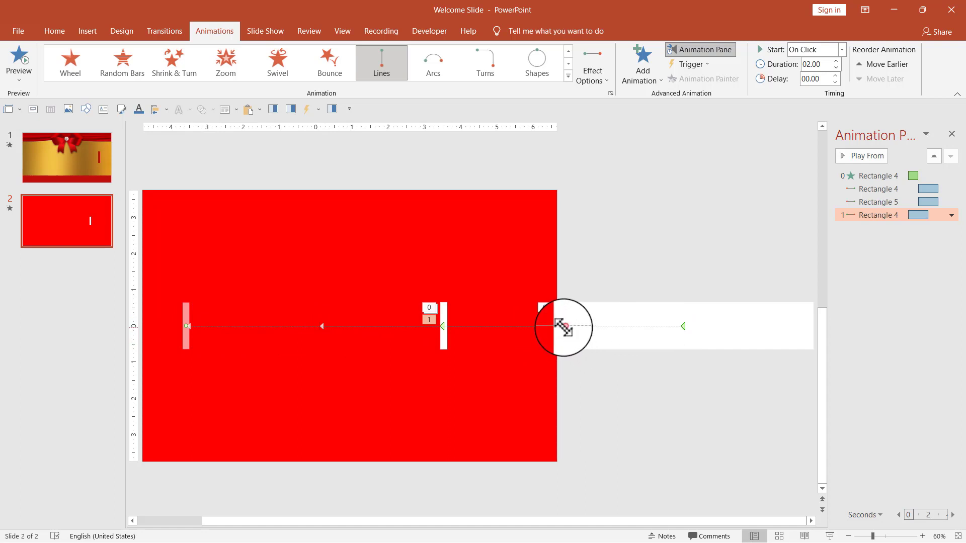
{"action": "left_click_drag", "start_coordinate": [564, 326], "coordinate": [444, 331]}
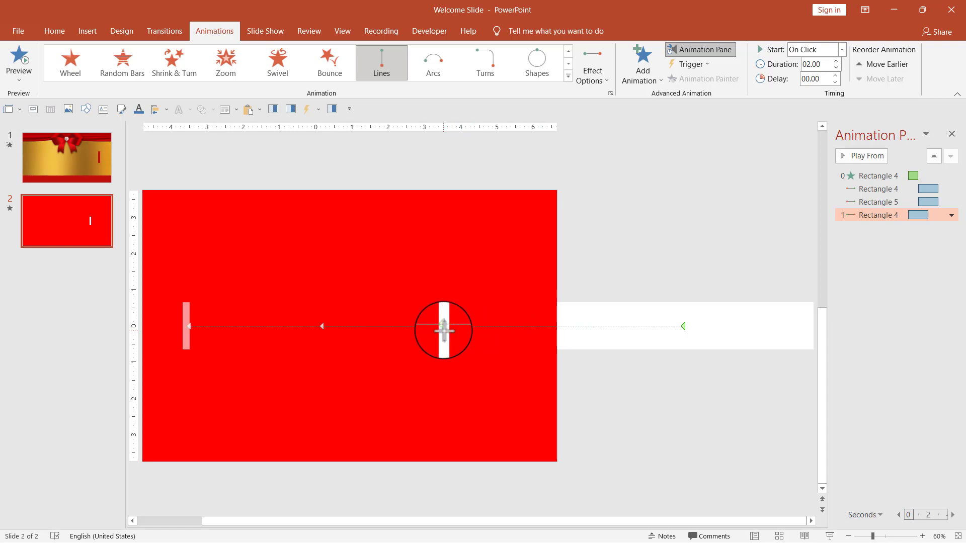
{"action": "left_click_drag", "start_coordinate": [443, 337], "coordinate": [447, 327]}
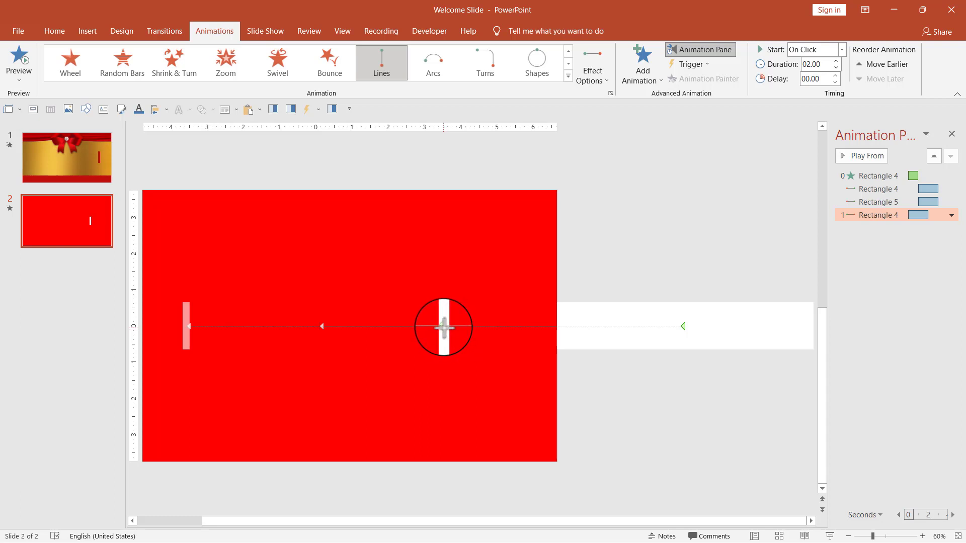
{"action": "left_click", "coordinate": [653, 250]}
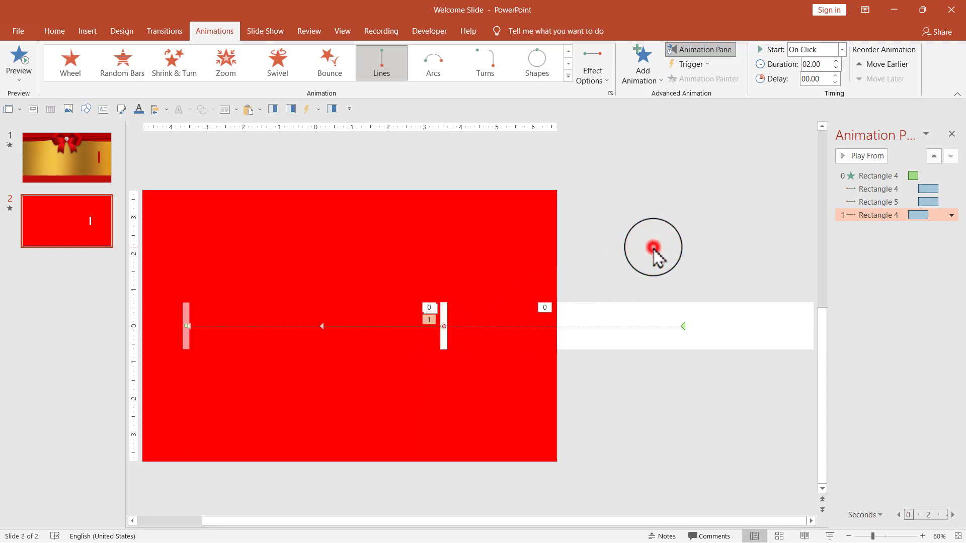
{"action": "left_click", "coordinate": [859, 156]}
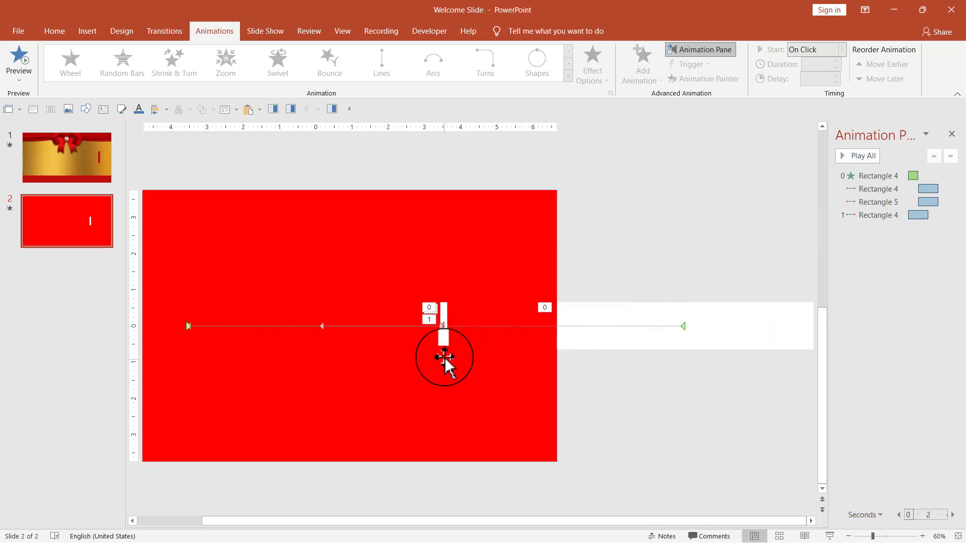
Step: Set the bar's new Lines path to start After Previous with a 1-second delay
{"action": "left_click", "coordinate": [882, 216]}
{"action": "left_click", "coordinate": [881, 216]}
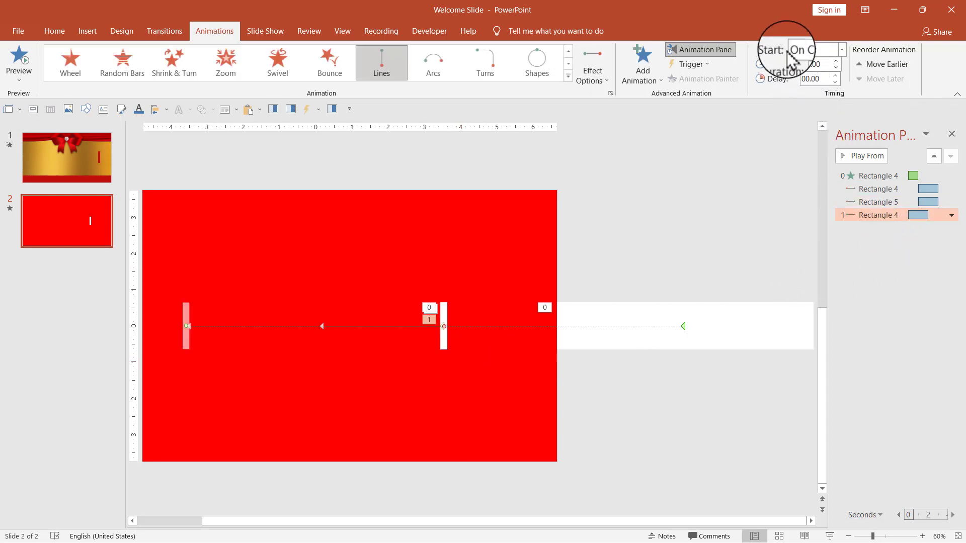
{"action": "left_click", "coordinate": [843, 49]}
{"action": "left_click", "coordinate": [820, 90]}
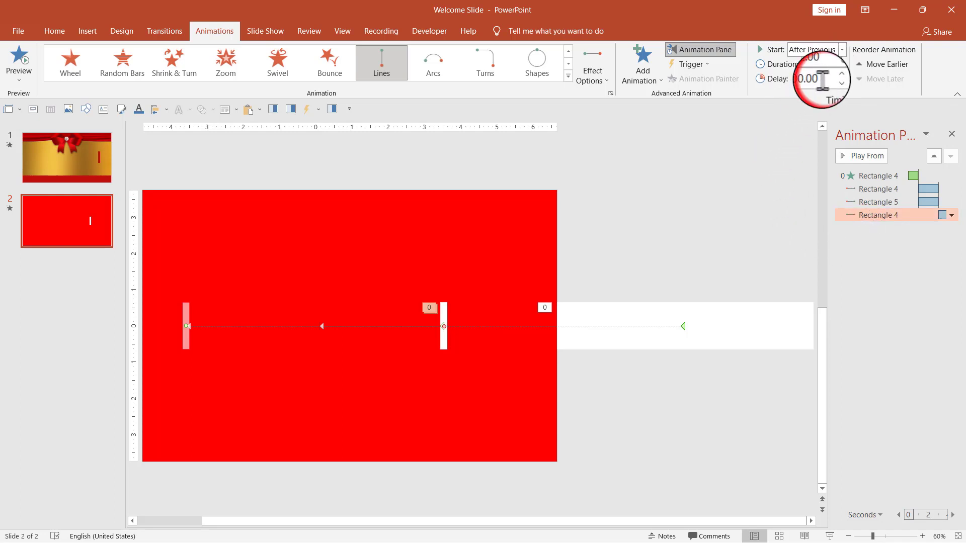
{"action": "left_click", "coordinate": [815, 79]}
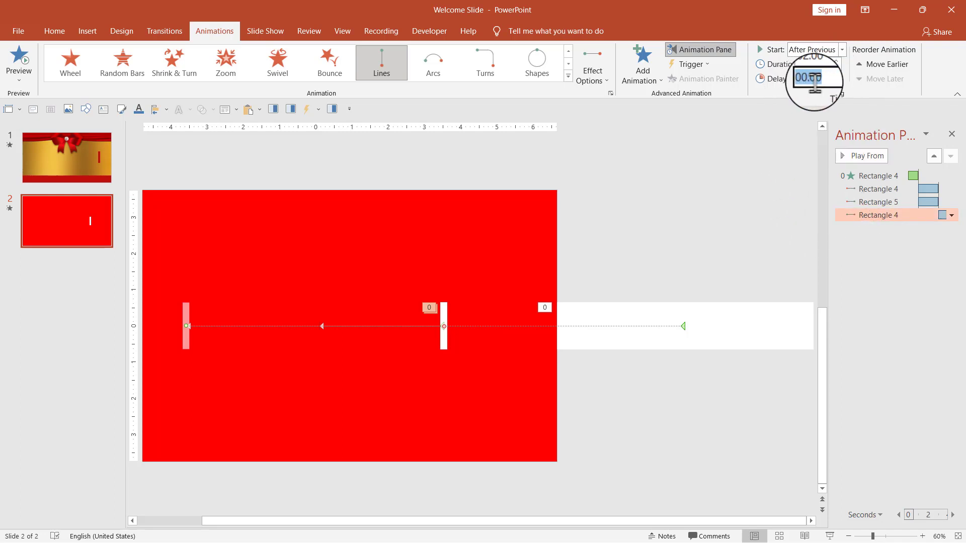
{"action": "type", "text": "1"}
{"action": "type", "text": "01"}
{"action": "key", "text": "Return"}
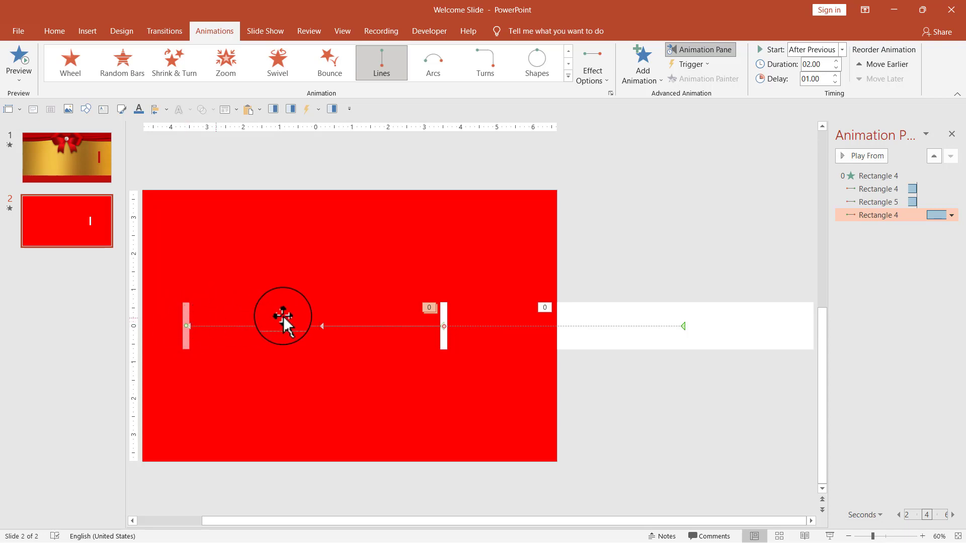
{"action": "left_click", "coordinate": [711, 230]}
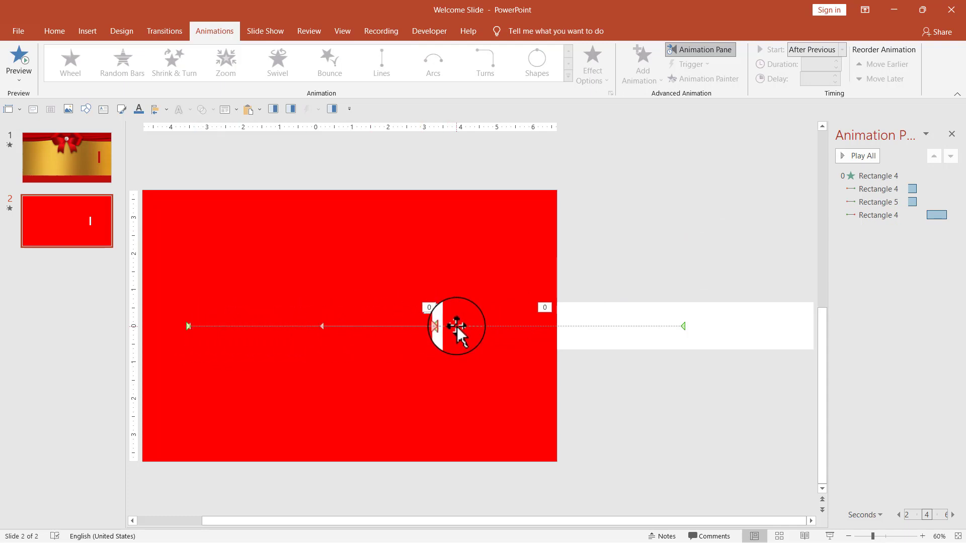
Step: Add a Lines motion path to the white strip beside the slide (Rectangle 5)
{"action": "left_click", "coordinate": [658, 265]}
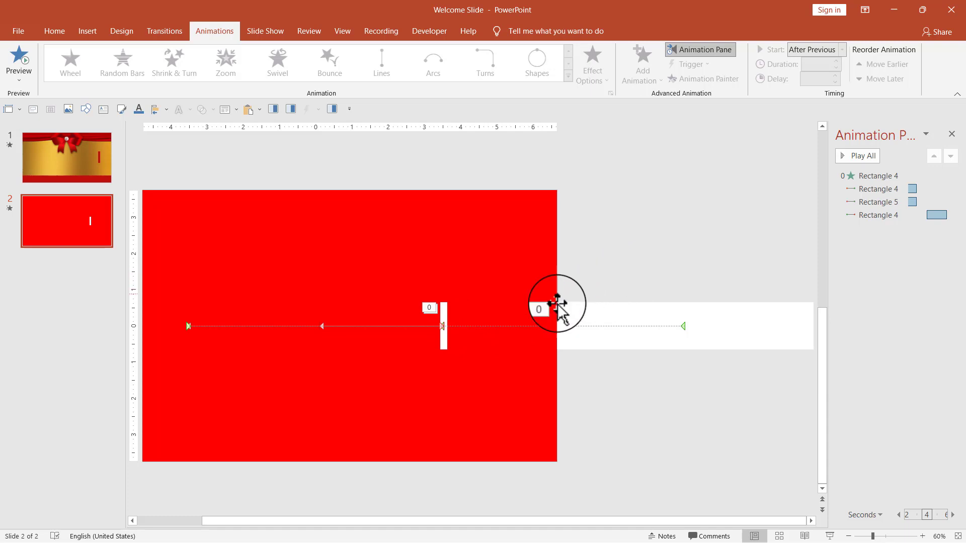
{"action": "left_click", "coordinate": [742, 331]}
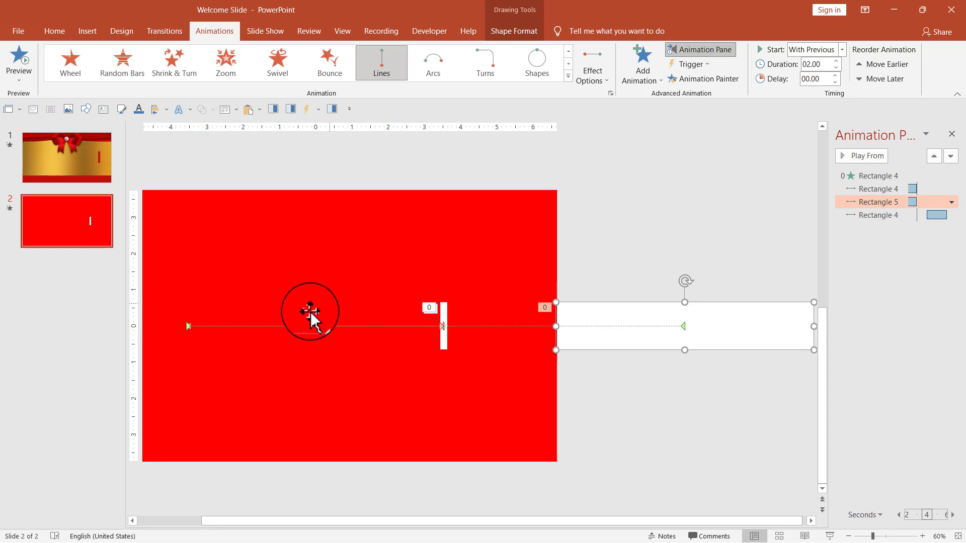
{"action": "left_click_drag", "start_coordinate": [330, 303], "coordinate": [242, 335]}
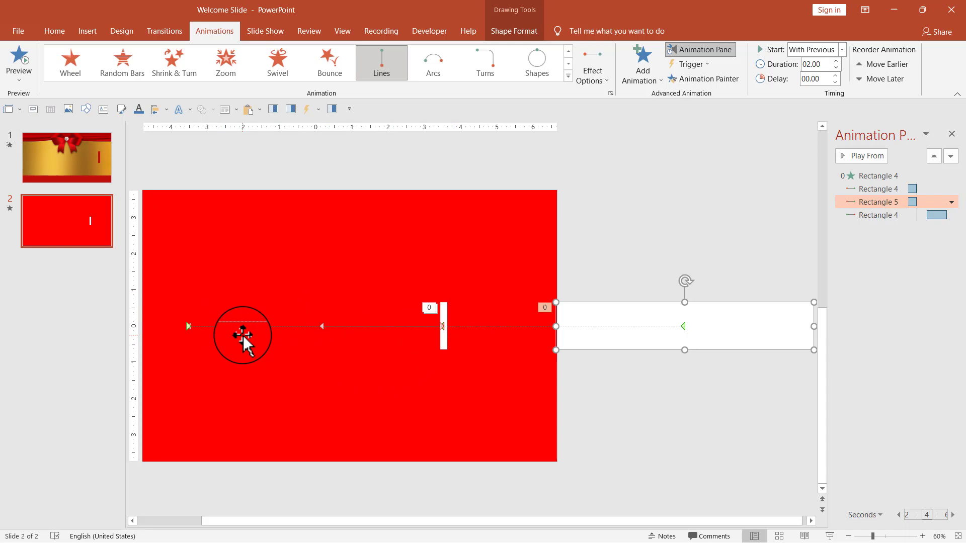
{"action": "key", "text": "Escape"}
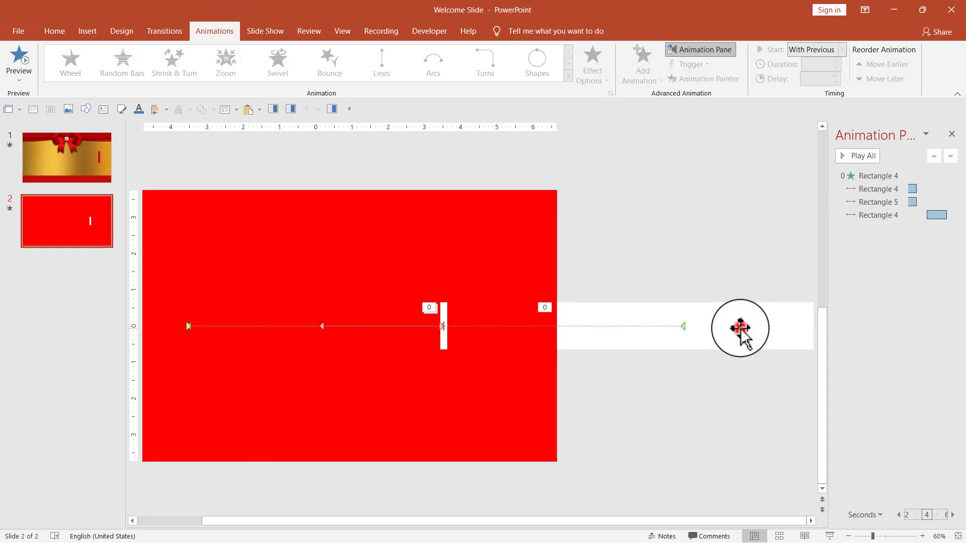
{"action": "left_click", "coordinate": [739, 328]}
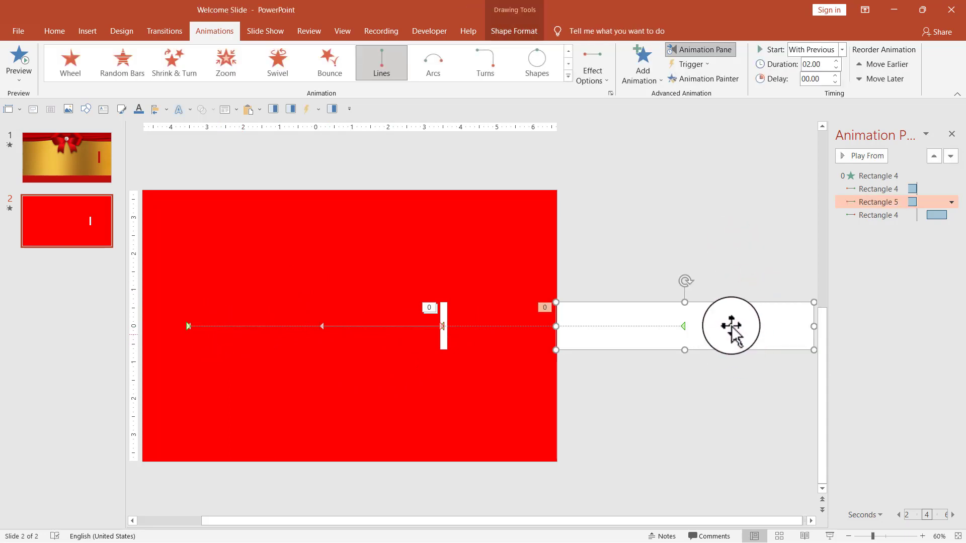
{"action": "left_click", "coordinate": [644, 86]}
{"action": "scroll", "coordinate": [674, 322], "scroll_direction": "down", "scroll_amount": 3}
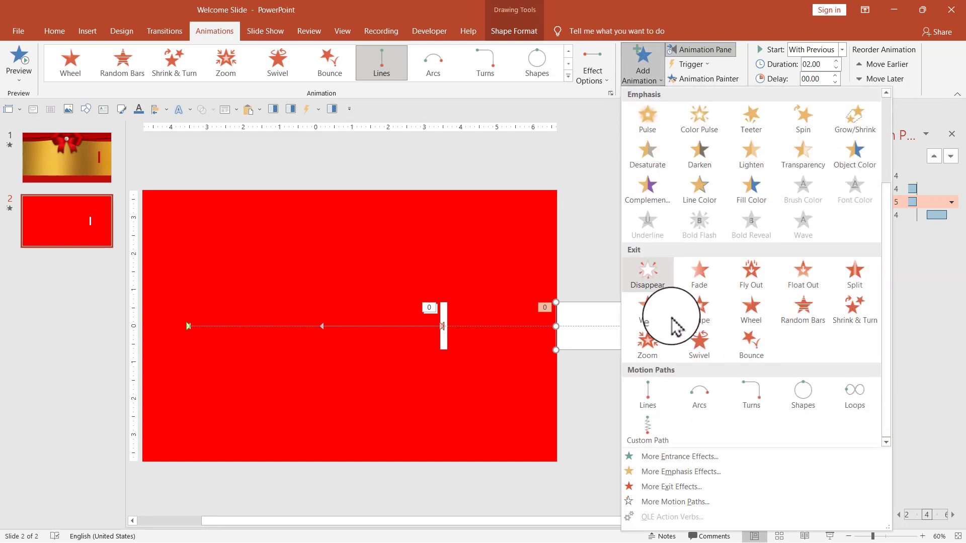
{"action": "left_click", "coordinate": [650, 404]}
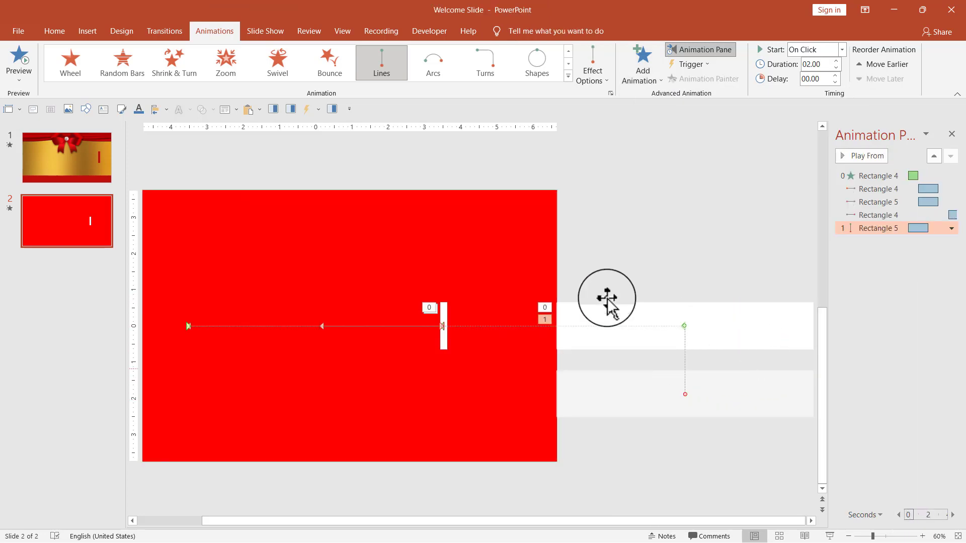
Step: Change the strip's new Lines path direction from Down to Right
{"action": "left_click", "coordinate": [598, 85]}
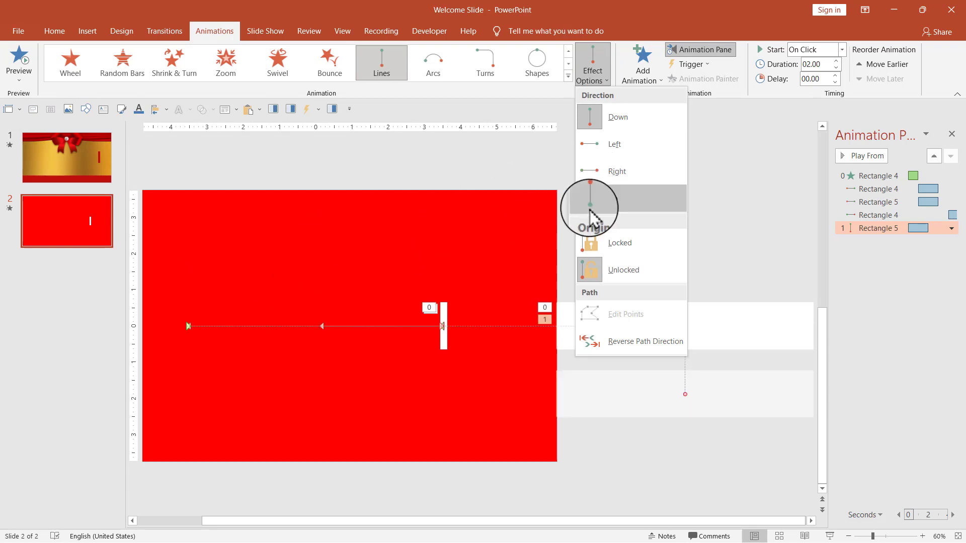
{"action": "left_click", "coordinate": [617, 173]}
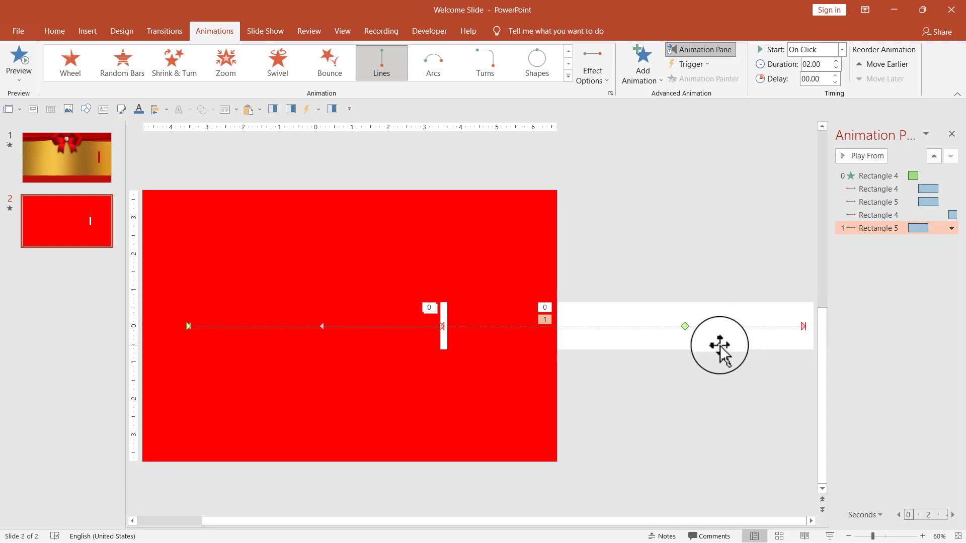
Step: Move the white strip's rightward path to the slide's left and pull its end back onto the strip
{"action": "left_click_drag", "start_coordinate": [690, 340], "coordinate": [702, 332]}
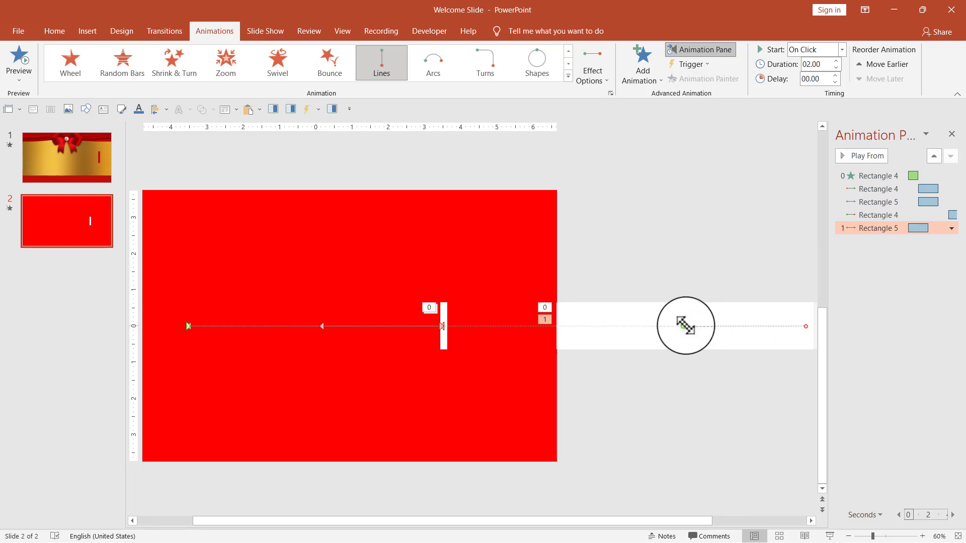
{"action": "left_click_drag", "start_coordinate": [685, 326], "coordinate": [324, 326]}
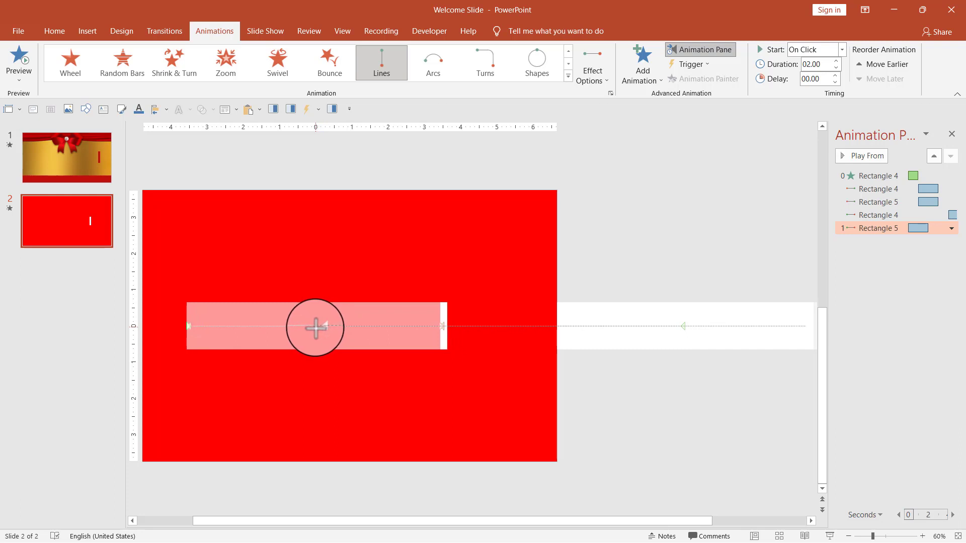
{"action": "left_click_drag", "start_coordinate": [315, 328], "coordinate": [319, 327]}
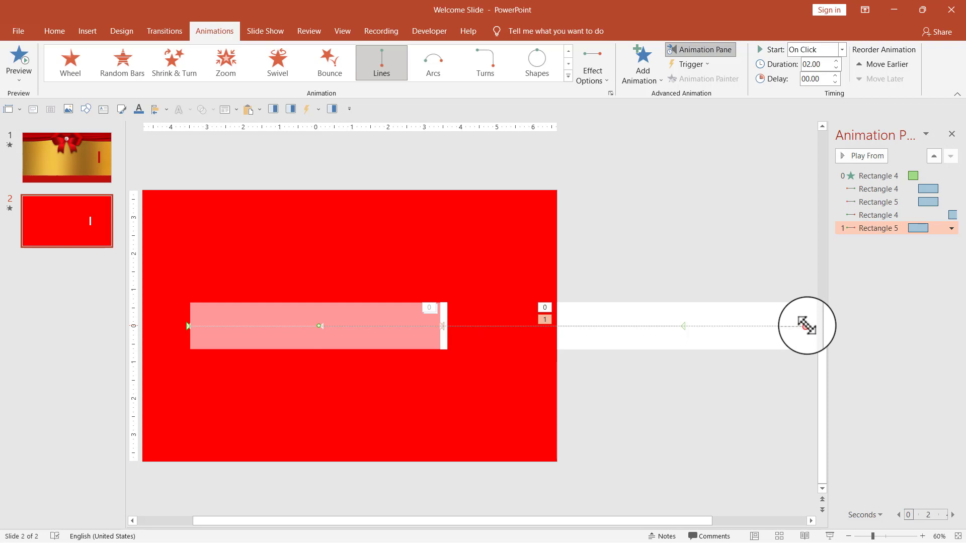
{"action": "left_click_drag", "start_coordinate": [807, 325], "coordinate": [684, 326]}
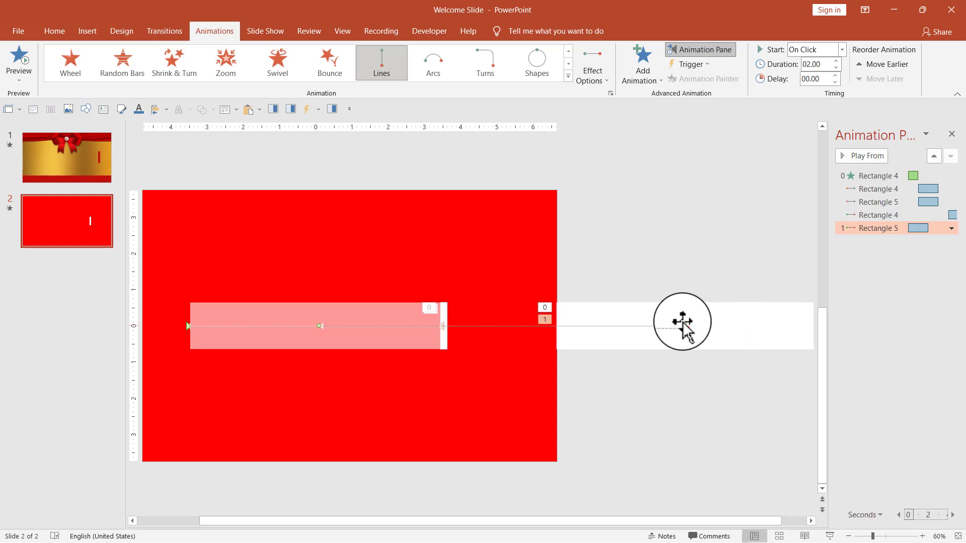
{"action": "left_click_drag", "start_coordinate": [684, 326], "coordinate": [685, 326]}
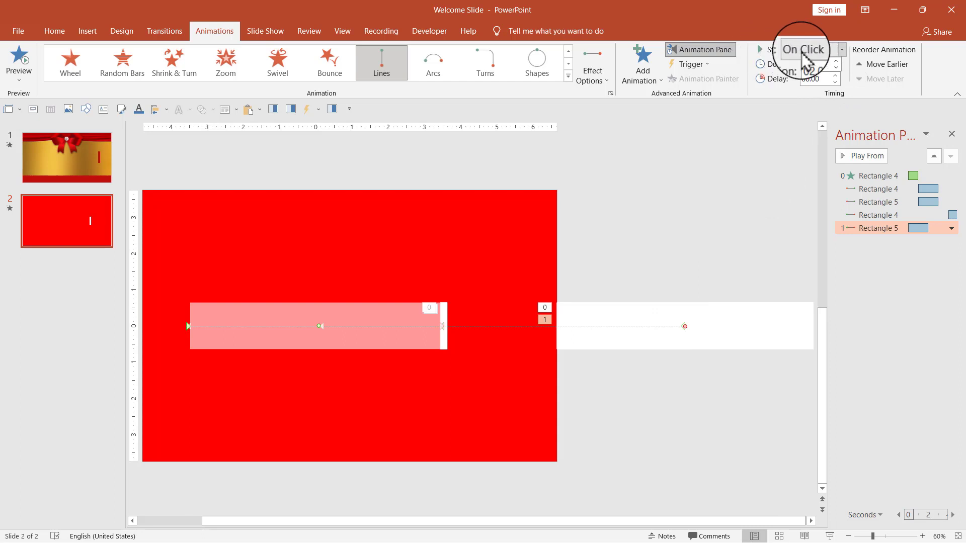
Step: Make the Rectangle 5 path start With Previous with a 01.00-second delay
{"action": "left_click", "coordinate": [842, 50]}
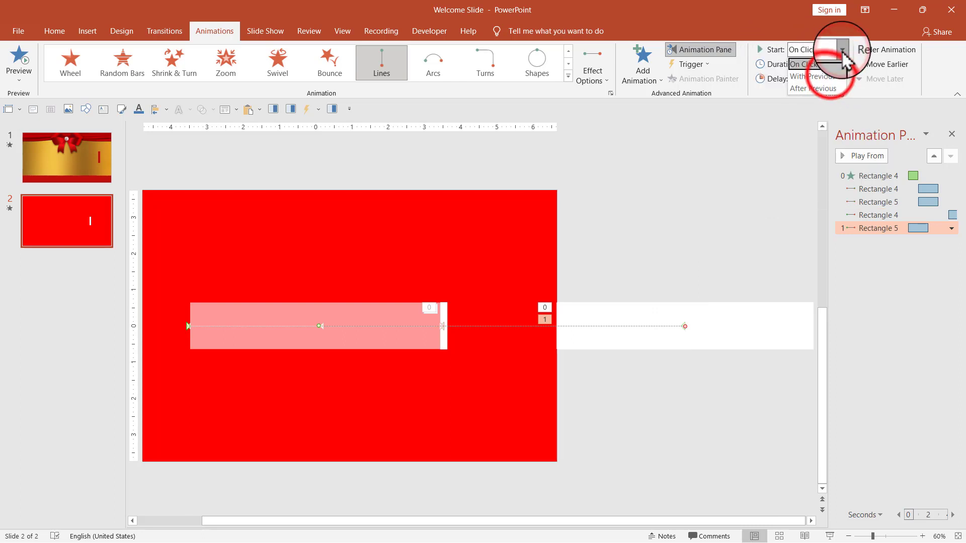
{"action": "left_click", "coordinate": [825, 76]}
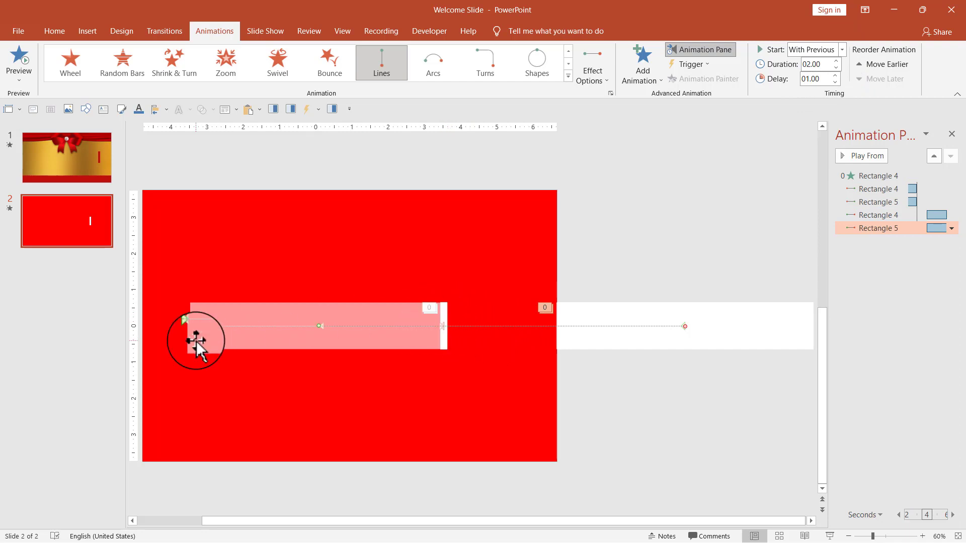
{"action": "left_click", "coordinate": [783, 324]}
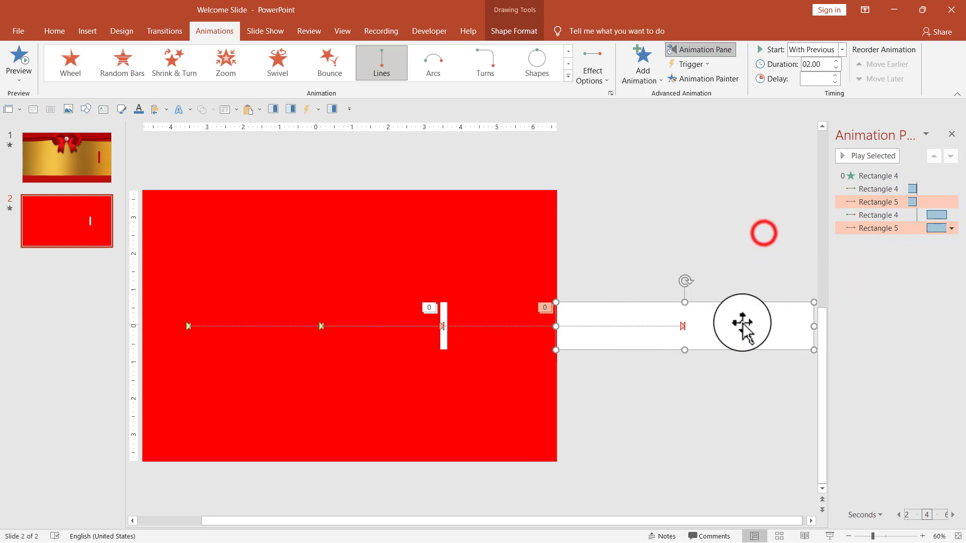
{"action": "left_click", "coordinate": [763, 230]}
{"action": "left_click", "coordinate": [874, 228]}
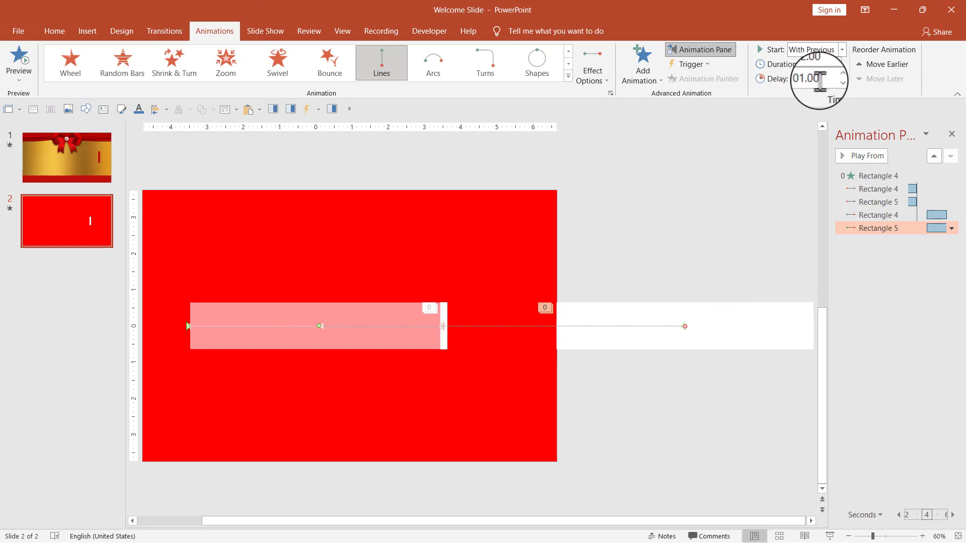
{"action": "left_click", "coordinate": [835, 82]}
Step: Check the Rectangle 4 and Rectangle 5 motion paths in the Animation Pane, ending on the second Rectangle 4 path
{"action": "left_click", "coordinate": [724, 274]}
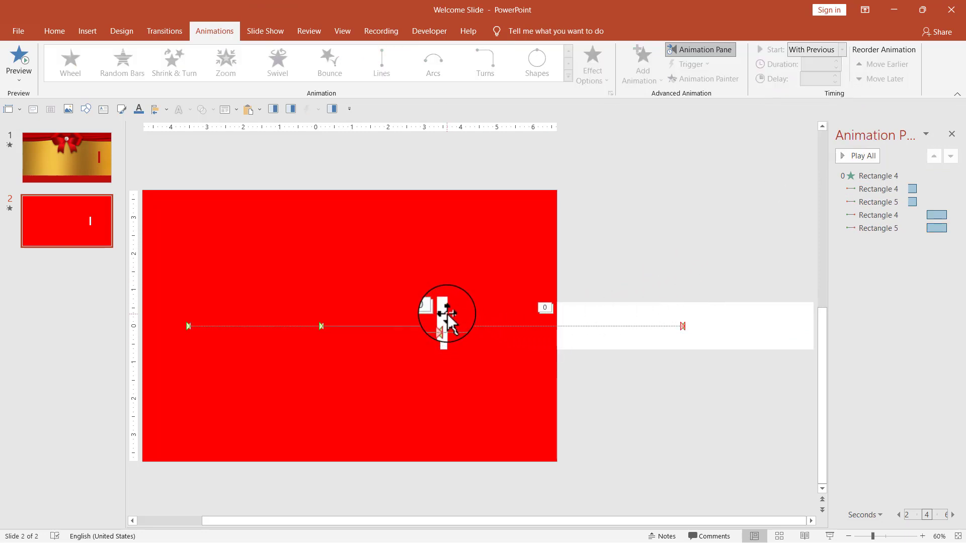
{"action": "left_click", "coordinate": [880, 216]}
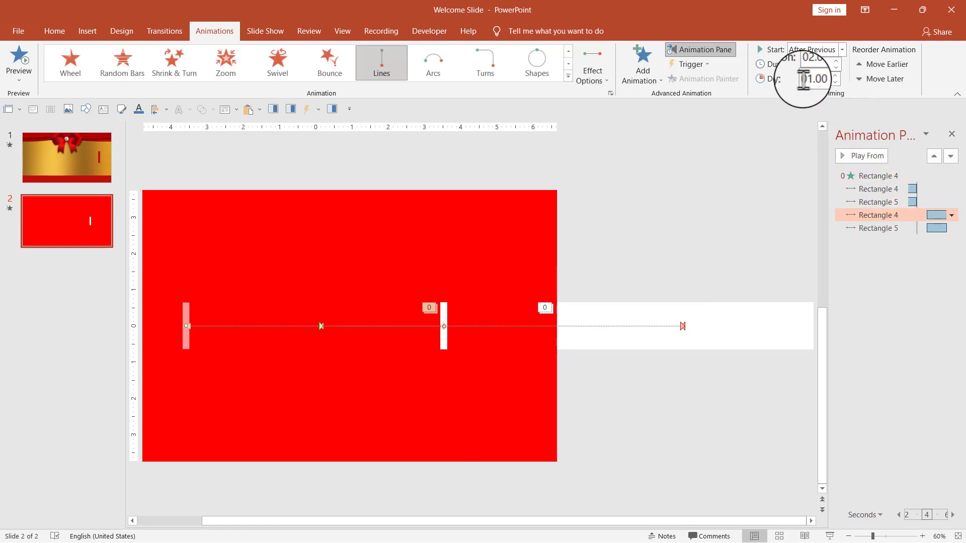
{"action": "left_click", "coordinate": [880, 228]}
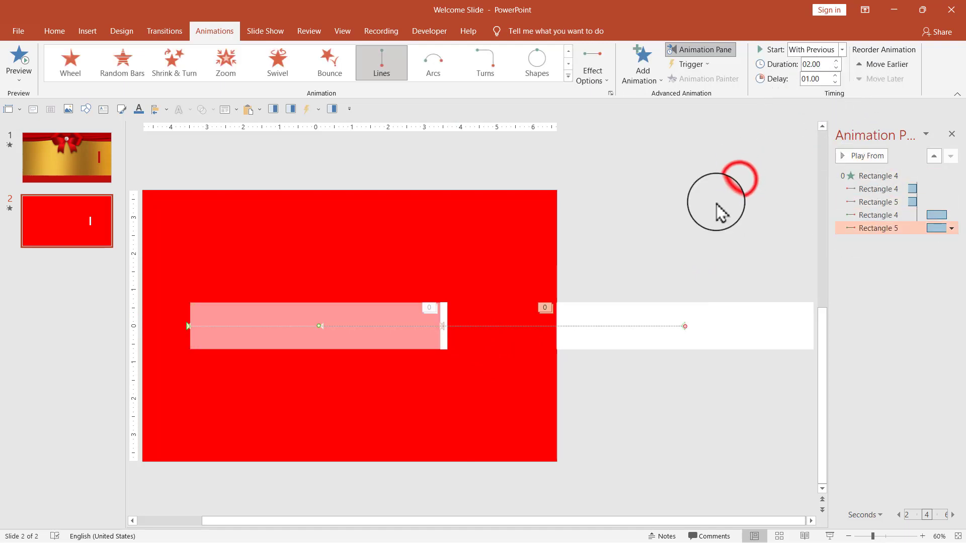
{"action": "left_click", "coordinate": [741, 181]}
{"action": "left_click", "coordinate": [880, 215]}
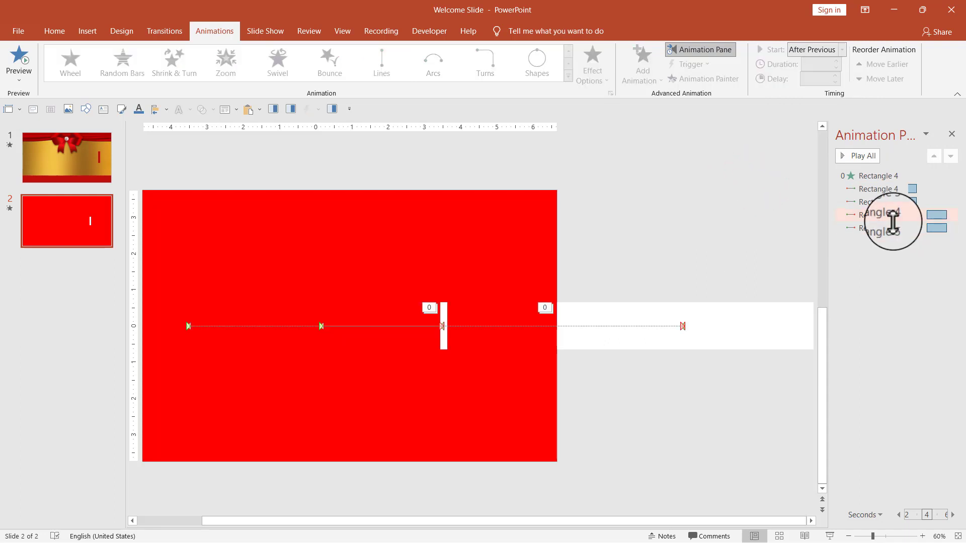
Step: Reorder the Rectangle 4 path and set its smooth start and smooth end to 0 sec
{"action": "left_click_drag", "start_coordinate": [881, 222], "coordinate": [894, 236]}
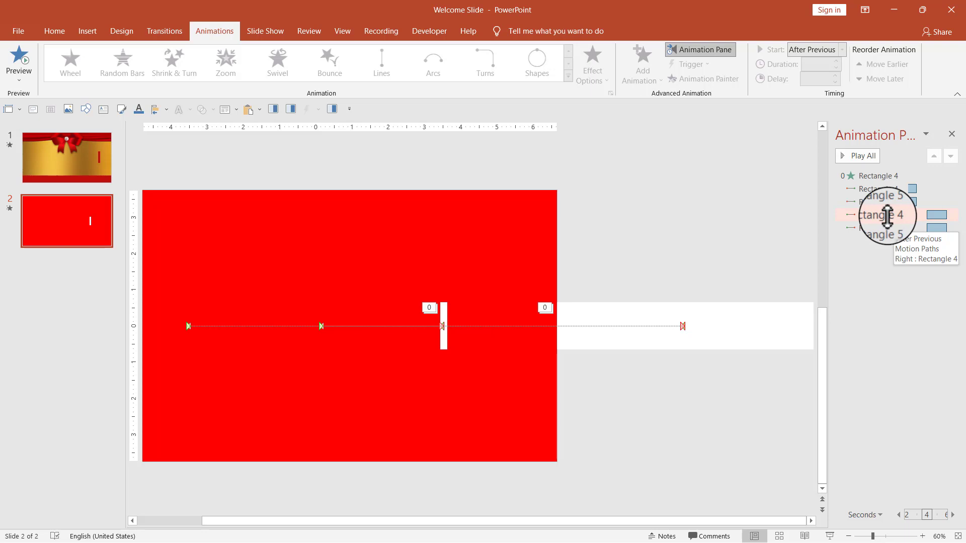
{"action": "double_click", "coordinate": [886, 216]}
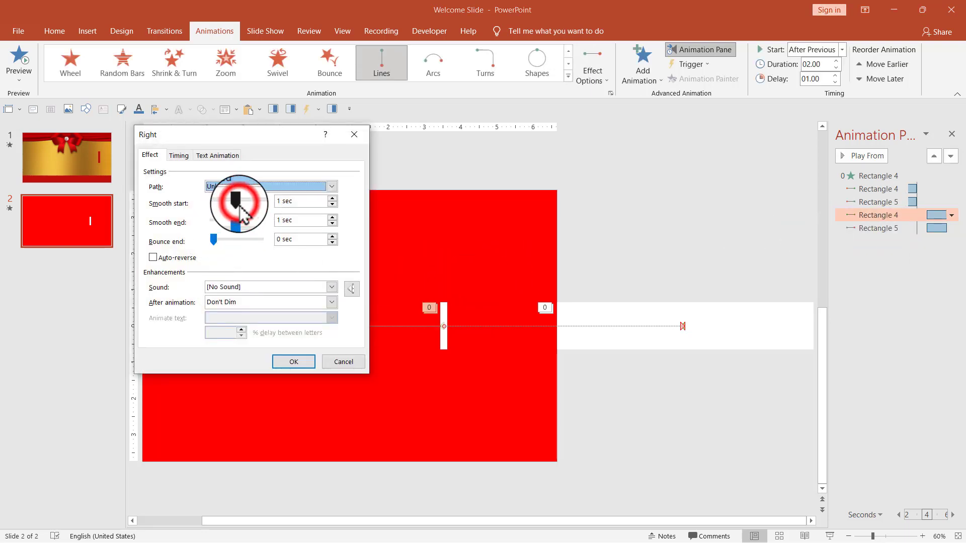
{"action": "left_click_drag", "start_coordinate": [237, 201], "coordinate": [214, 221]}
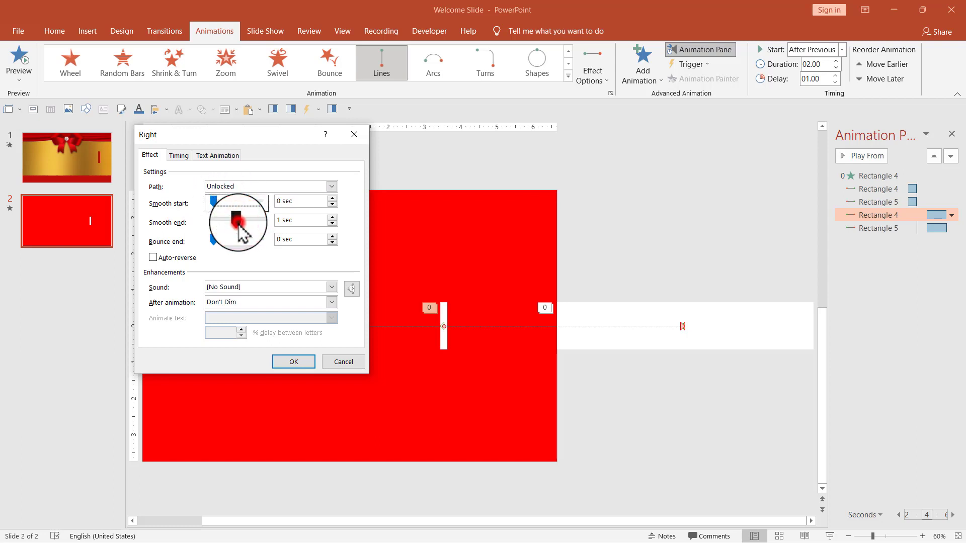
{"action": "left_click", "coordinate": [291, 360]}
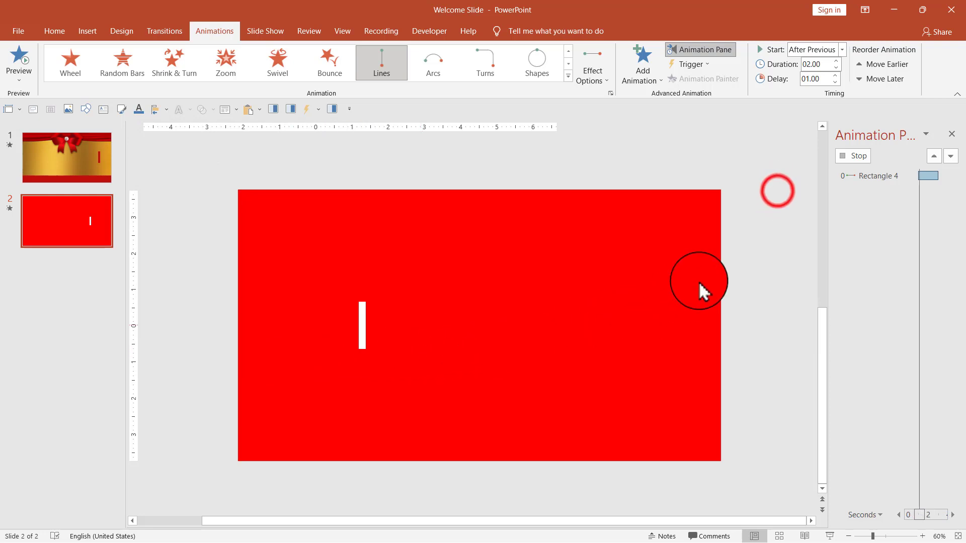
{"action": "left_click", "coordinate": [776, 190]}
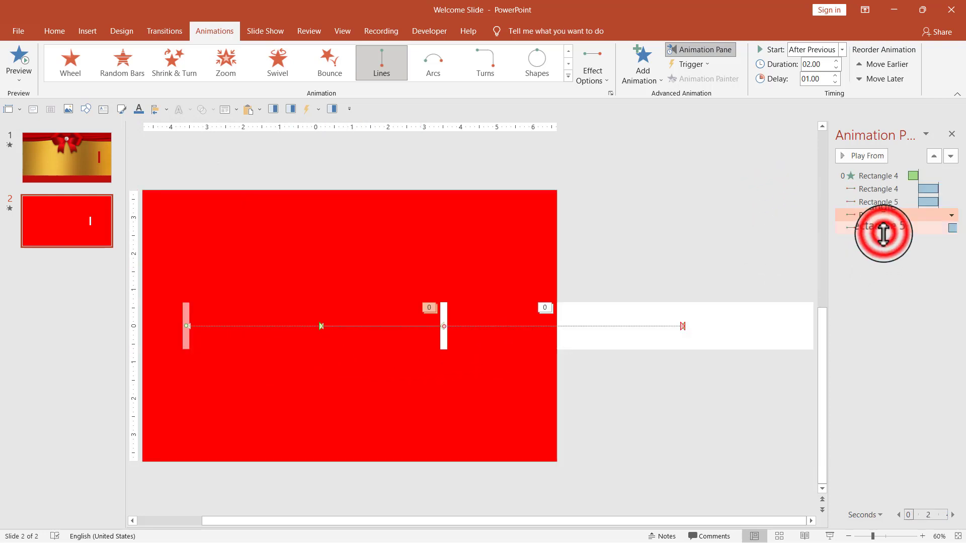
Step: Set the Rectangle 5 path's smooth start and smooth end to 0 sec and confirm
{"action": "double_click", "coordinate": [880, 229]}
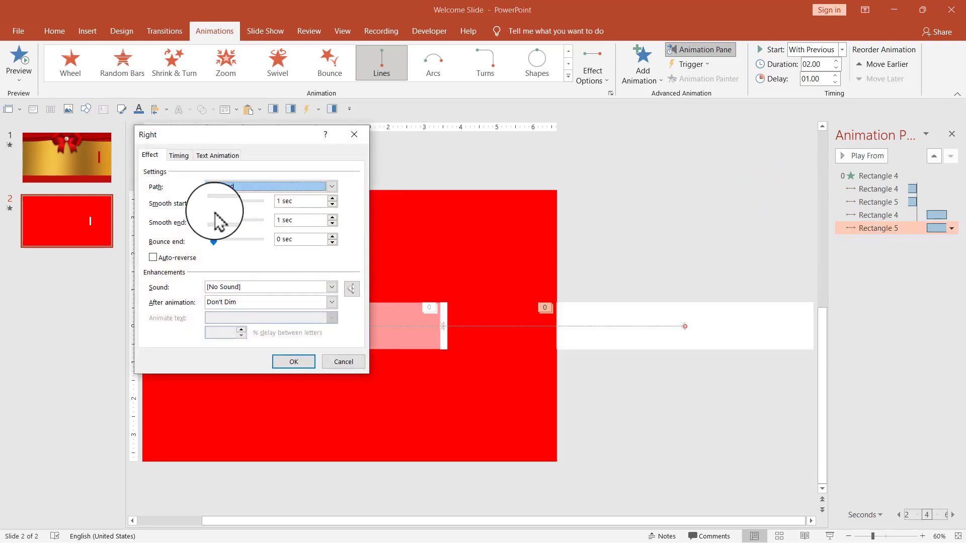
{"action": "mouse_move", "coordinate": [236, 202]}
{"action": "left_mouse_down"}
{"action": "mouse_move", "coordinate": [208, 203]}
{"action": "mouse_move", "coordinate": [209, 221]}
{"action": "left_mouse_up"}
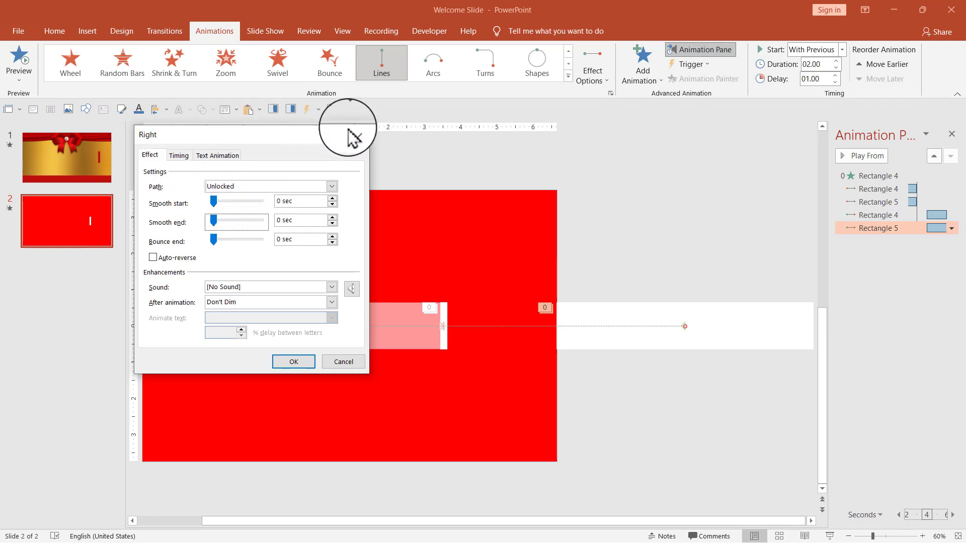
{"action": "left_click", "coordinate": [214, 202]}
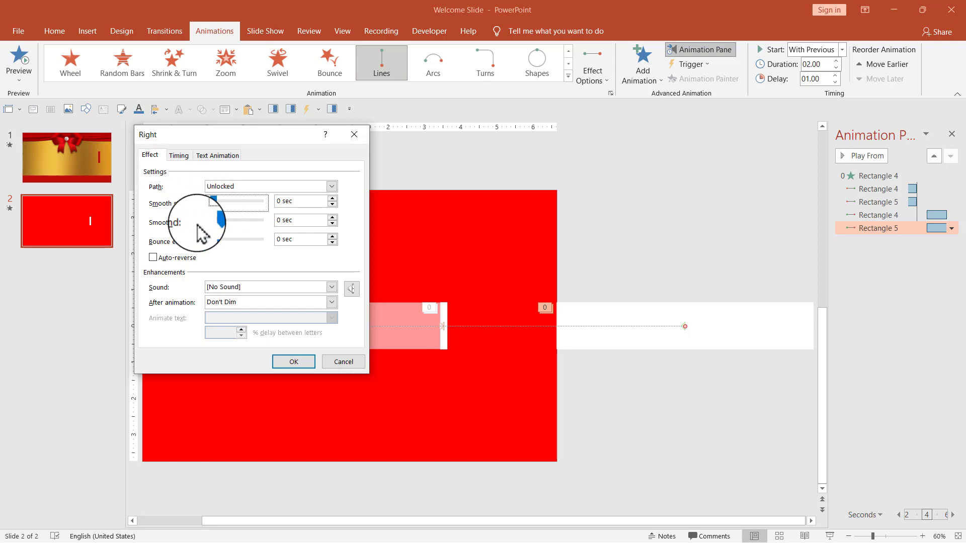
{"action": "left_click", "coordinate": [294, 362]}
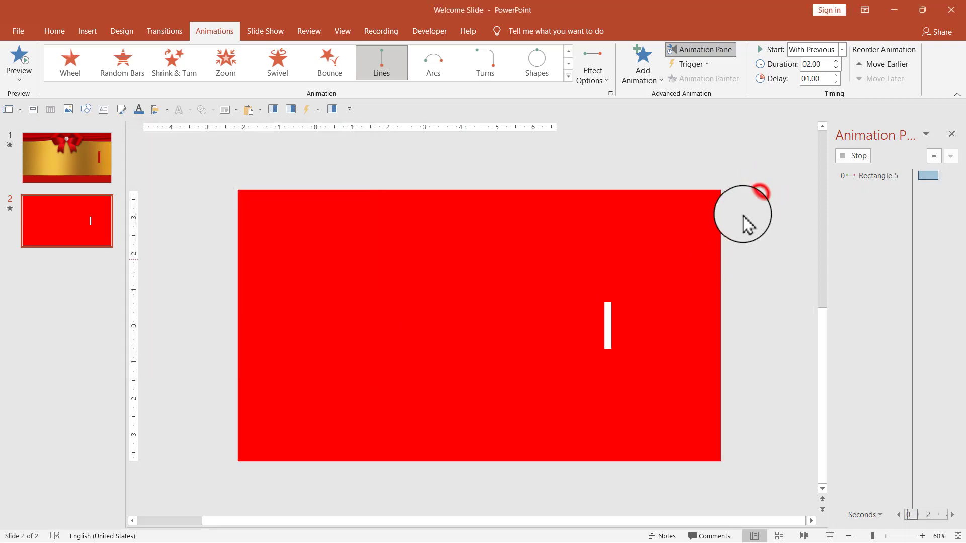
{"action": "left_click", "coordinate": [758, 190]}
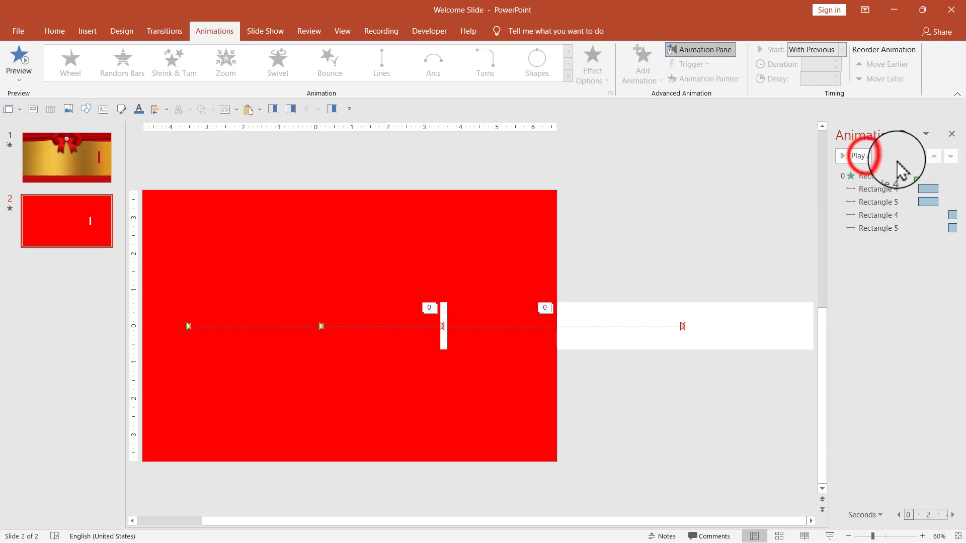
Step: Preview all animations, cut the fourth path (Rectangle 4) to 01.75 seconds, then replay from it
{"action": "left_click", "coordinate": [859, 156]}
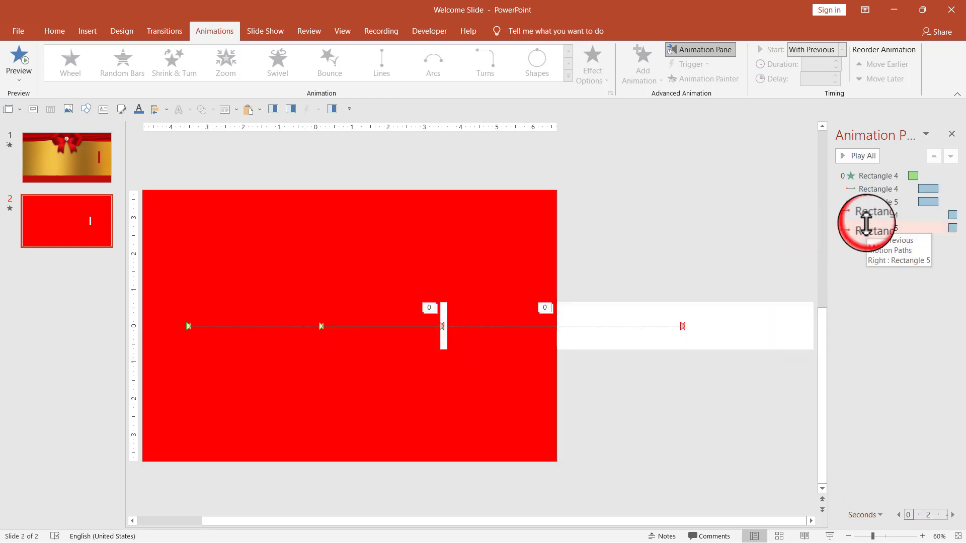
{"action": "left_click", "coordinate": [872, 216]}
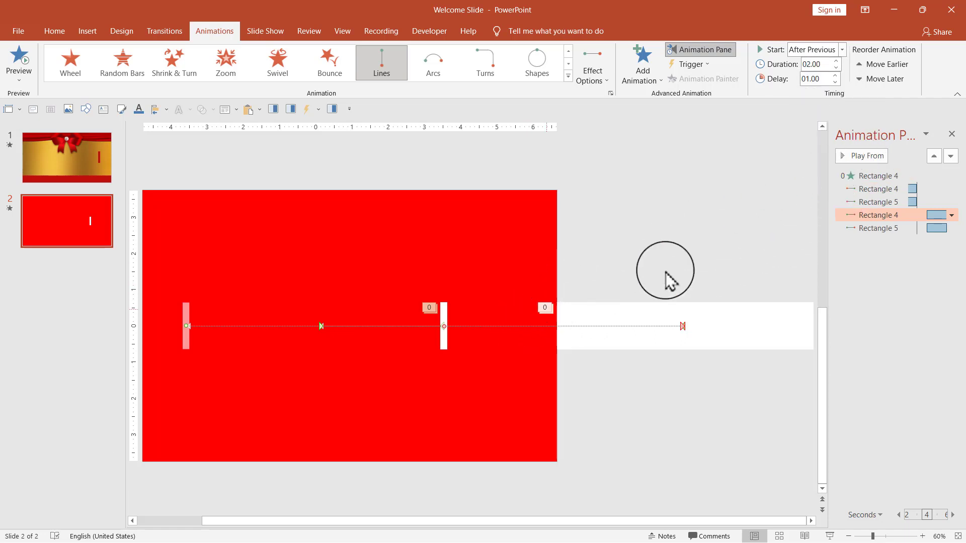
{"action": "left_click", "coordinate": [835, 68]}
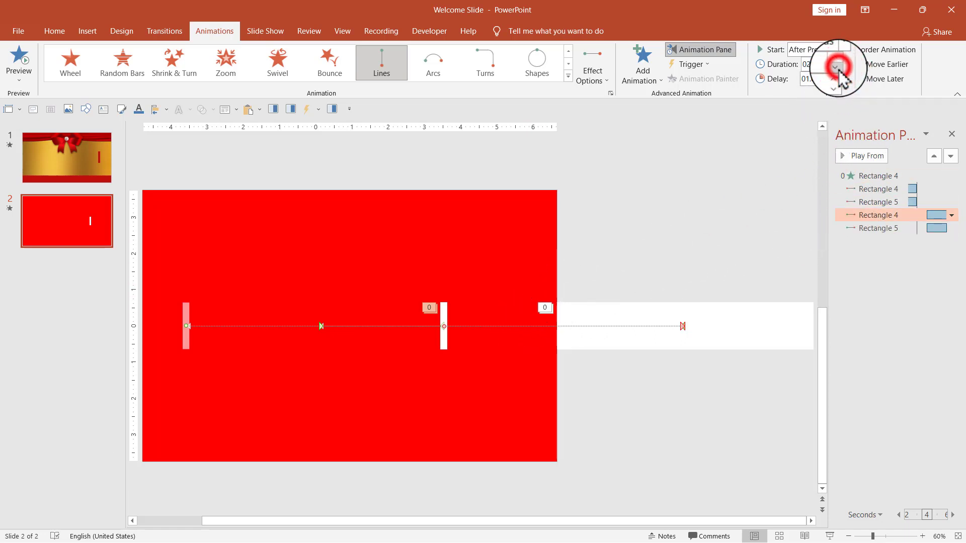
{"action": "left_click", "coordinate": [859, 156]}
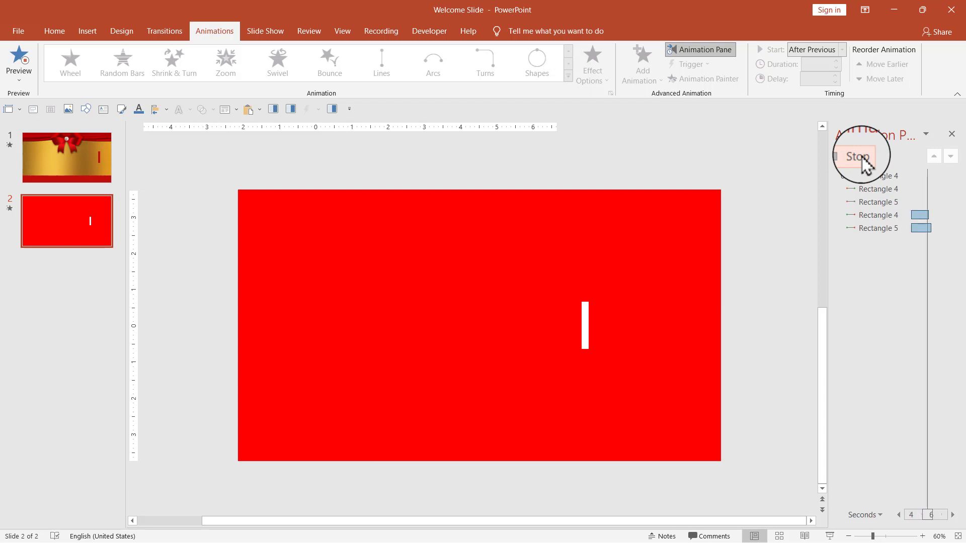
{"action": "left_click", "coordinate": [860, 157]}
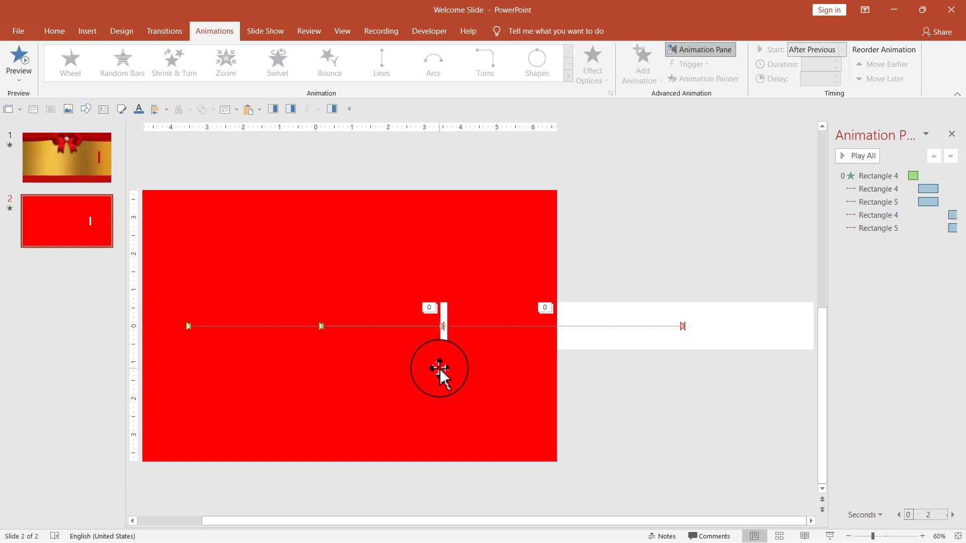
Step: Give the white cursor bar a Wipe exit From Top that starts After Previous
{"action": "left_click", "coordinate": [444, 311]}
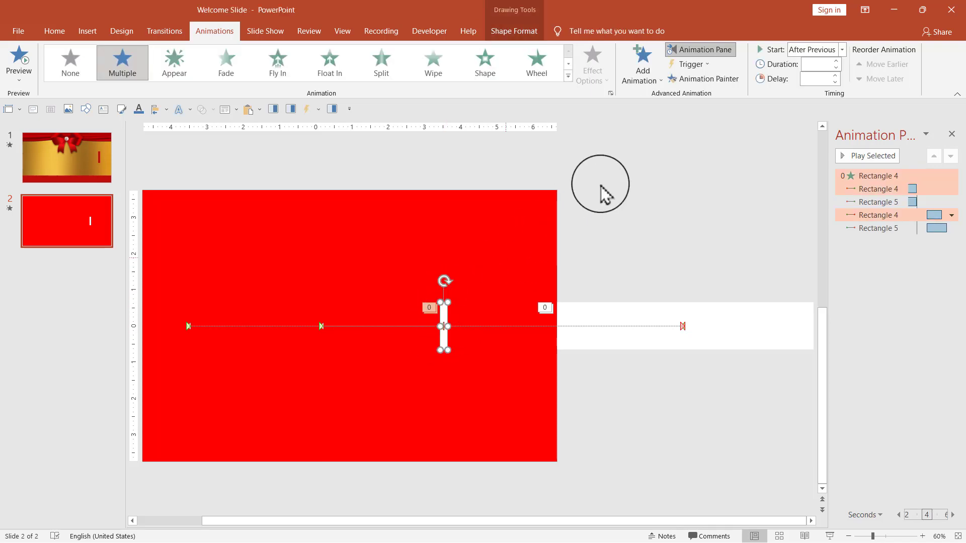
{"action": "left_click", "coordinate": [644, 85]}
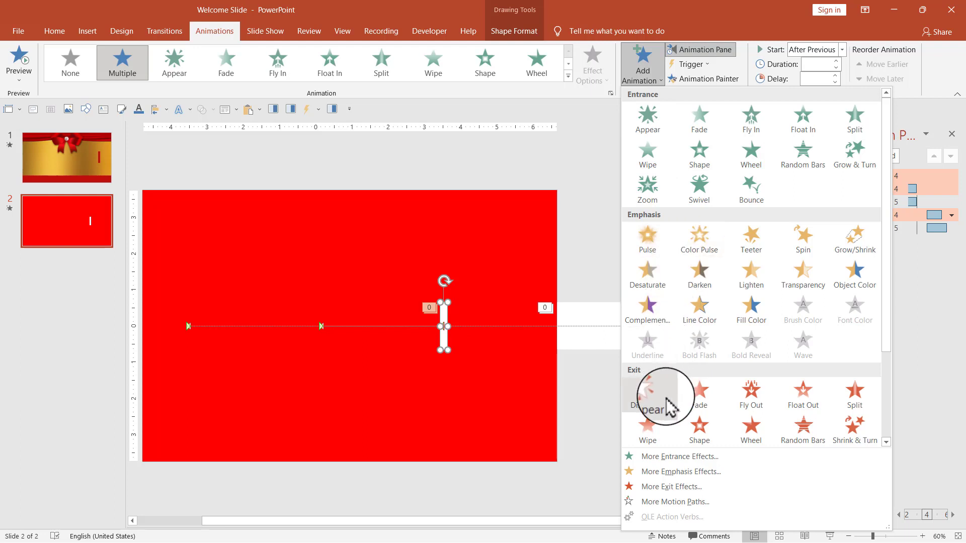
{"action": "scroll", "coordinate": [669, 408], "scroll_direction": "down", "scroll_amount": 3}
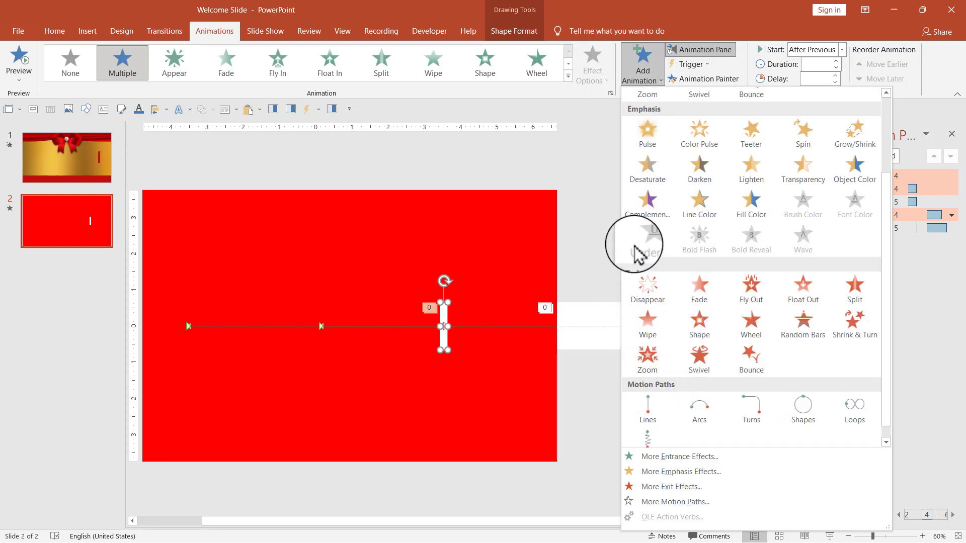
{"action": "left_click", "coordinate": [645, 325]}
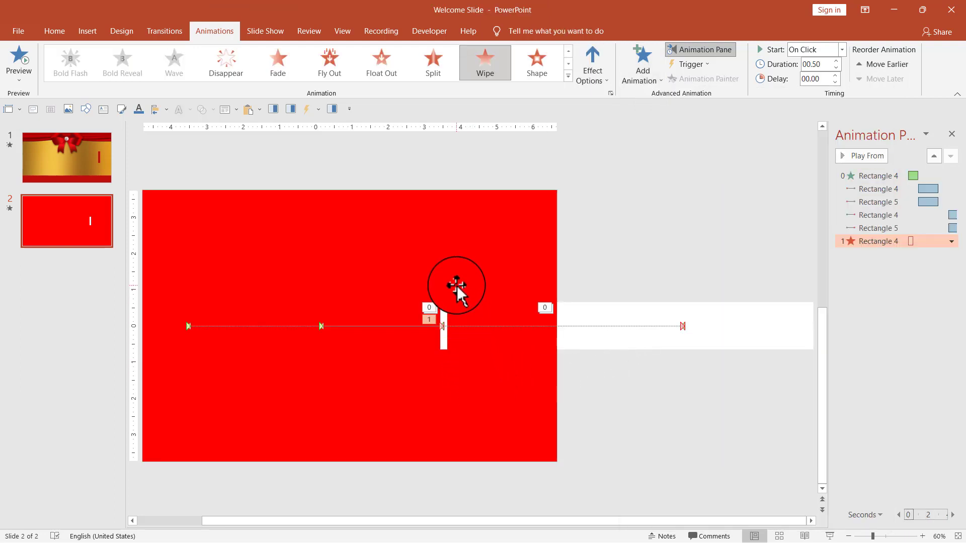
{"action": "left_click", "coordinate": [598, 88]}
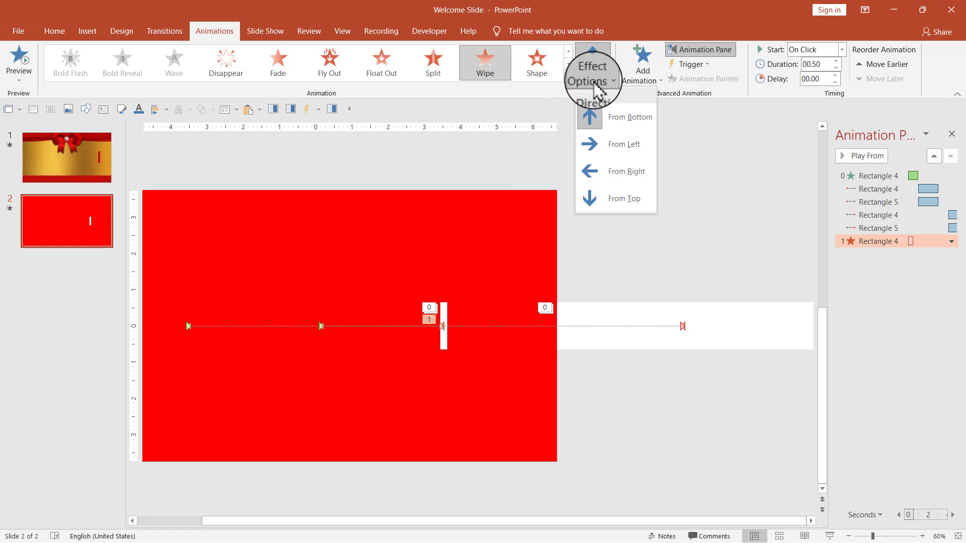
{"action": "left_click", "coordinate": [626, 200]}
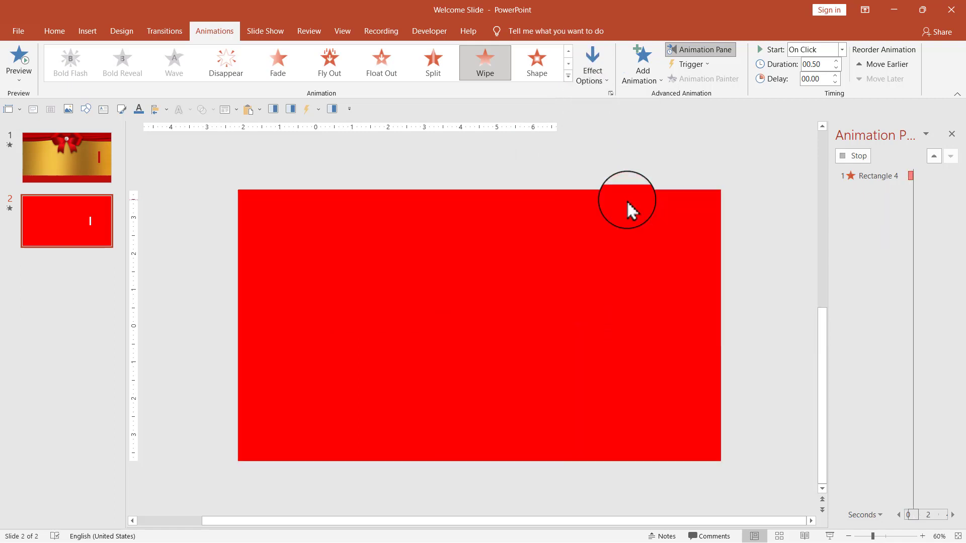
{"action": "left_click", "coordinate": [842, 49]}
{"action": "left_click", "coordinate": [821, 84]}
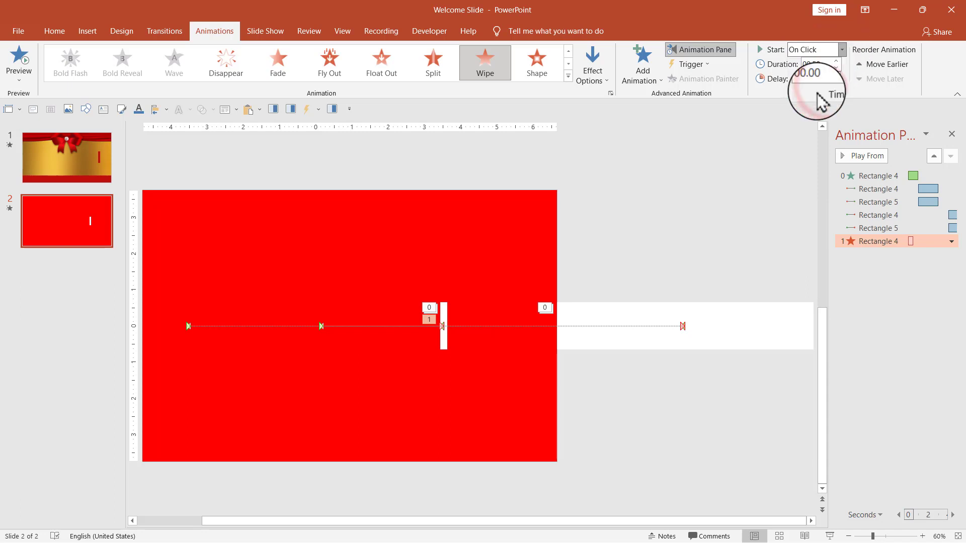
{"action": "left_click", "coordinate": [794, 150]}
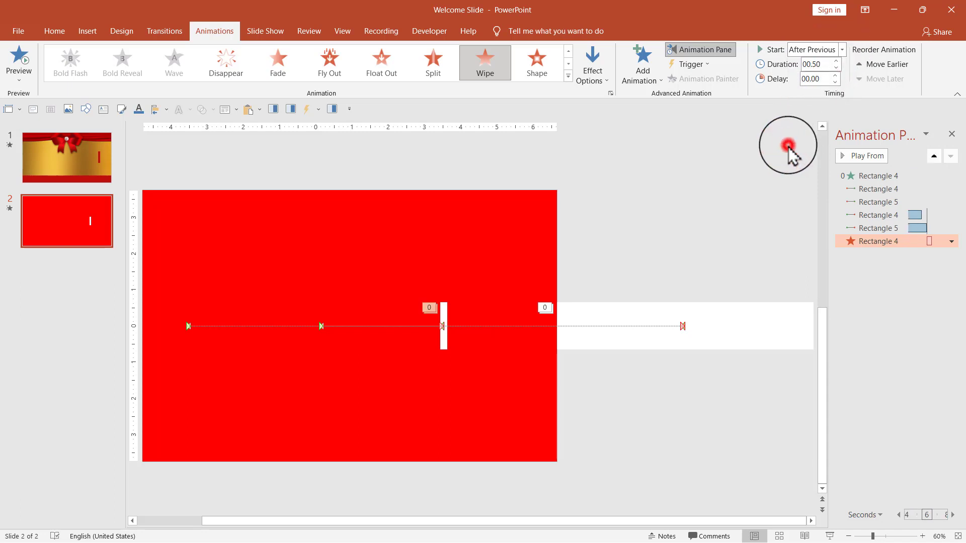
Step: Close the Animation Pane, play slide 2 full-screen from the current slide, and exit with Esc
{"action": "left_click", "coordinate": [945, 145]}
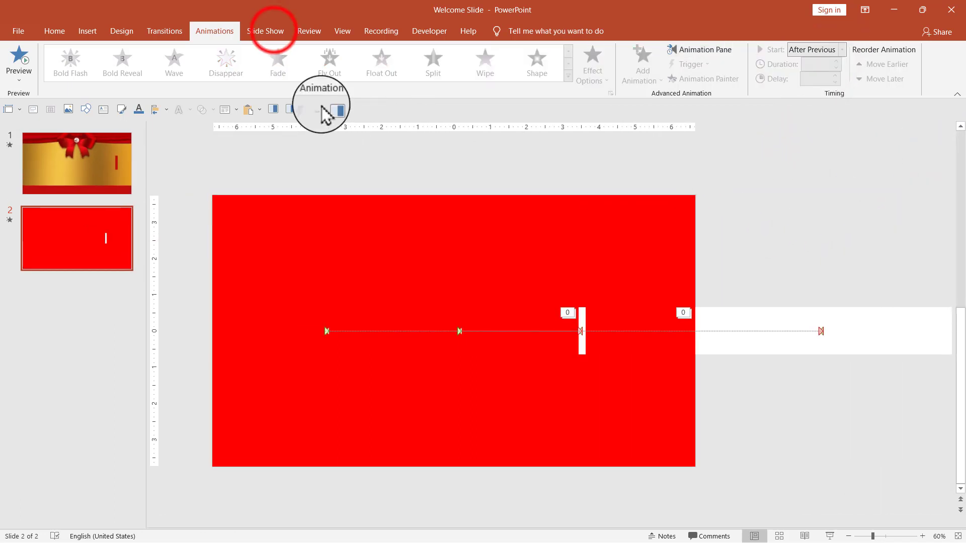
{"action": "left_click", "coordinate": [278, 35]}
{"action": "left_click", "coordinate": [71, 62]}
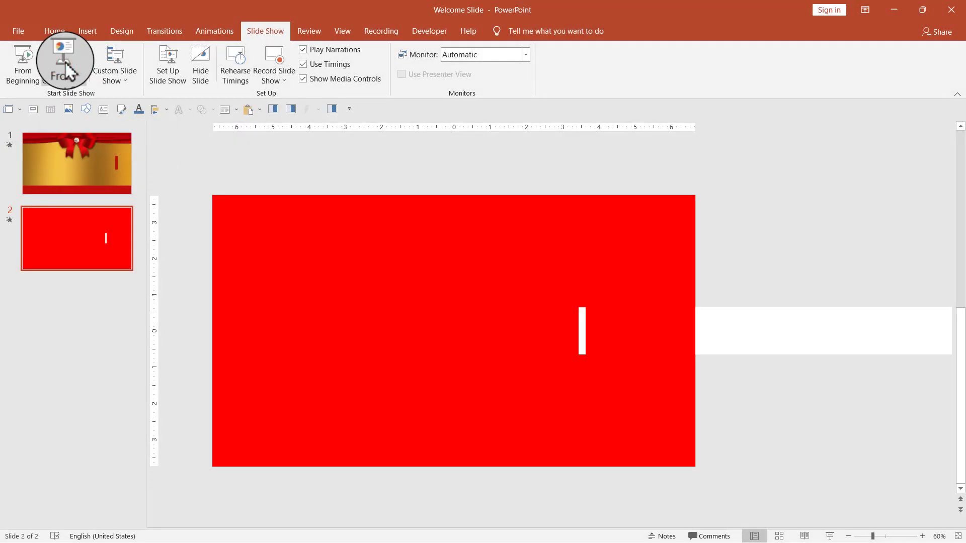
{"action": "left_click", "coordinate": [67, 70]}
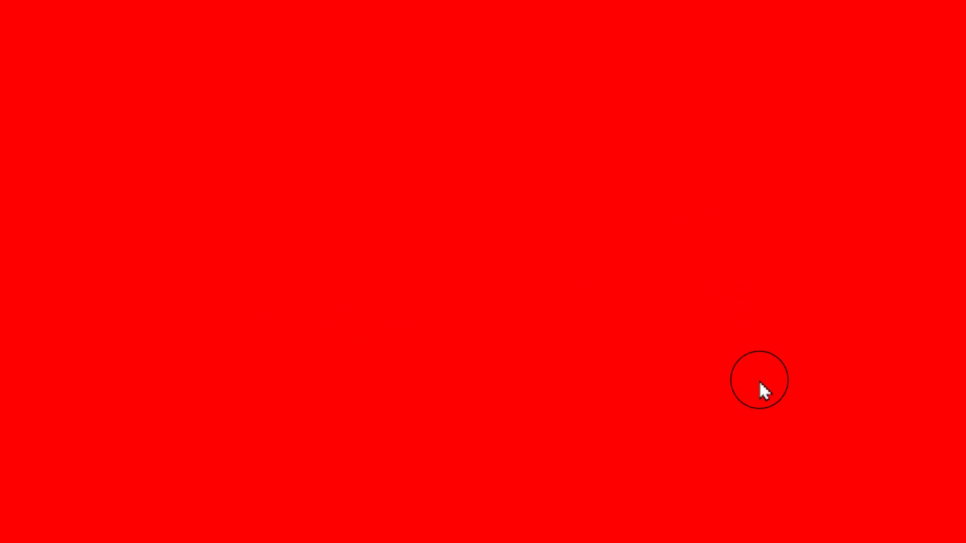
{"action": "key", "text": "Escape"}
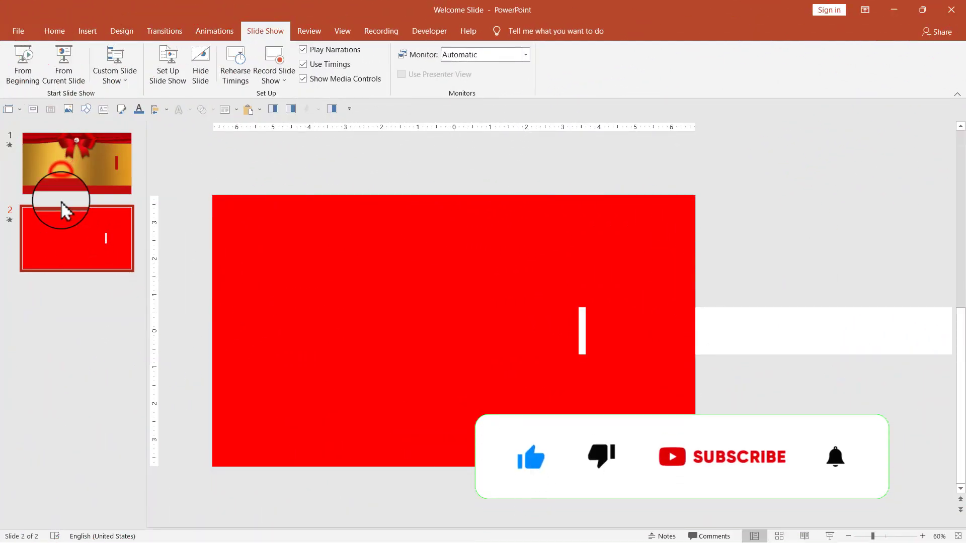
{"action": "left_click", "coordinate": [62, 175]}
{"action": "left_click", "coordinate": [470, 338]}
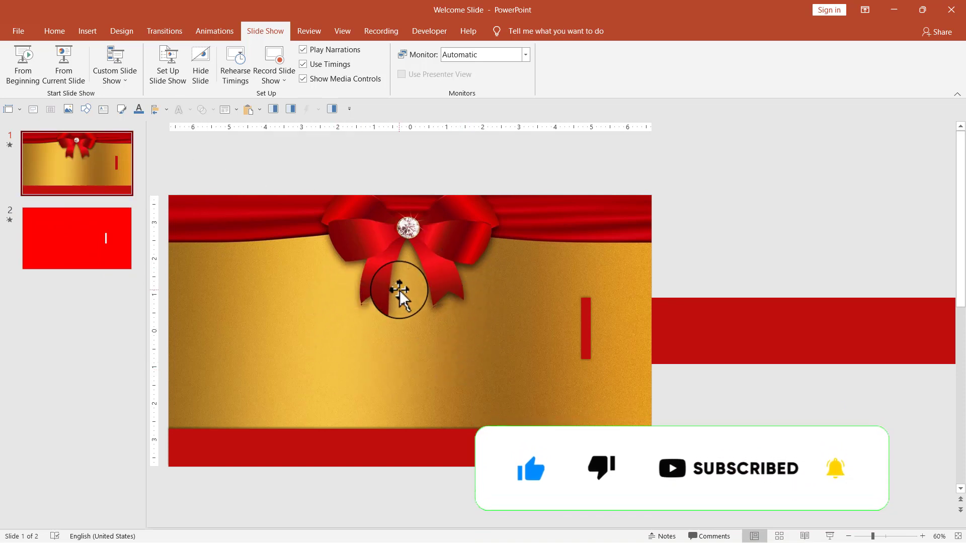
{"action": "left_click", "coordinate": [69, 261]}
{"action": "left_click", "coordinate": [702, 316]}
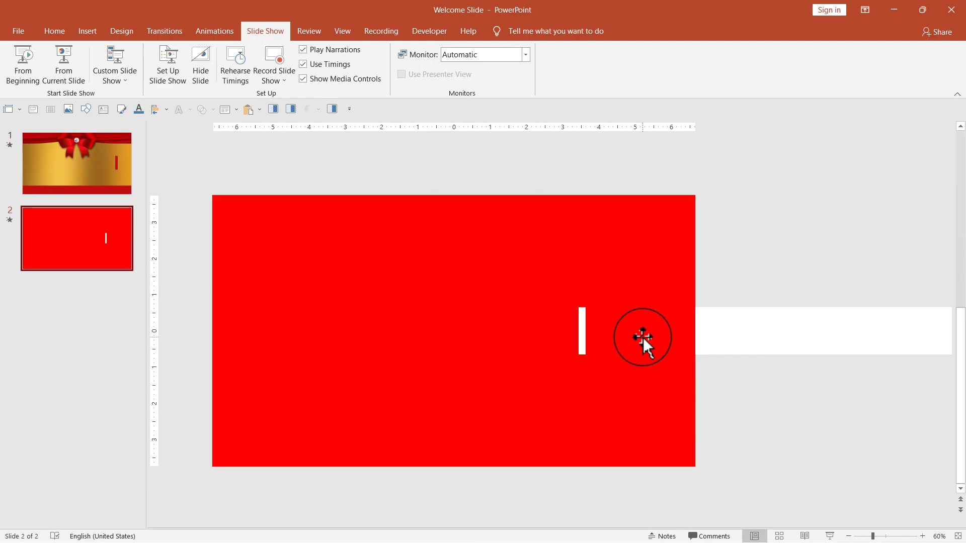